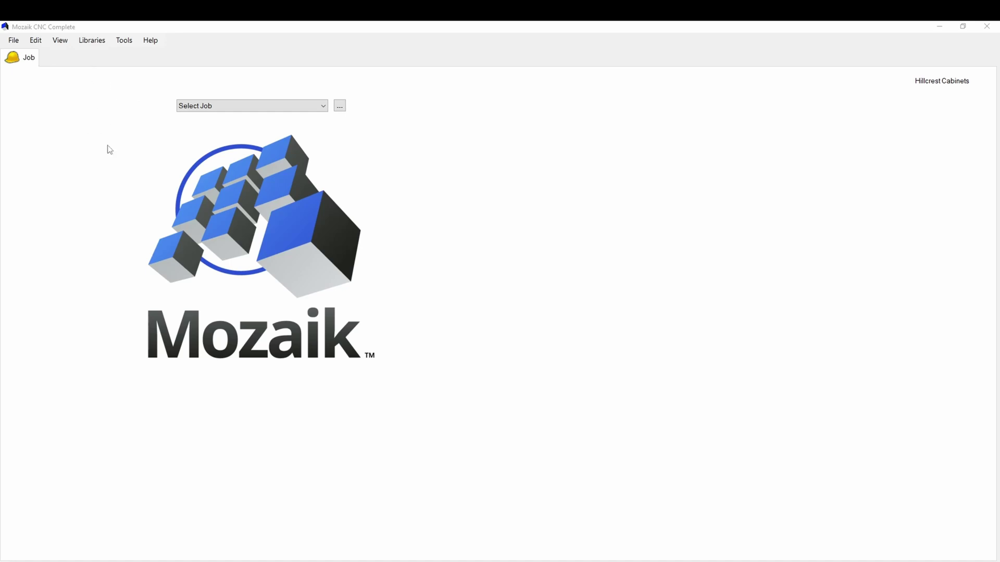
# Open the stock materials library and look through the panel stock list.
pyautogui.click(98, 45)
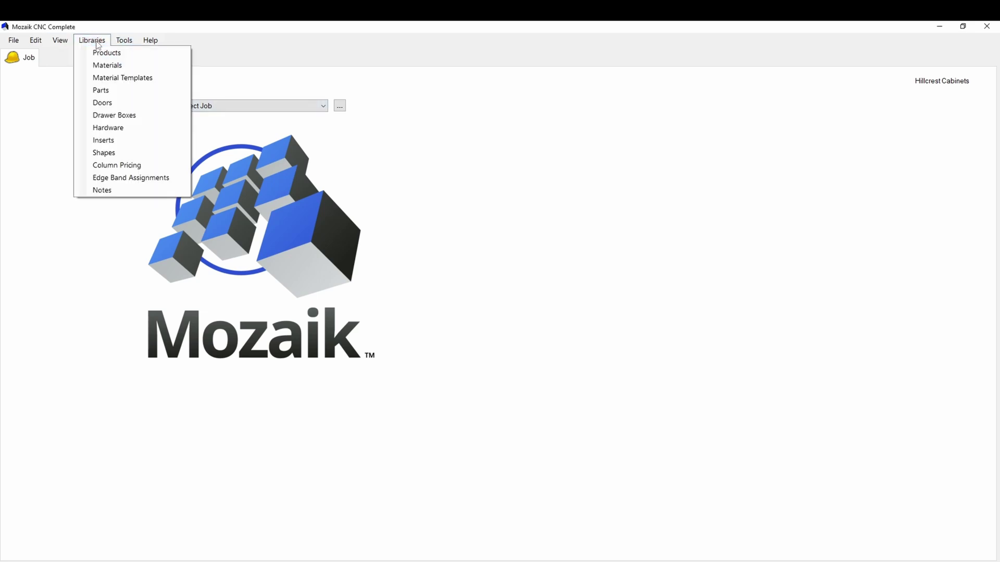
pyautogui.click(108, 67)
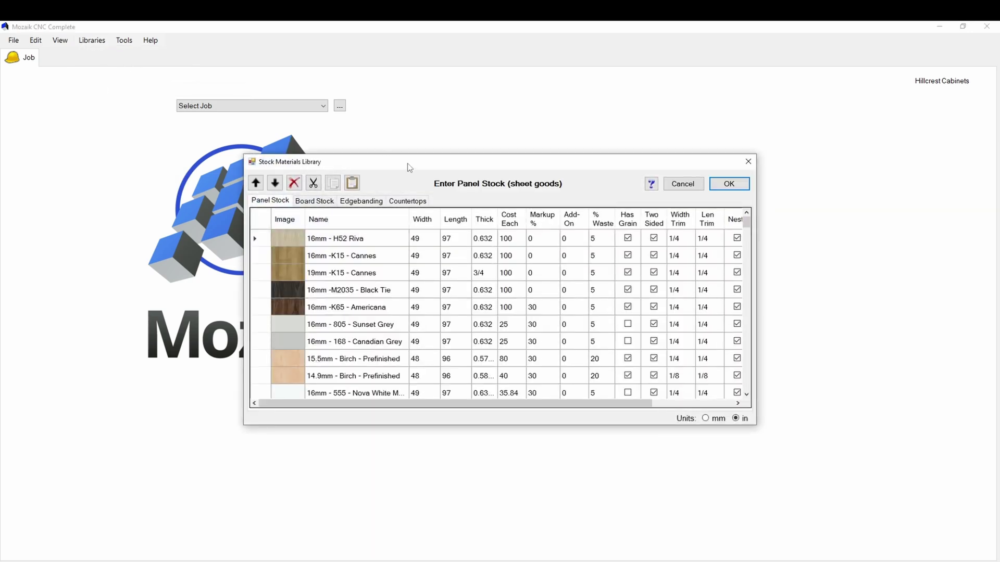
pyautogui.moveTo(469, 167); pyautogui.dragTo(457, 151)
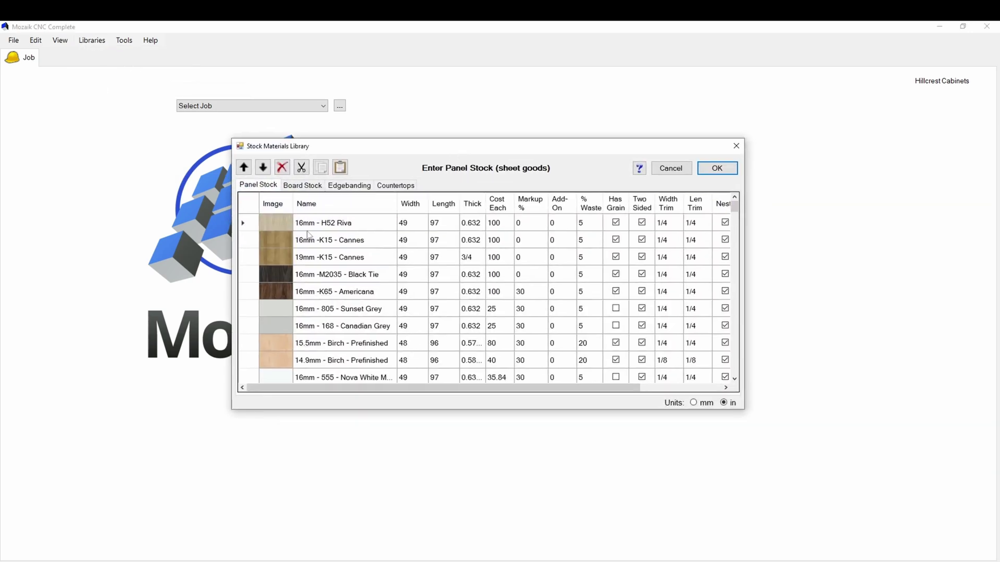
pyautogui.scroll(-1, 249, 235)
pyautogui.scroll(-3, 249, 235)
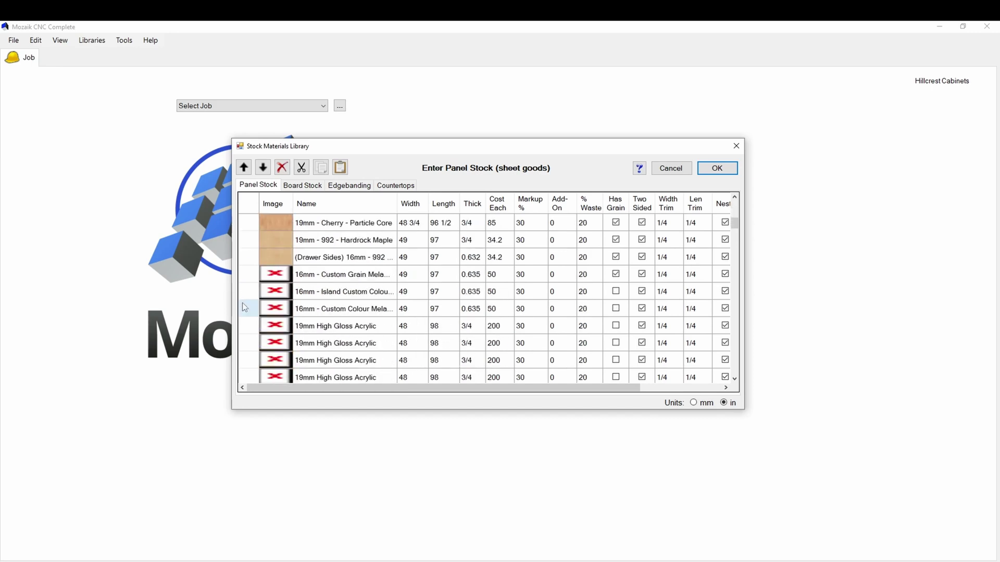
pyautogui.scroll(4, 246, 291)
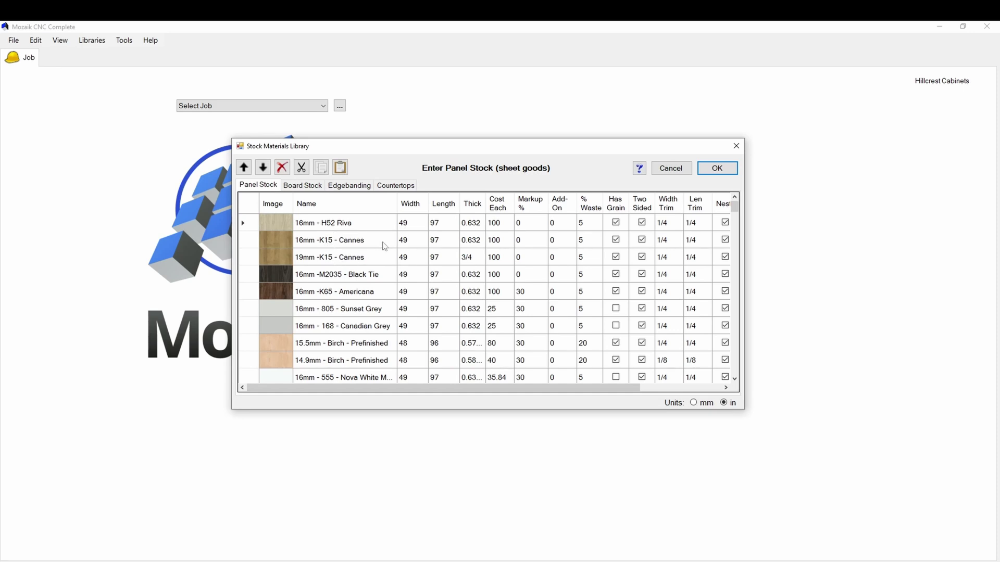
# View the image choices for the 16mm -K15 - Cannes panel and close the selection without choosing a texture.
pyautogui.click(277, 240)
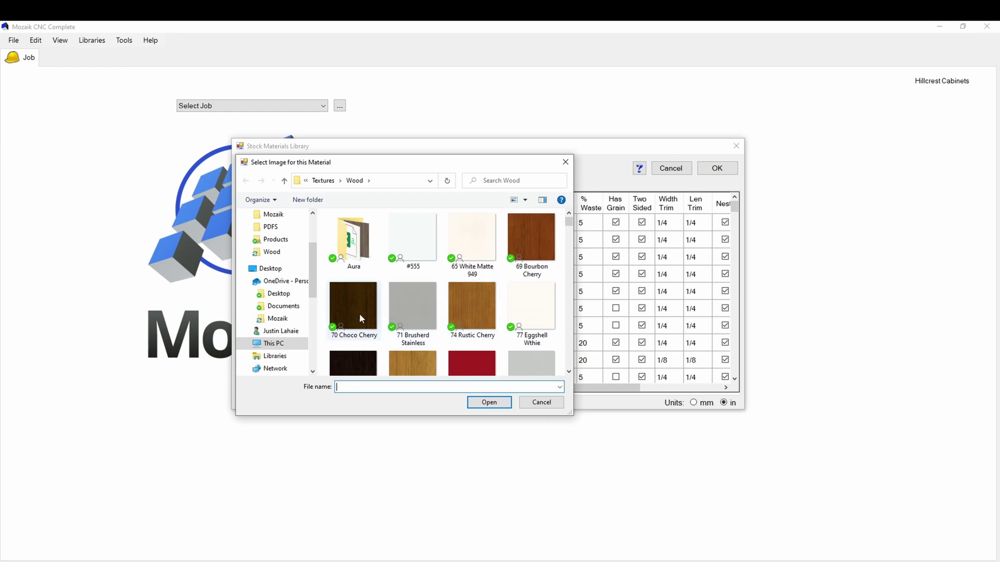
pyautogui.moveTo(452, 166); pyautogui.dragTo(661, 194)
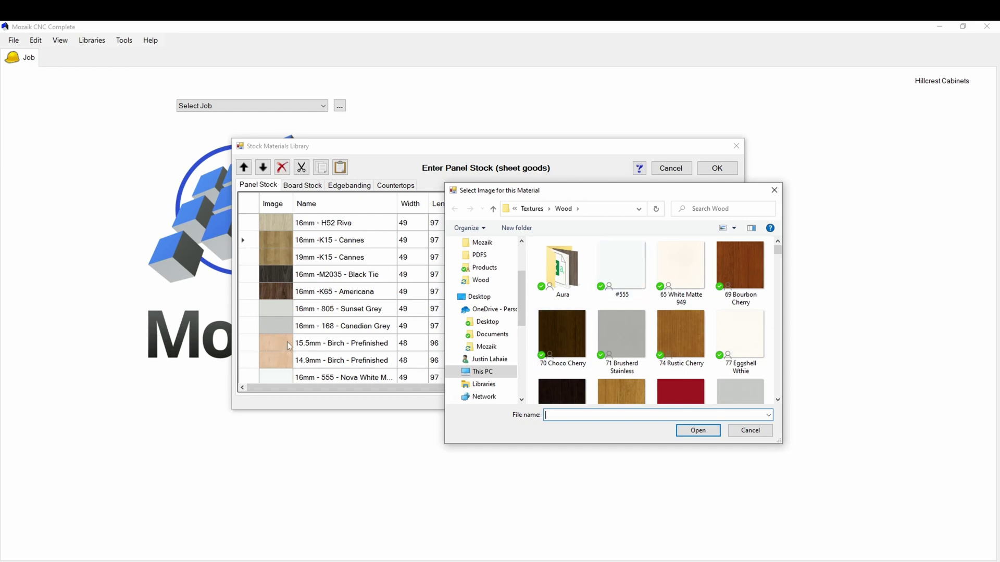
pyautogui.moveTo(637, 196); pyautogui.dragTo(543, 219)
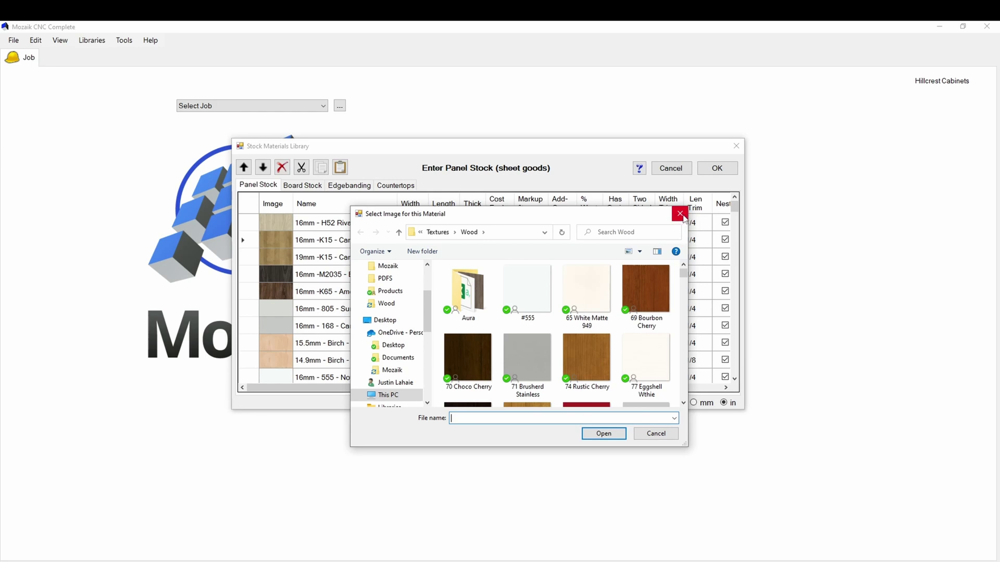
pyautogui.click(654, 434)
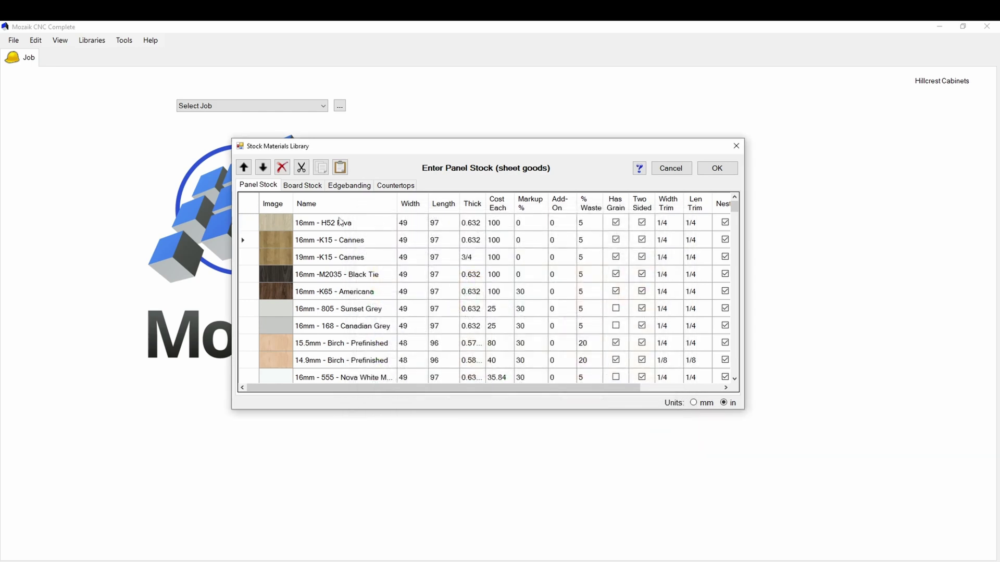
# Inspect the name and dimensions of the 16mm - H52 Riva panel, viewing the library in millimetres and returning it to inches.
pyautogui.doubleClick(353, 224)
pyautogui.click(412, 226)
pyautogui.click(477, 225)
pyautogui.click(694, 403)
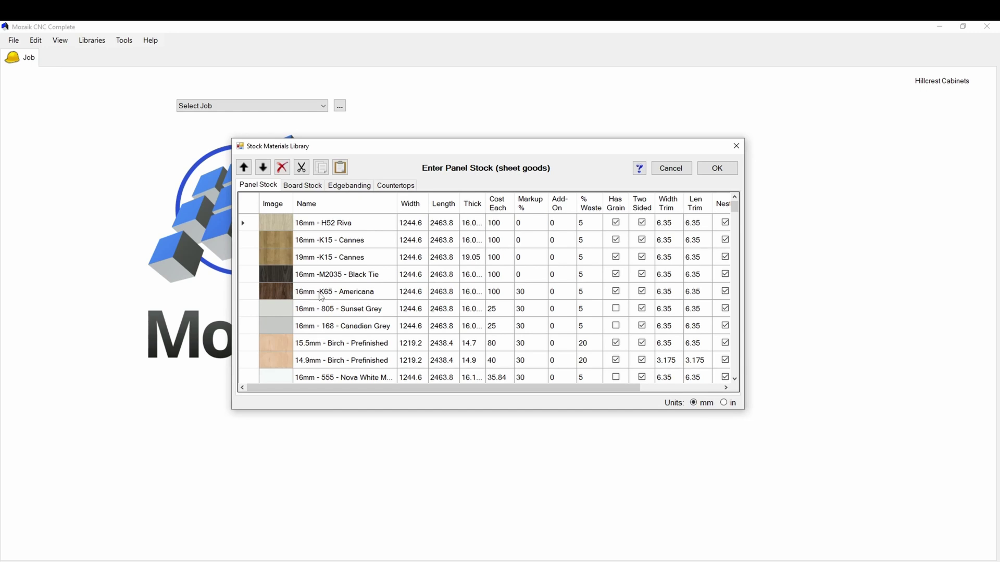
pyautogui.click(724, 403)
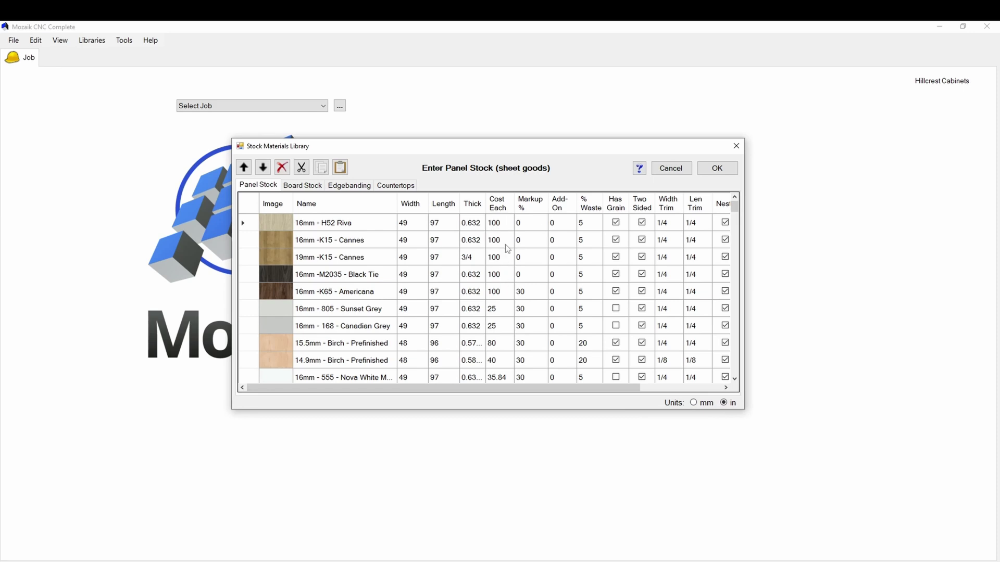
# Check the markup, add-on and waste values of the 16mm - H52 Riva panel.
pyautogui.click(540, 225)
pyautogui.click(560, 223)
pyautogui.press('Tab')
# Examine the trim, nest, speed percentage and comment columns of the panel stock list.
pyautogui.moveTo(590, 388); pyautogui.dragTo(663, 398)
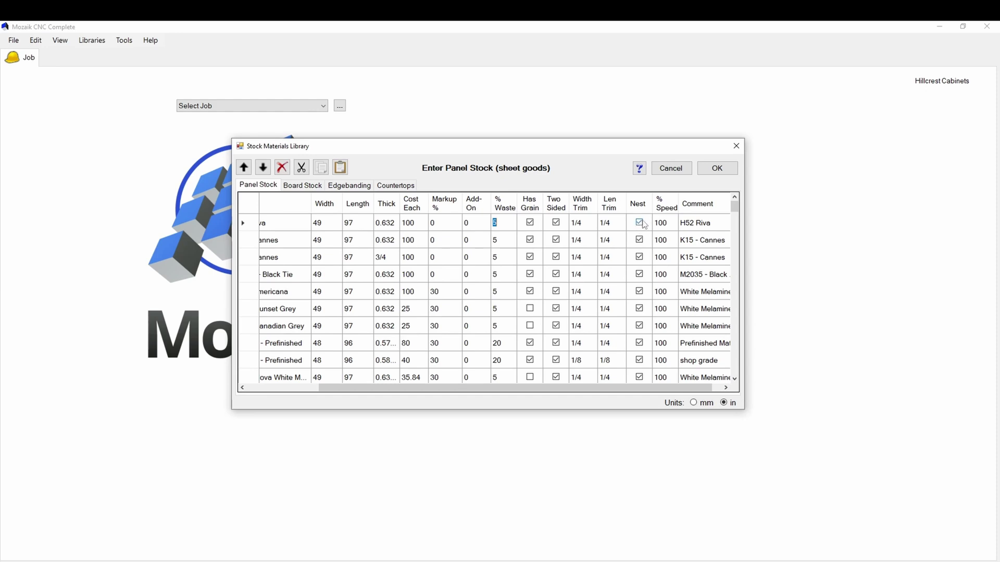
pyautogui.scroll(-2, 644, 232)
pyautogui.scroll(2, 642, 237)
pyautogui.scroll(-7, 639, 245)
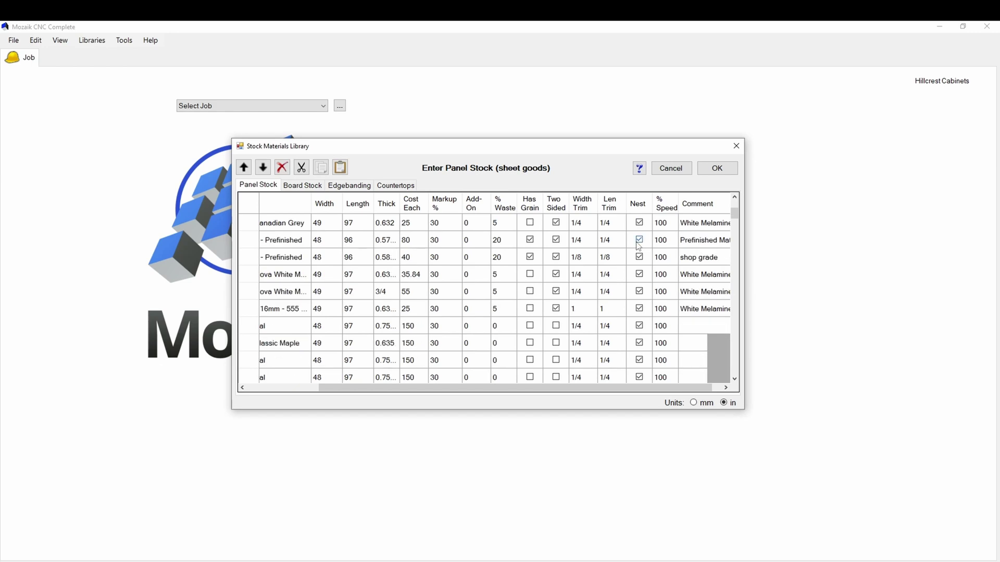
pyautogui.scroll(7, 639, 253)
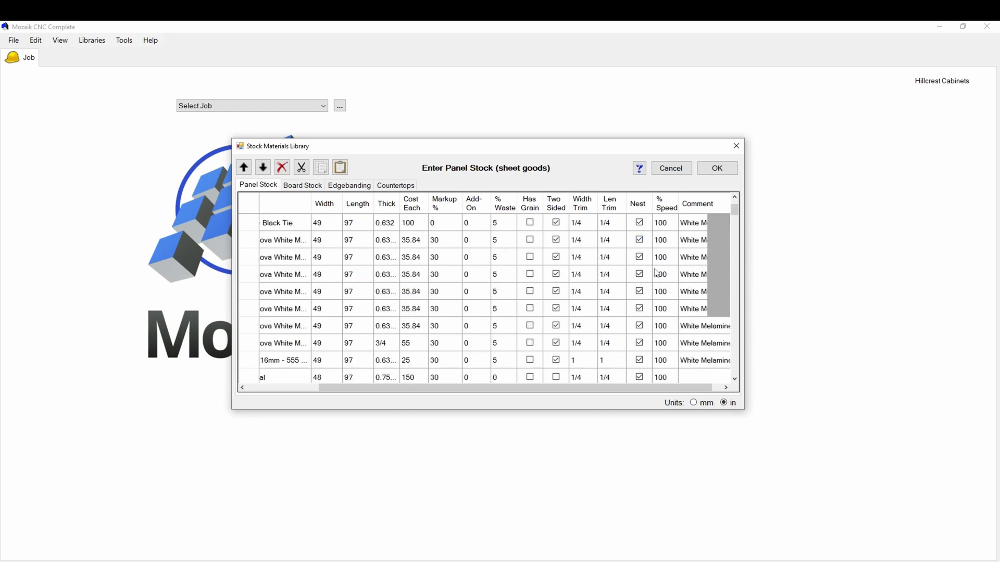
pyautogui.moveTo(636, 388); pyautogui.dragTo(646, 388)
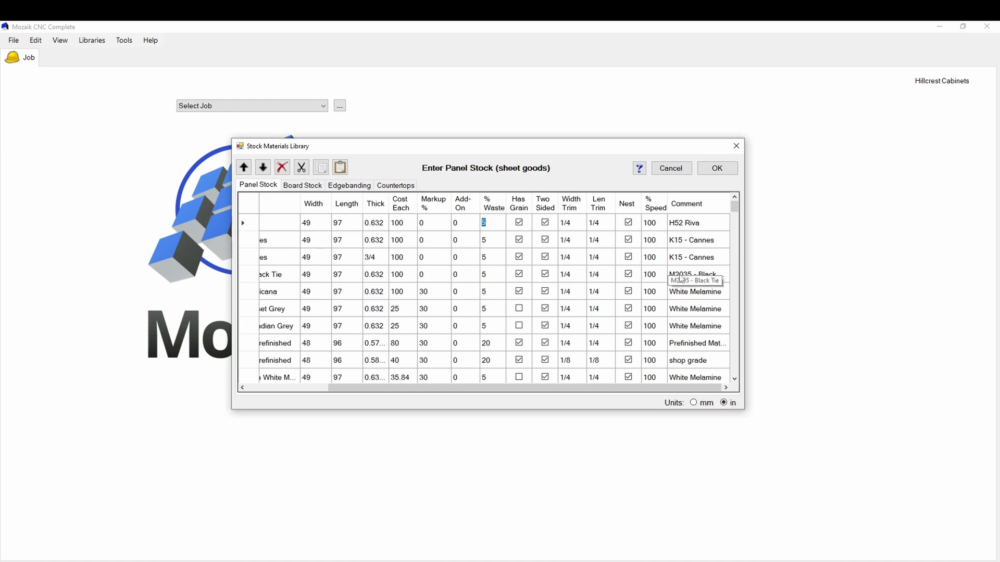
pyautogui.click(658, 240)
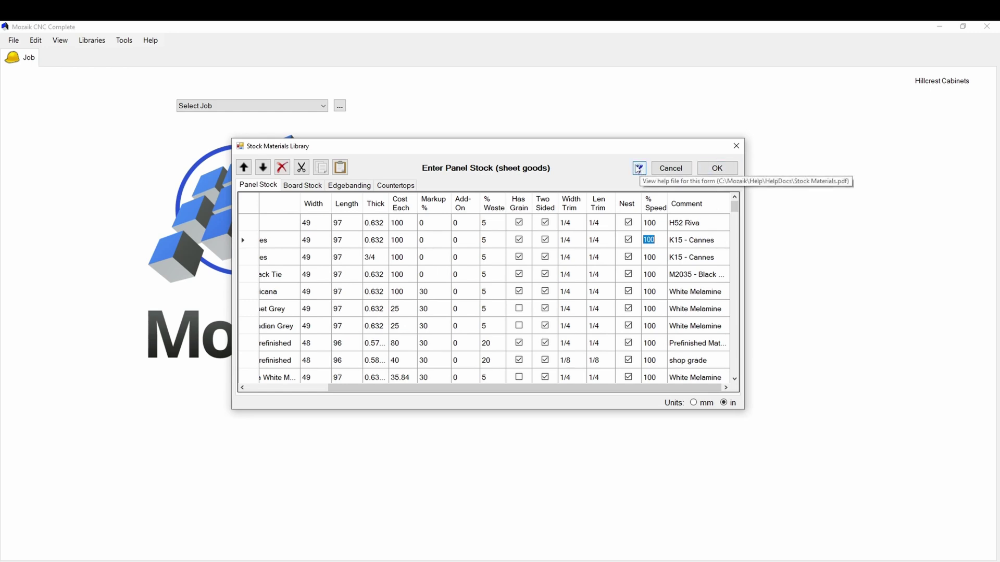
# Read through the Stock Materials help document, close it and accept the stock materials library.
pyautogui.click(640, 168)
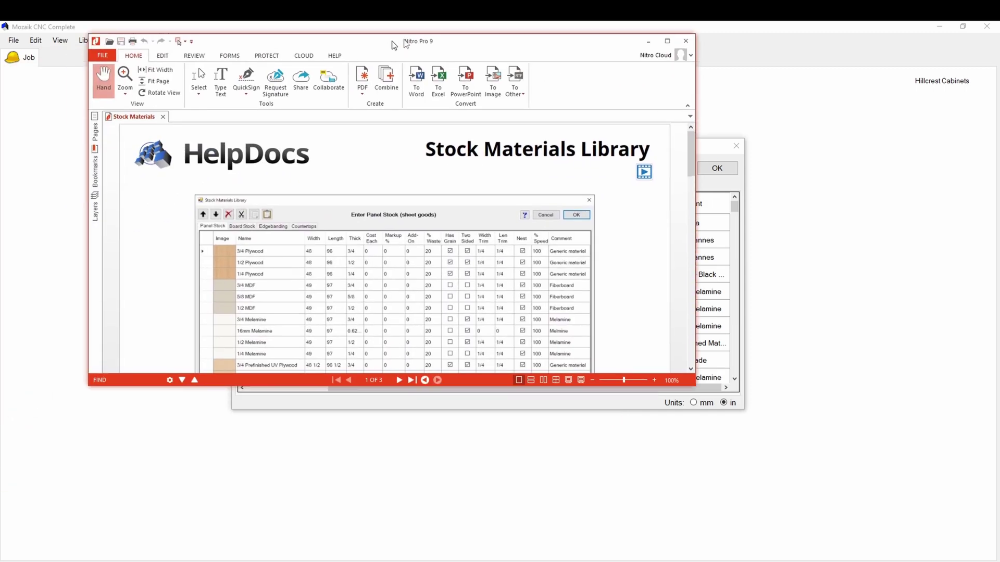
pyautogui.scroll(-10, 441, 216)
pyautogui.scroll(-3, 440, 215)
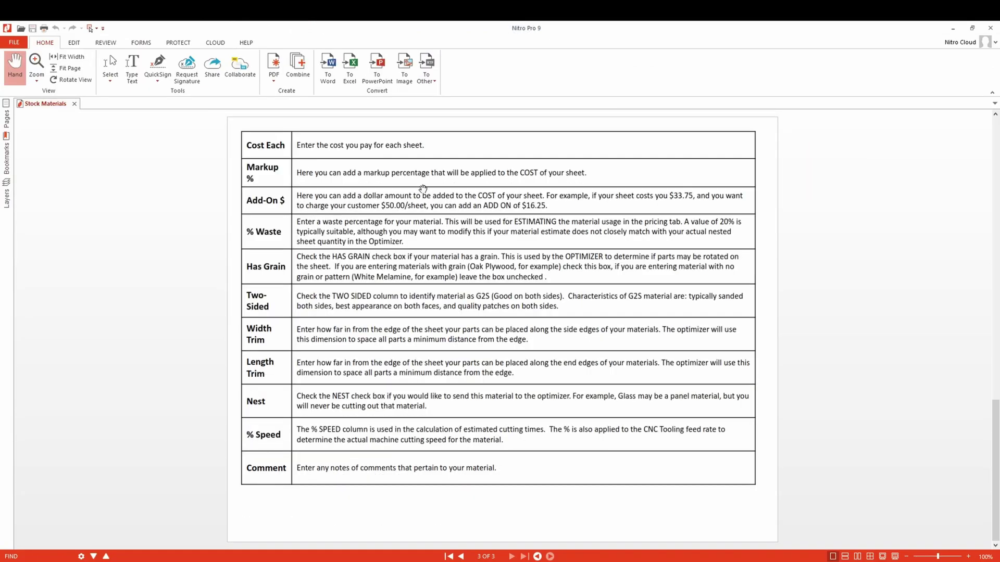
pyautogui.scroll(5, 442, 211)
pyautogui.scroll(-5, 440, 218)
pyautogui.scroll(5, 292, 340)
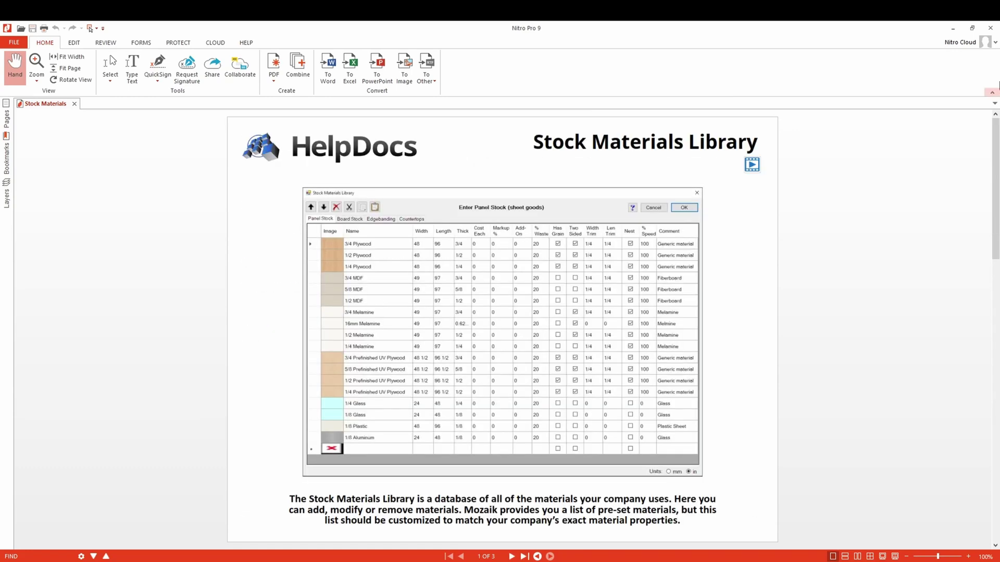
pyautogui.click(990, 28)
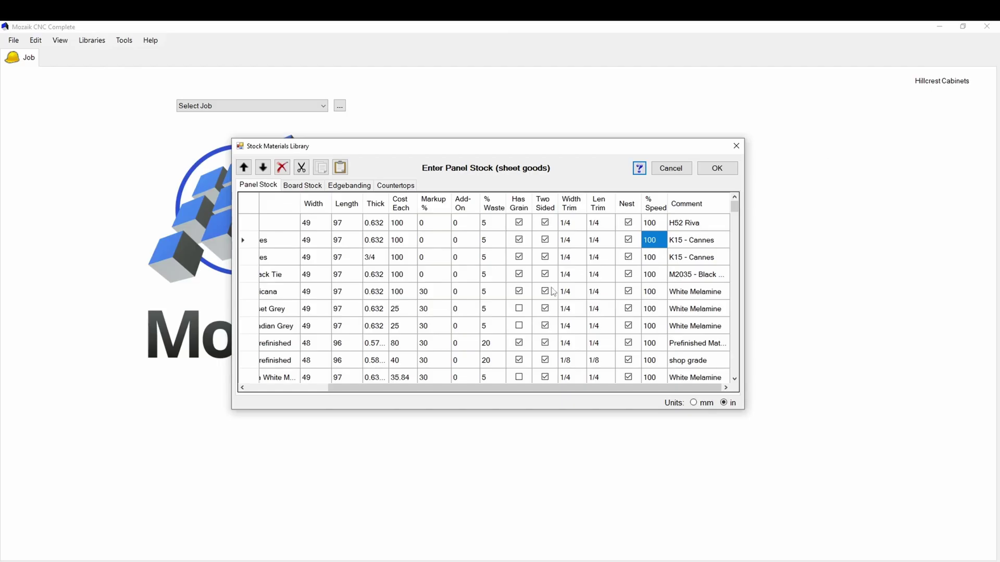
pyautogui.click(717, 169)
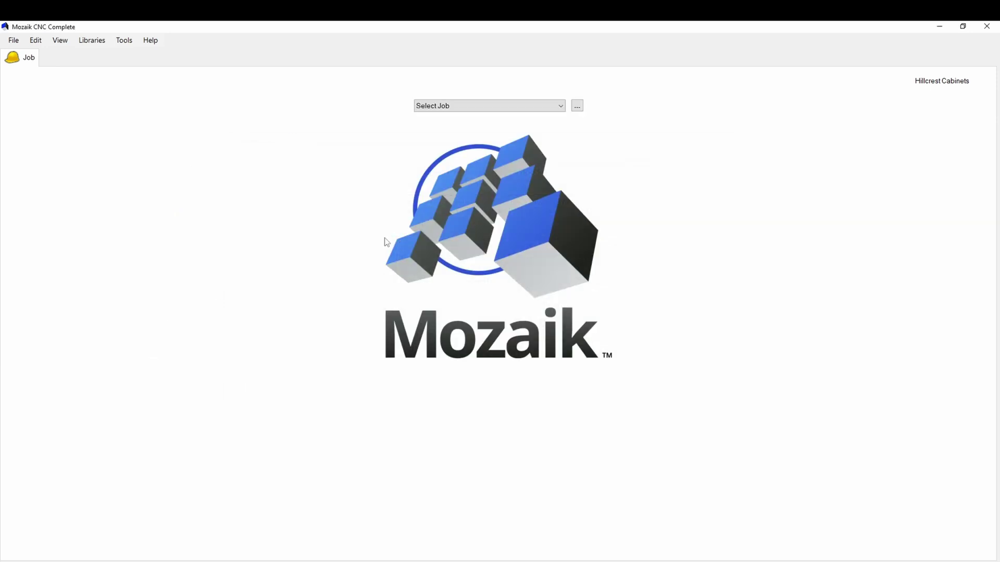
pyautogui.click(92, 40)
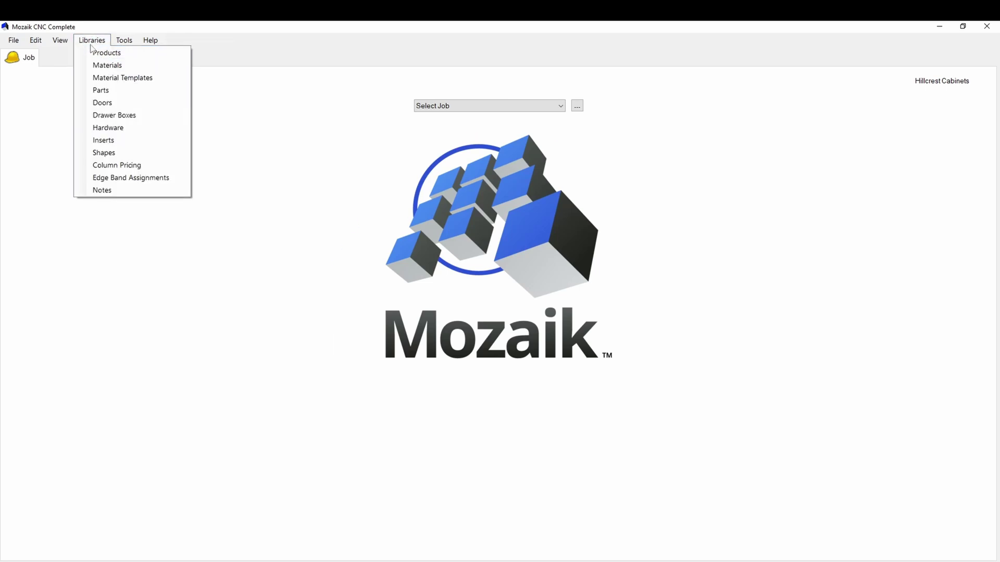
pyautogui.click(111, 83)
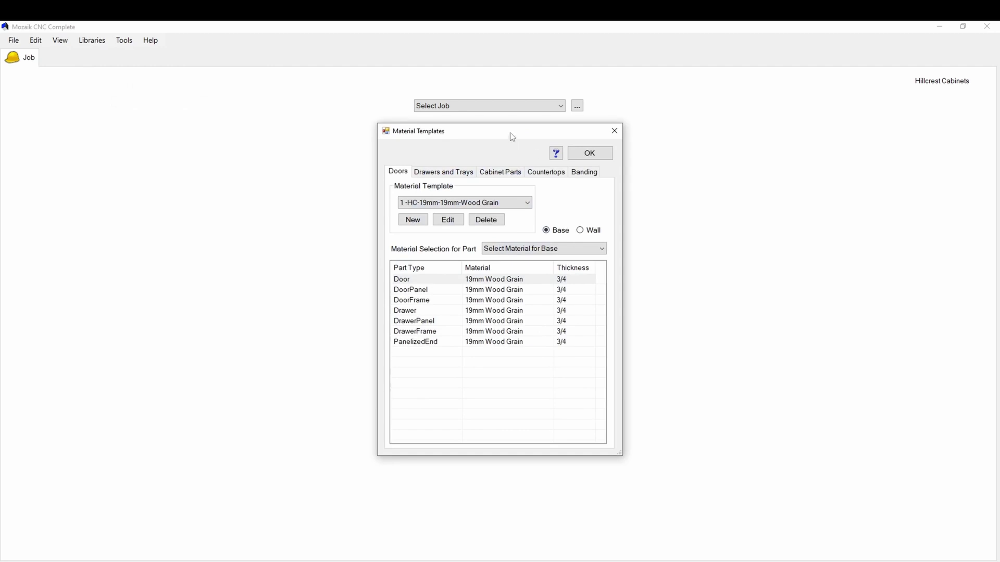
pyautogui.moveTo(513, 138); pyautogui.dragTo(526, 137)
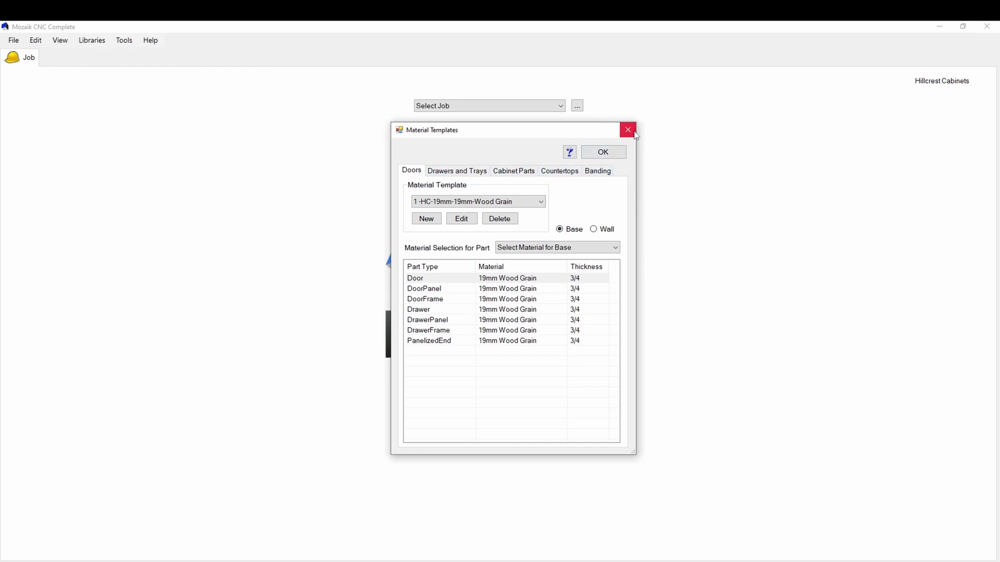
pyautogui.click(603, 152)
# Review the board stock, edgebanding and countertop lists in the stock materials library and close it without saving.
pyautogui.click(60, 40)
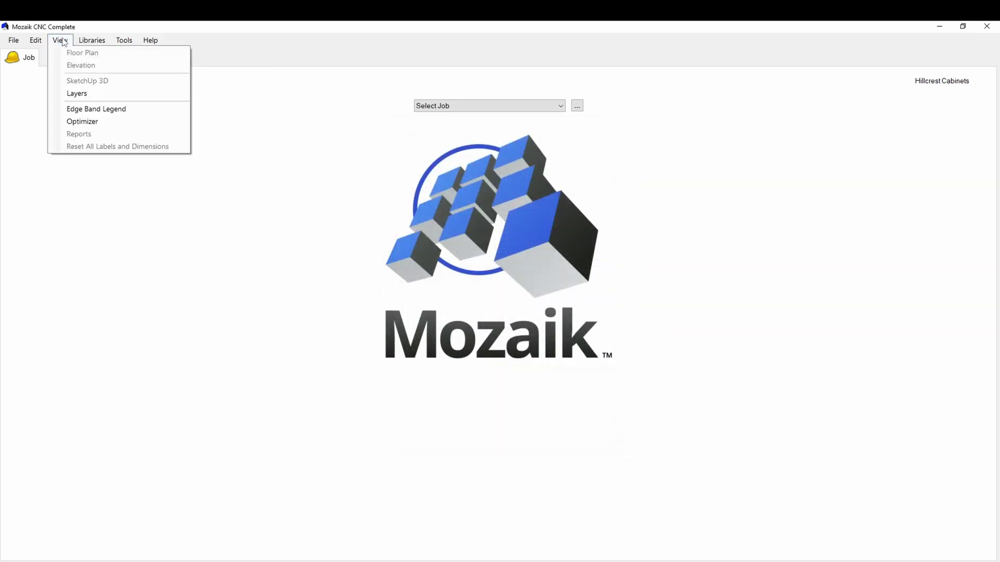
pyautogui.click(107, 63)
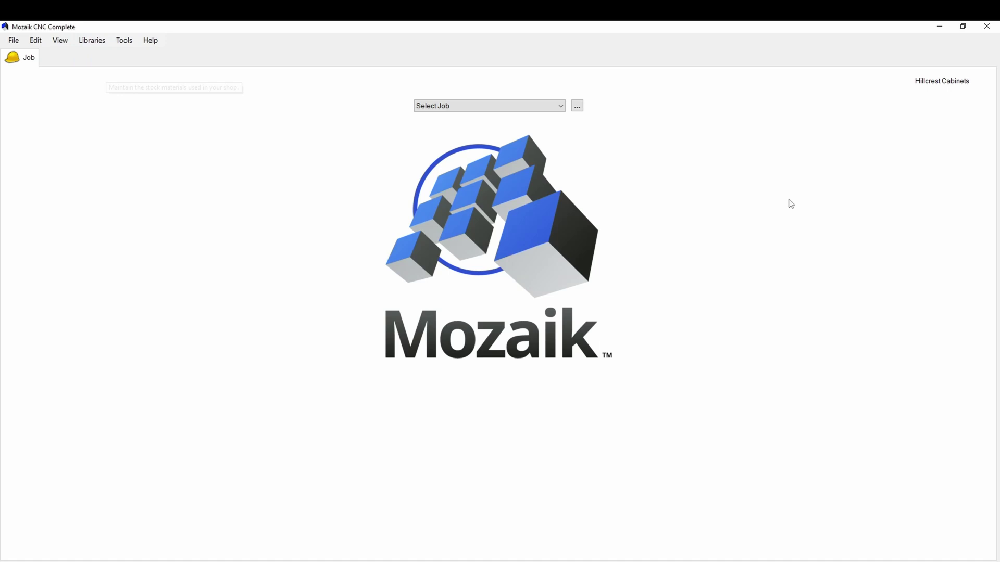
pyautogui.click(305, 204)
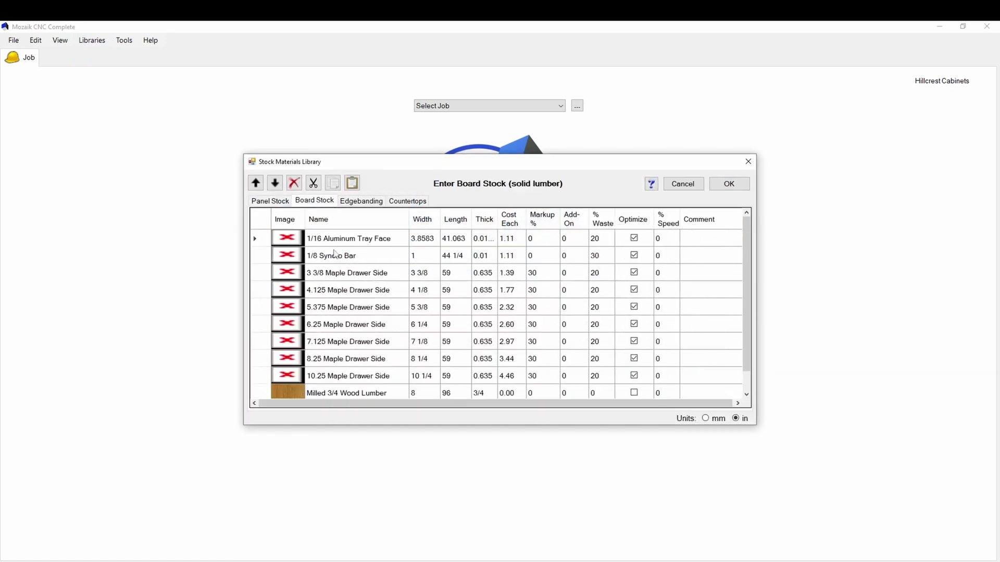
pyautogui.click(361, 201)
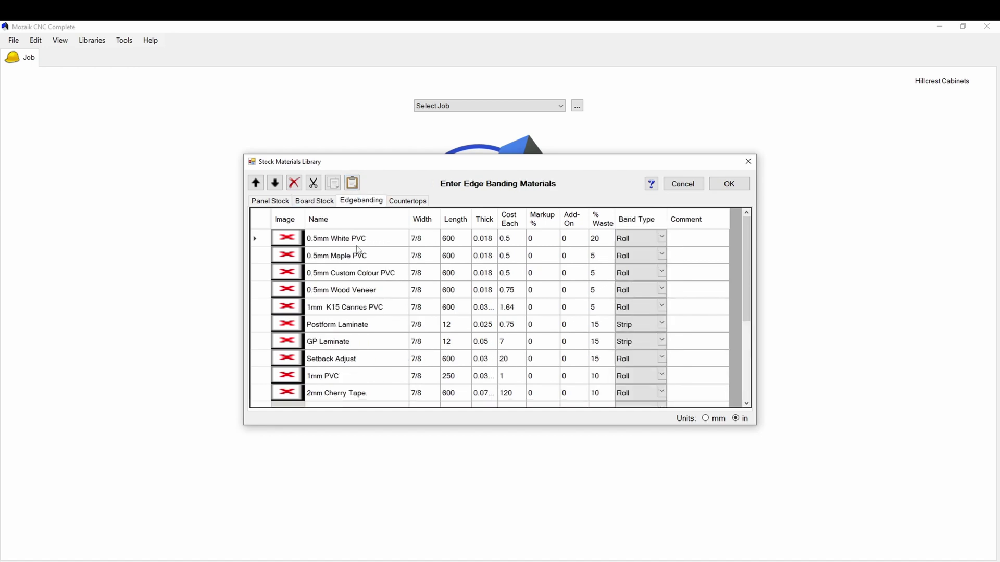
pyautogui.scroll(-1, 343, 386)
pyautogui.scroll(1, 345, 360)
pyautogui.click(407, 202)
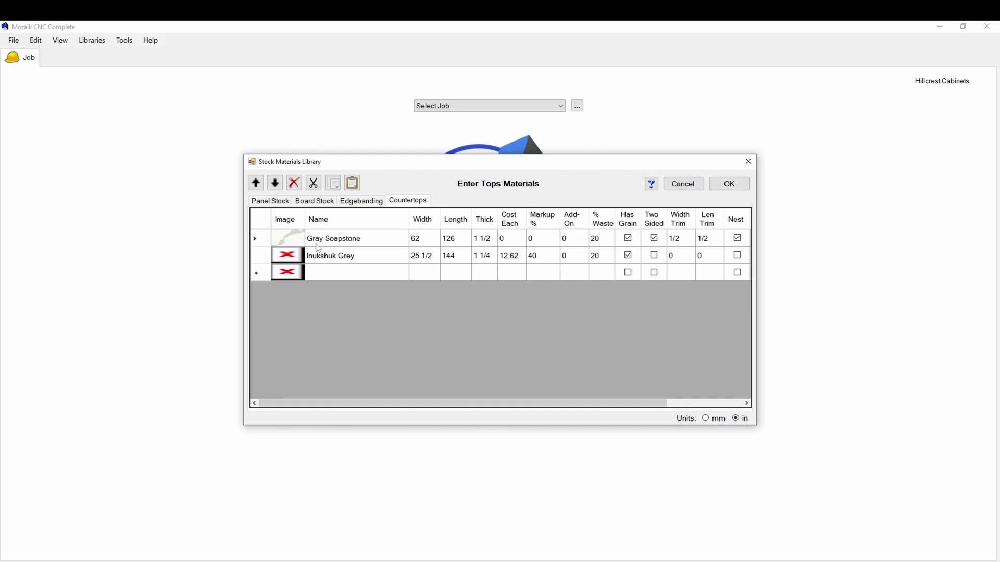
pyautogui.click(682, 184)
# Create a new door material template named "Material Test for Doors" in the material templates library.
pyautogui.click(92, 40)
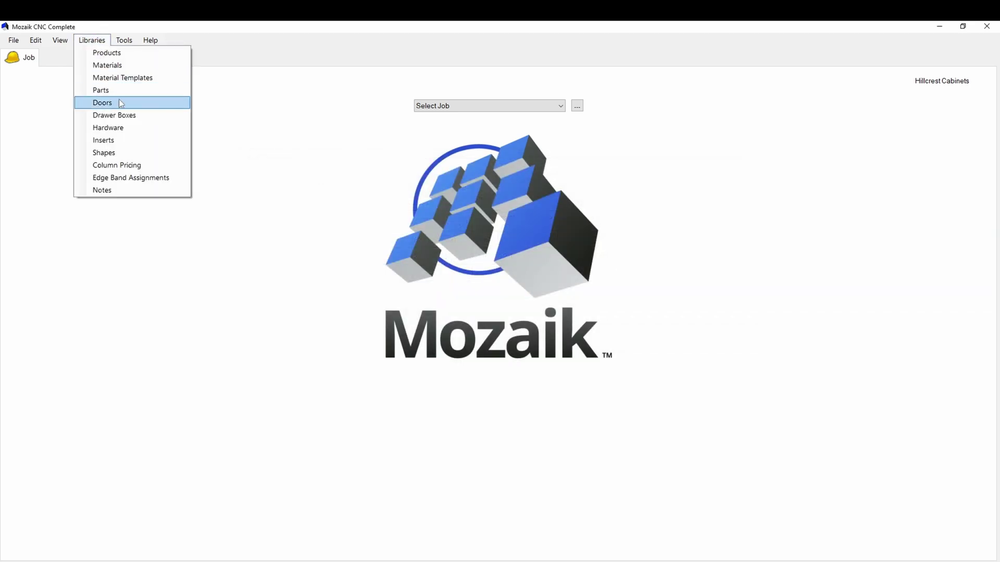
pyautogui.click(123, 78)
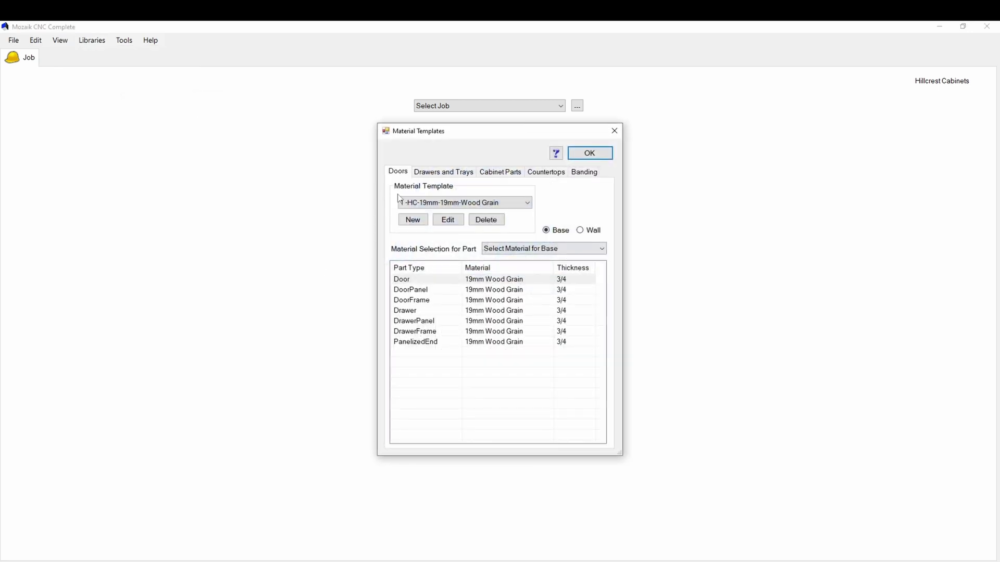
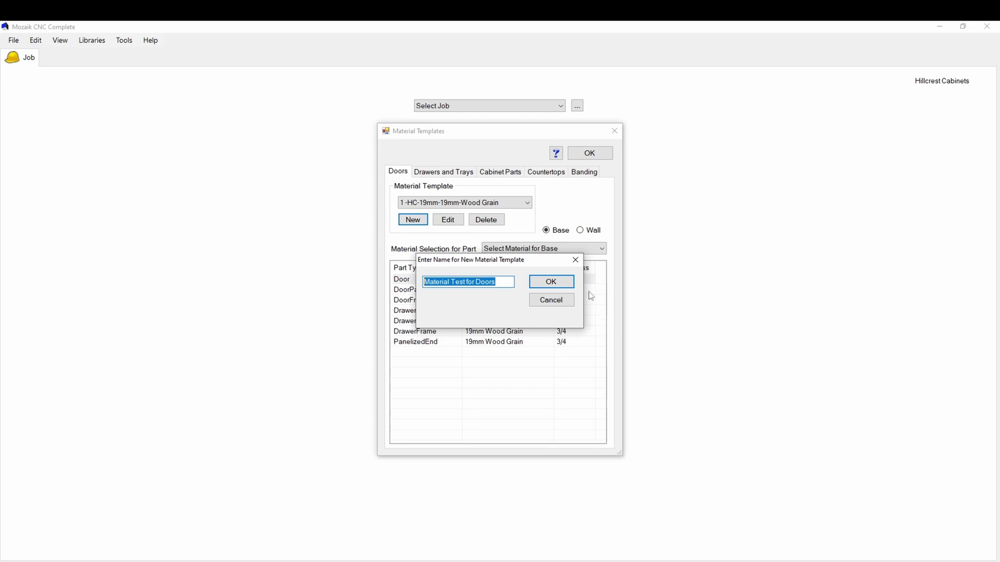
pyautogui.click(559, 286)
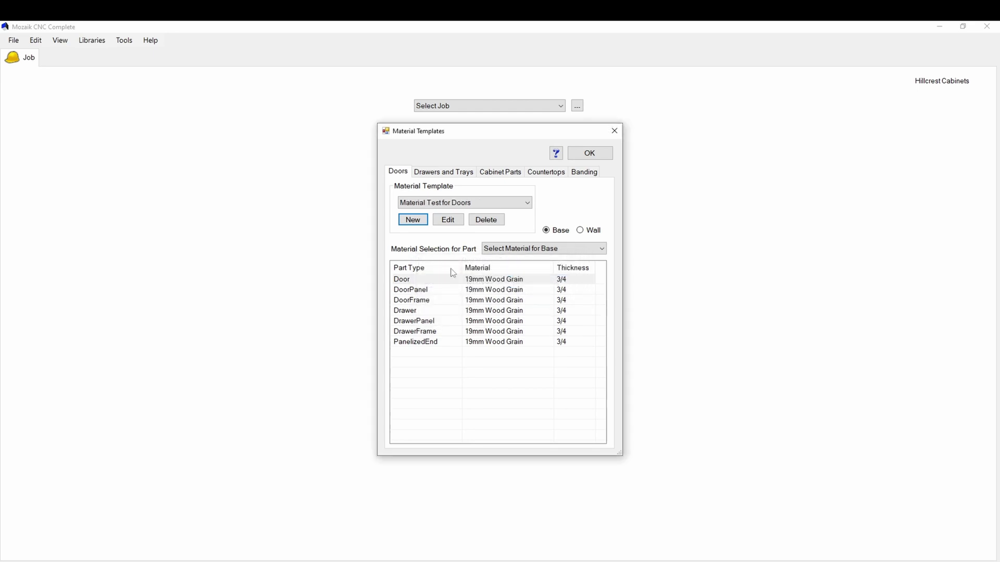
# Read both pages of the Materials Templates help document and close it.
pyautogui.click(496, 282)
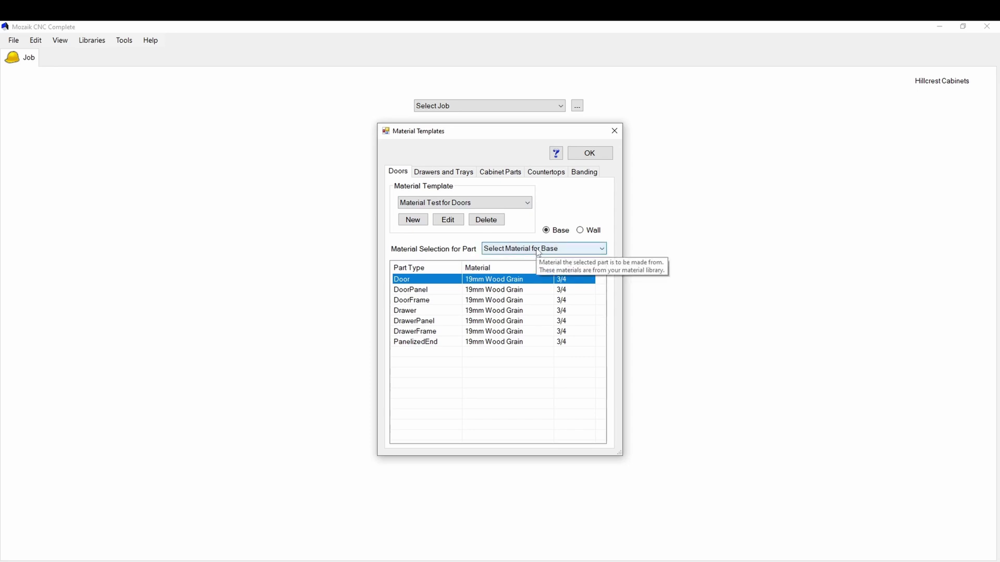
pyautogui.click(556, 153)
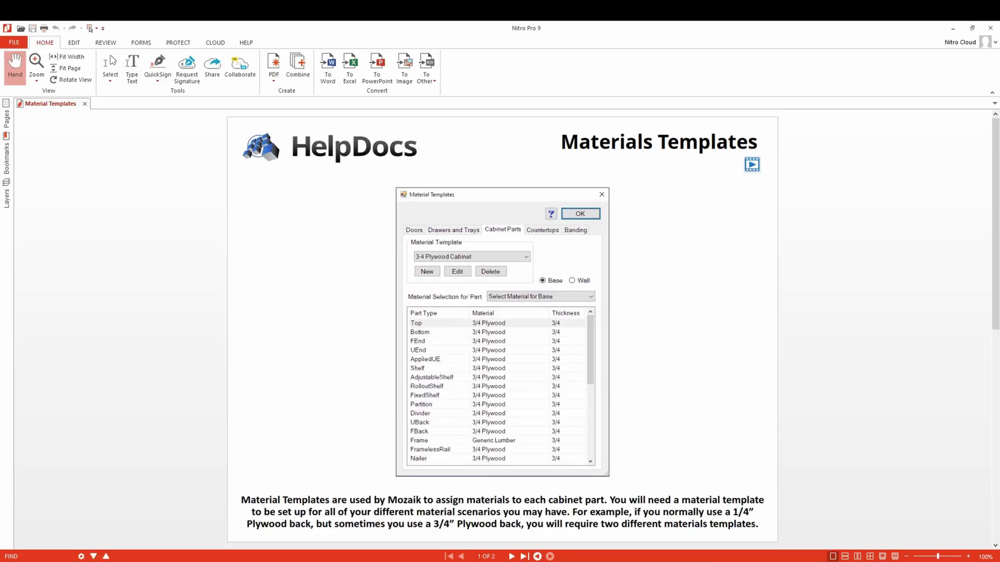
pyautogui.scroll(-5, 541, 271)
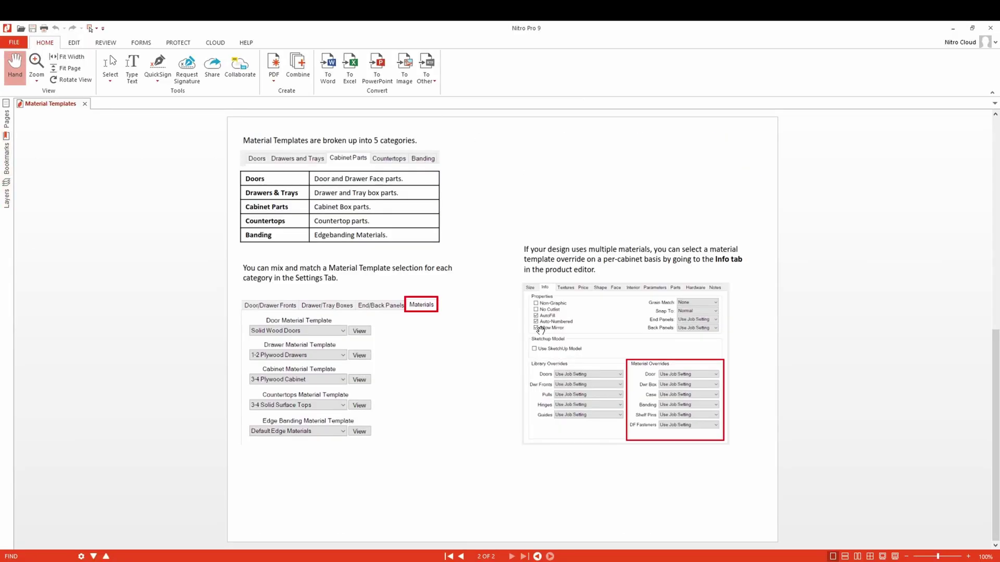
pyautogui.scroll(5, 295, 258)
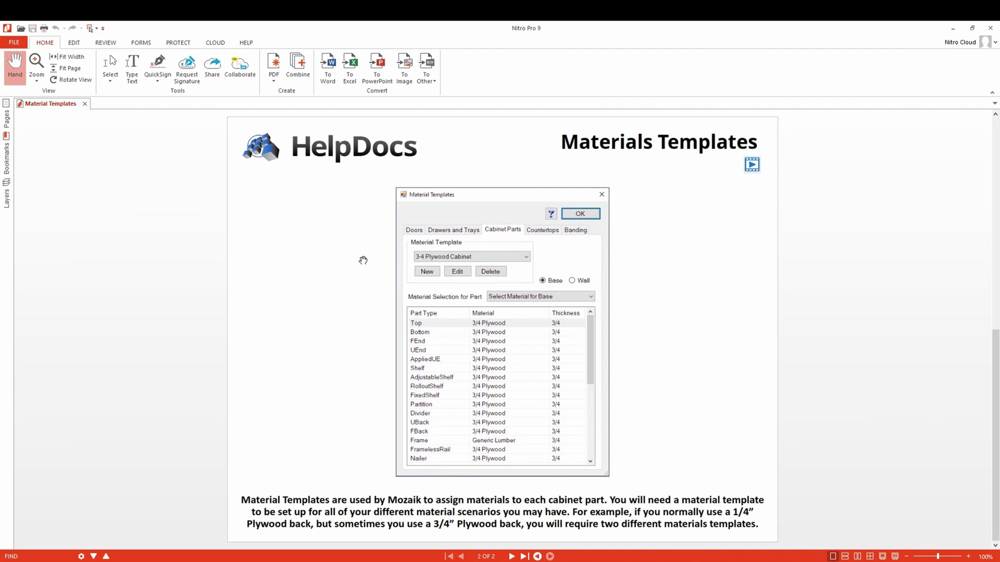
pyautogui.scroll(-5, 363, 261)
pyautogui.scroll(5, 451, 263)
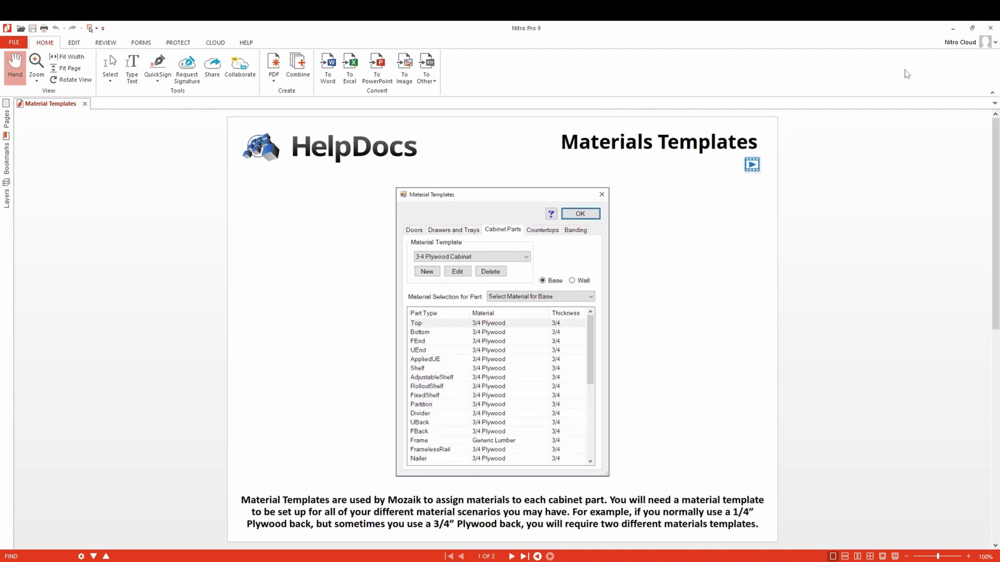
pyautogui.click(991, 28)
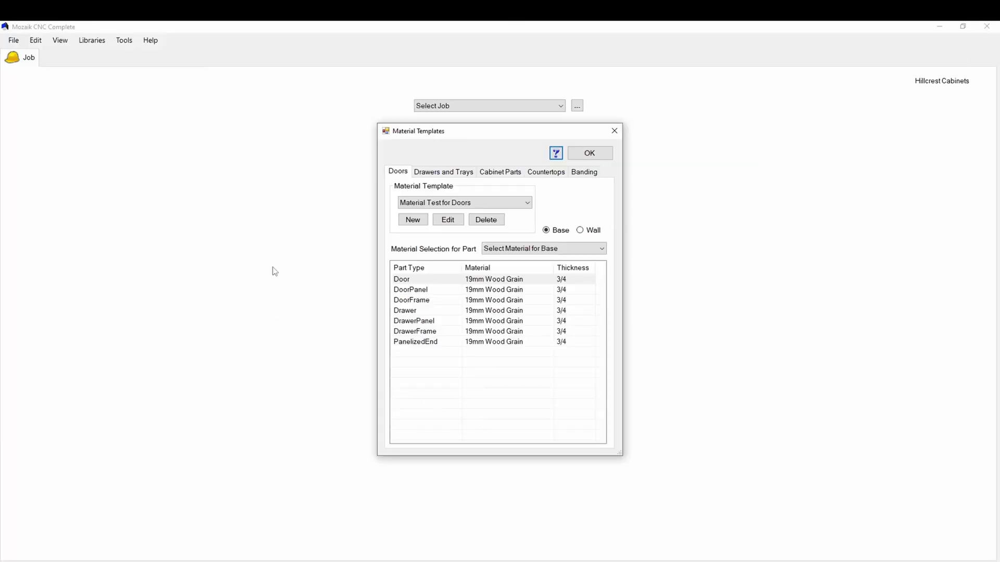
# Assign Milled 3/4 Wood Lumber as the base material for the DoorFrame part in the Material Test for Doors template.
pyautogui.click(487, 281)
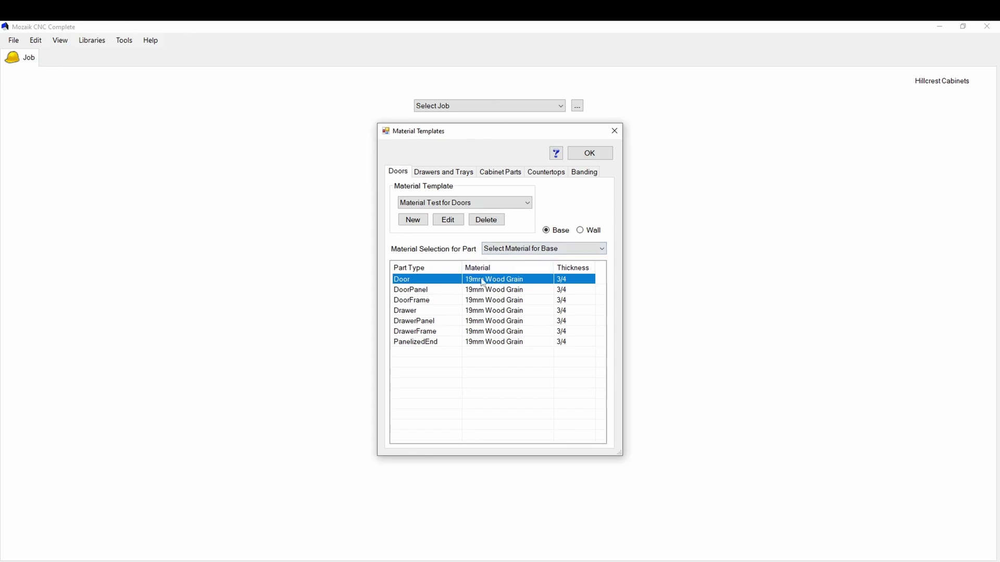
pyautogui.click(495, 291)
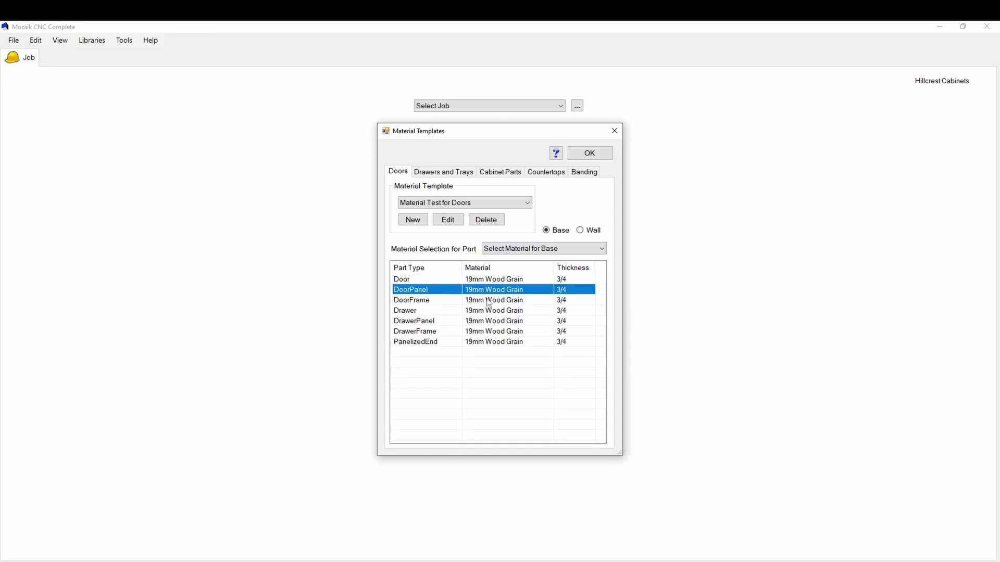
pyautogui.click(492, 301)
pyautogui.click(489, 293)
pyautogui.click(425, 300)
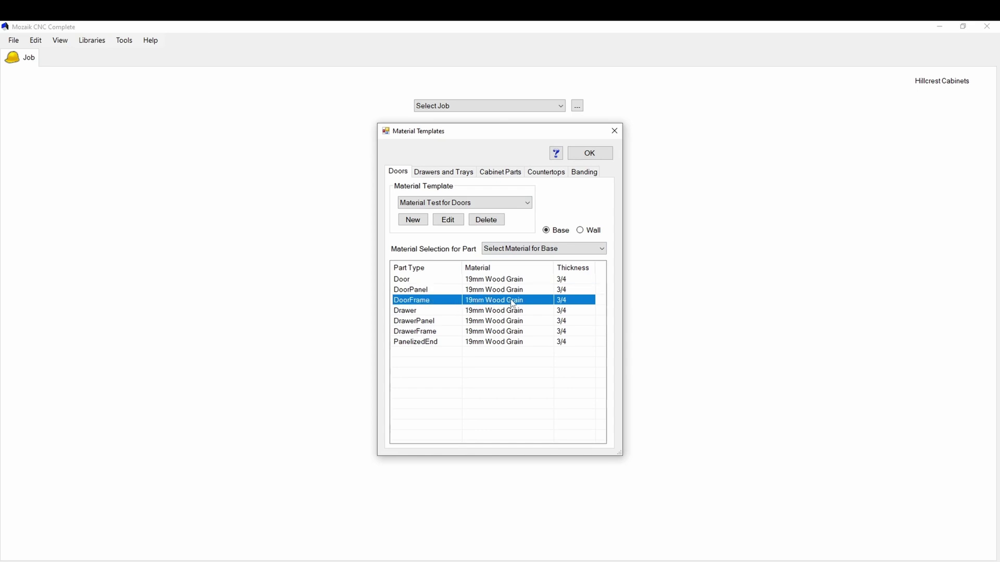
pyautogui.click(534, 249)
pyautogui.scroll(-2, 597, 383)
pyautogui.moveTo(642, 284); pyautogui.dragTo(627, 475)
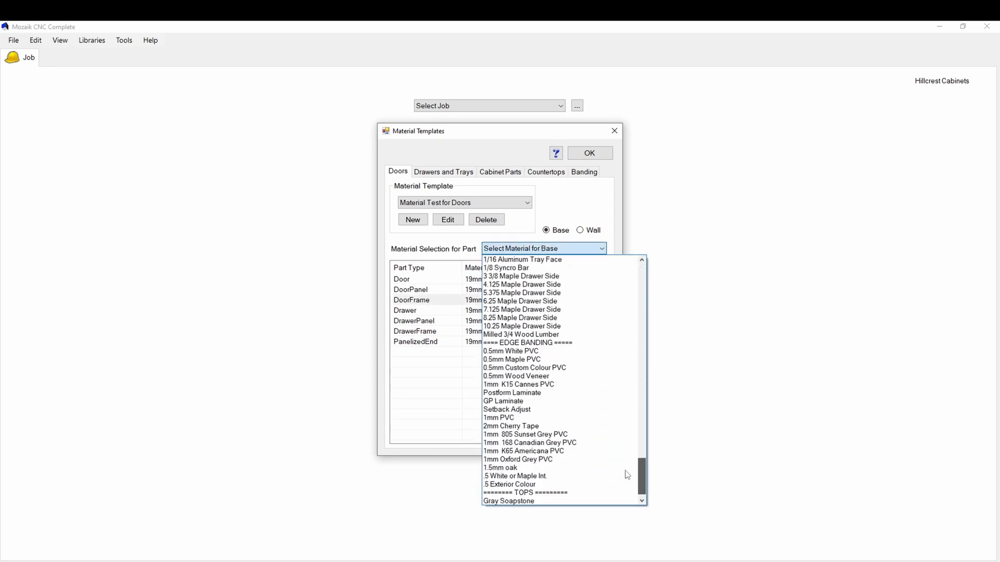
pyautogui.scroll(3, 544, 375)
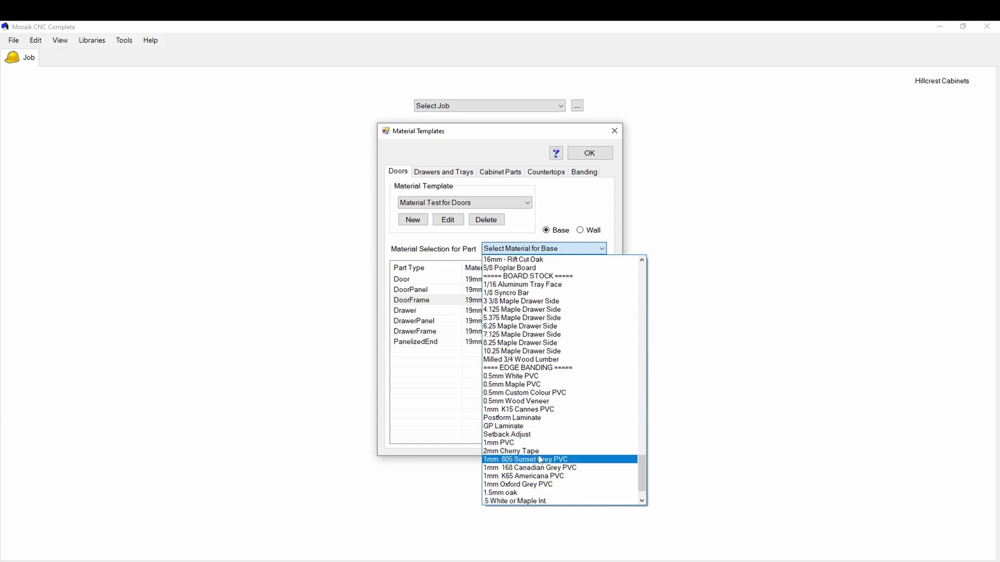
pyautogui.scroll(2, 536, 338)
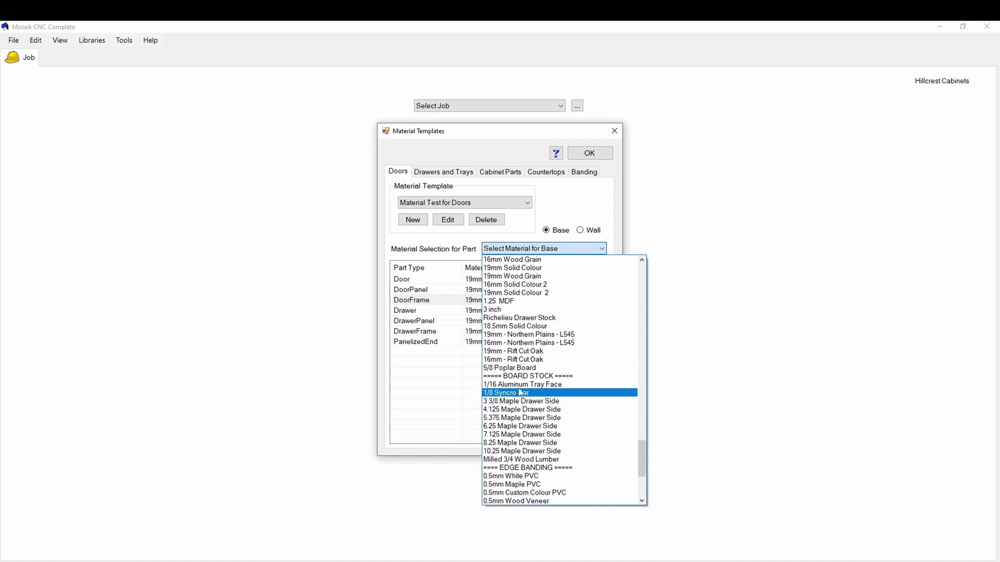
pyautogui.click(527, 460)
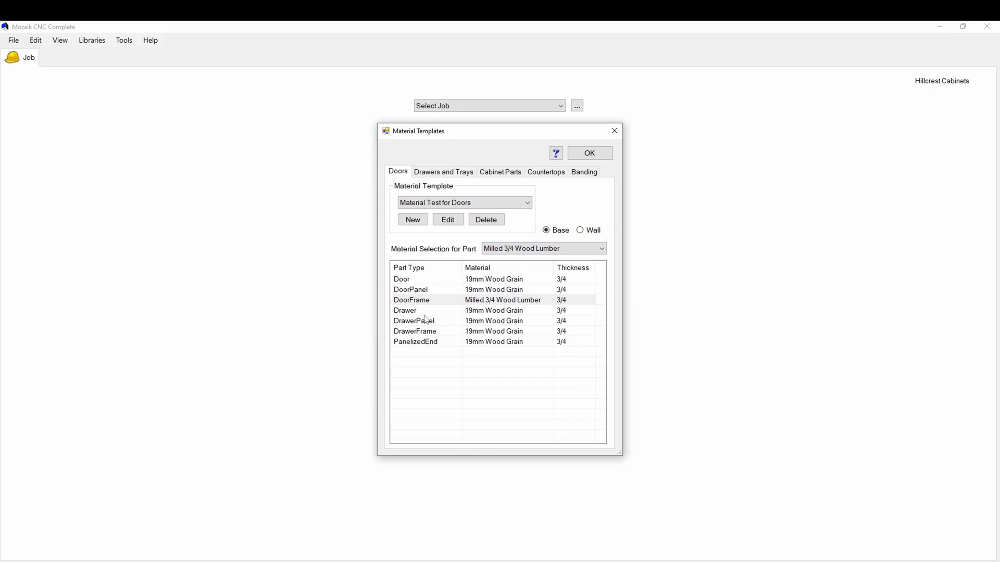
# Review the materials assigned to the door, drawer and panelized end parts in the door template.
pyautogui.click(465, 312)
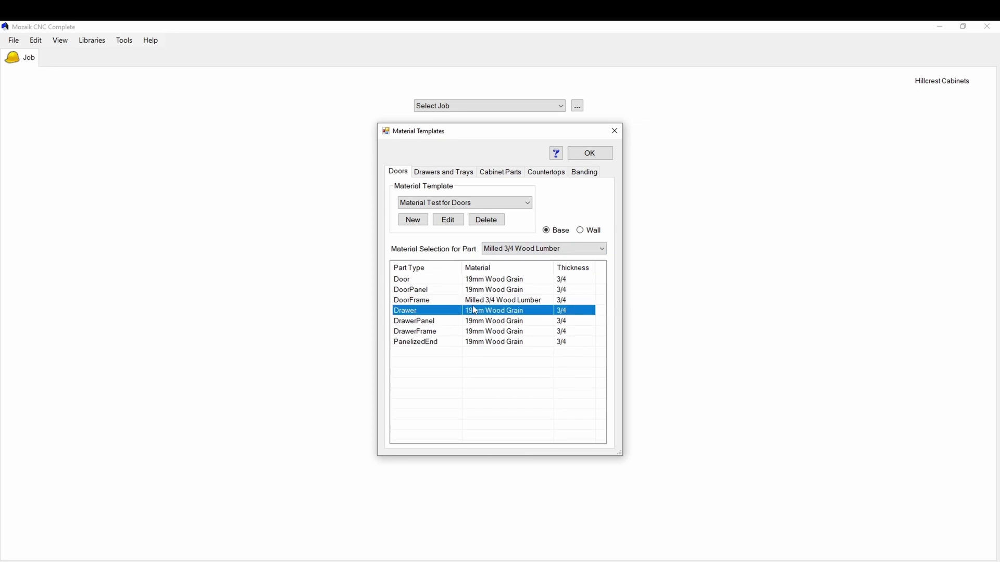
pyautogui.click(510, 302)
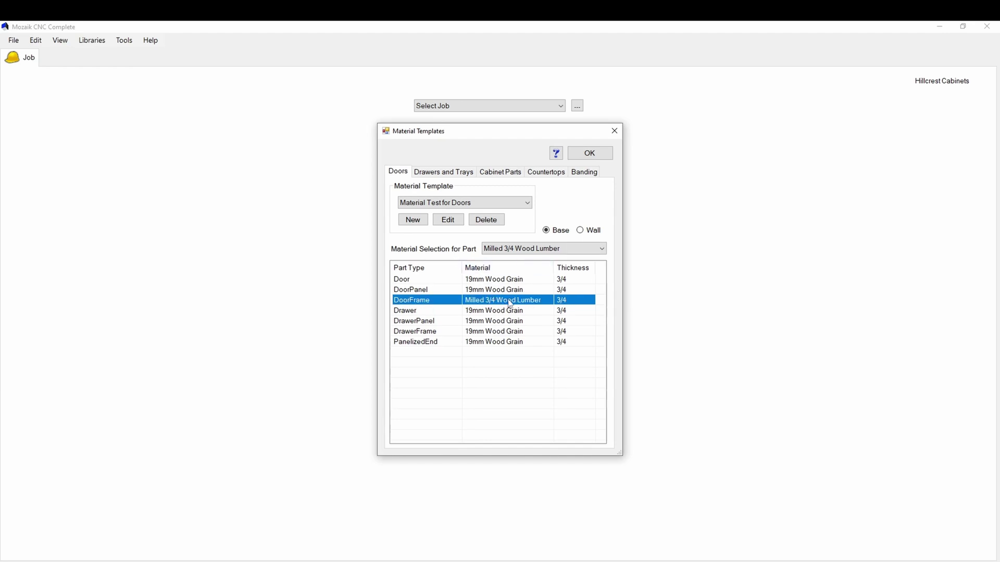
pyautogui.click(529, 250)
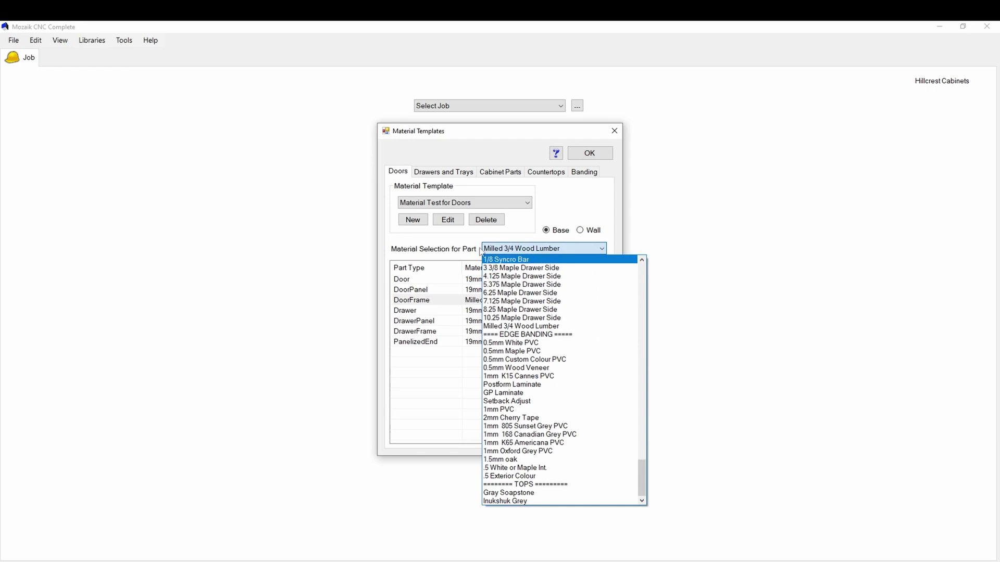
pyautogui.click(437, 252)
pyautogui.click(485, 322)
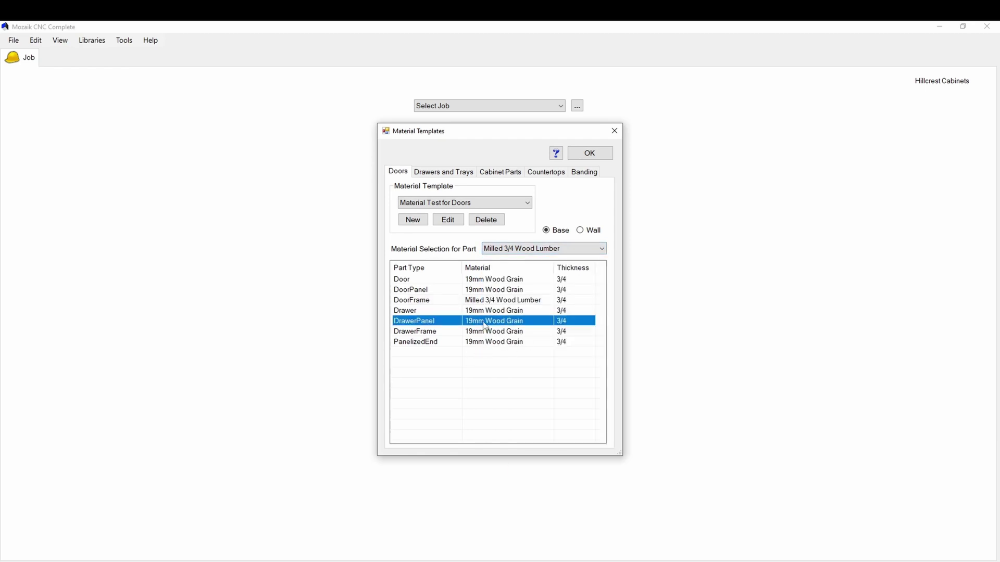
pyautogui.click(489, 333)
pyautogui.click(490, 342)
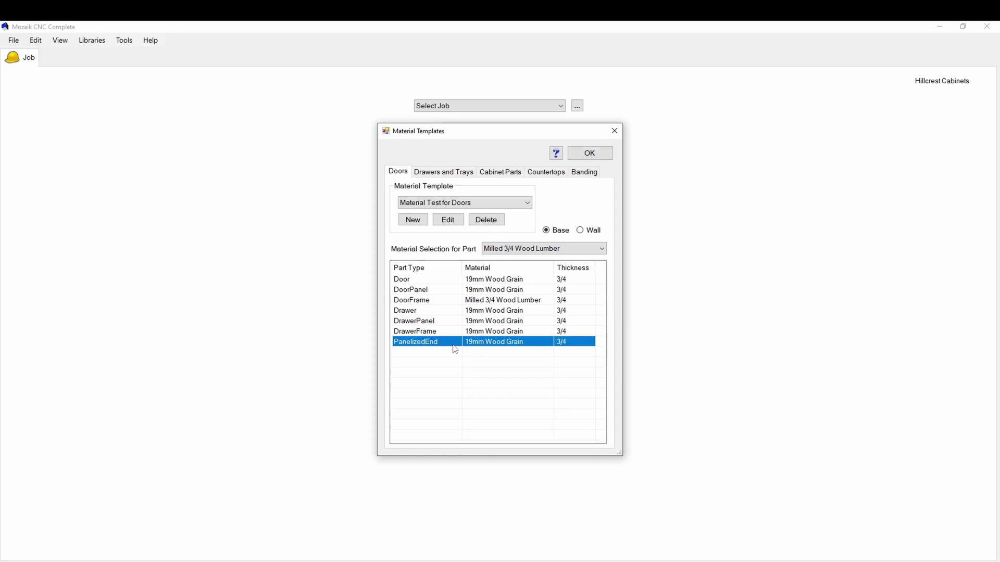
pyautogui.click(401, 283)
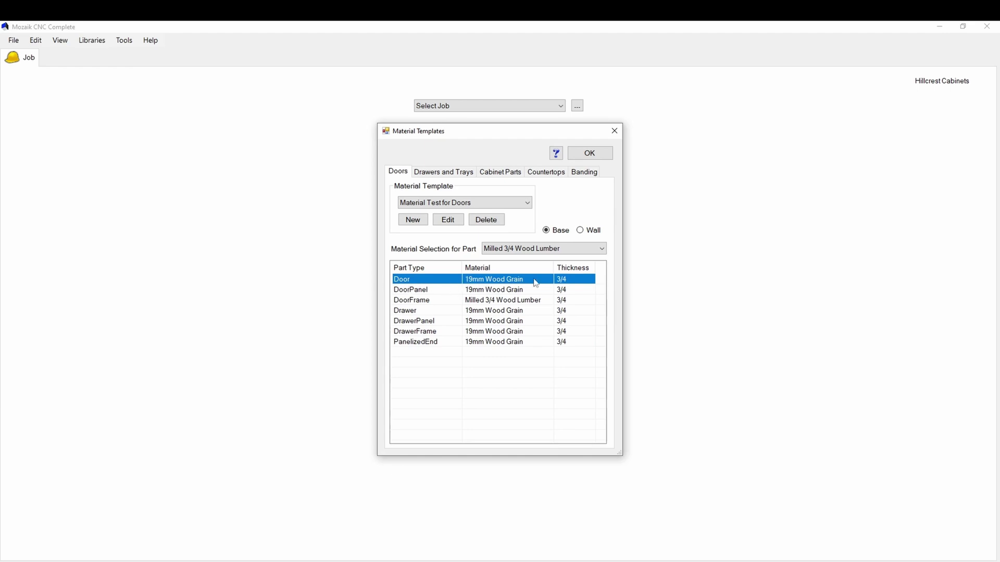
# Examine the available drawer and tray material templates and the parts in the 1 - HC Prefinished template.
pyautogui.click(446, 177)
pyautogui.click(504, 327)
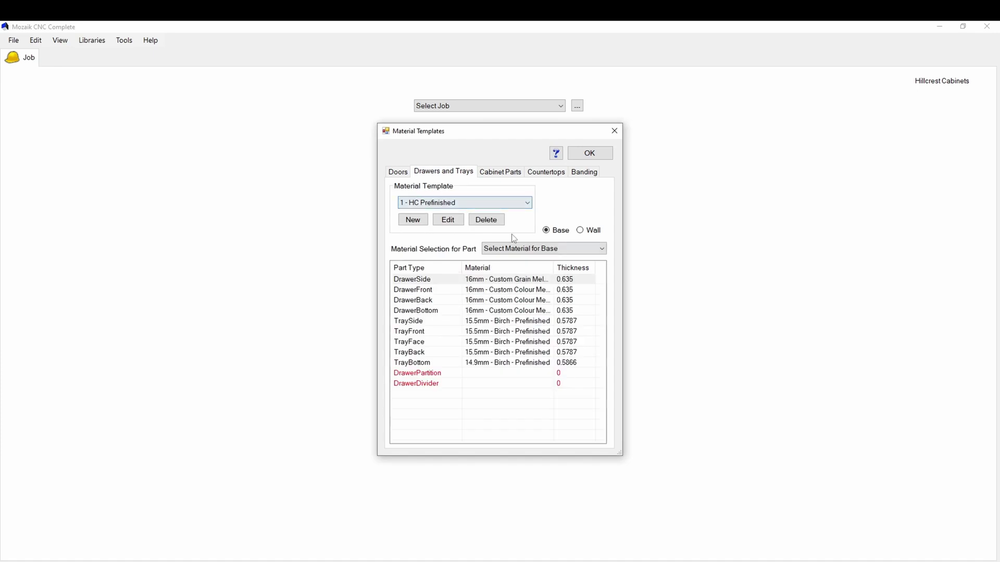
pyautogui.click(472, 204)
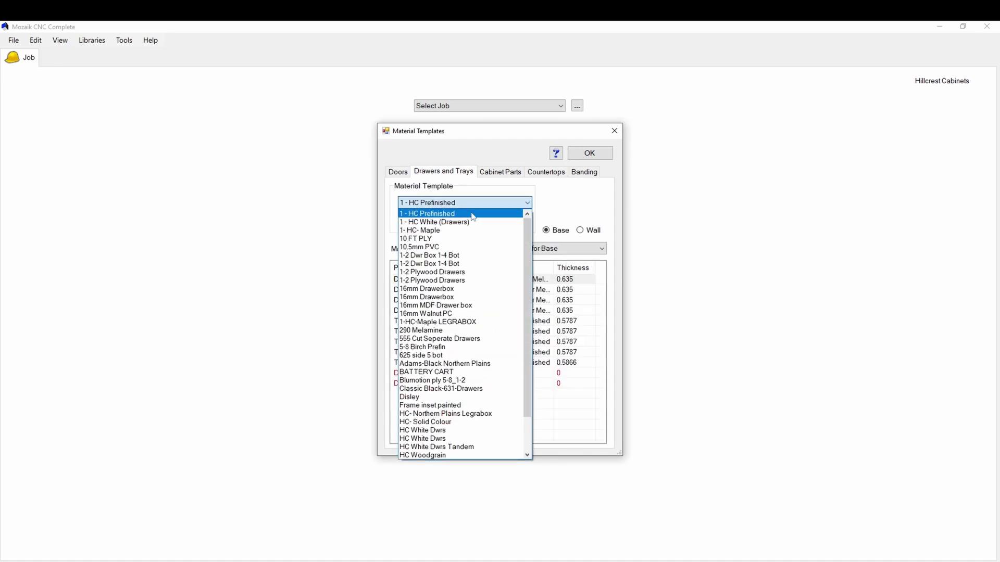
pyautogui.click(566, 190)
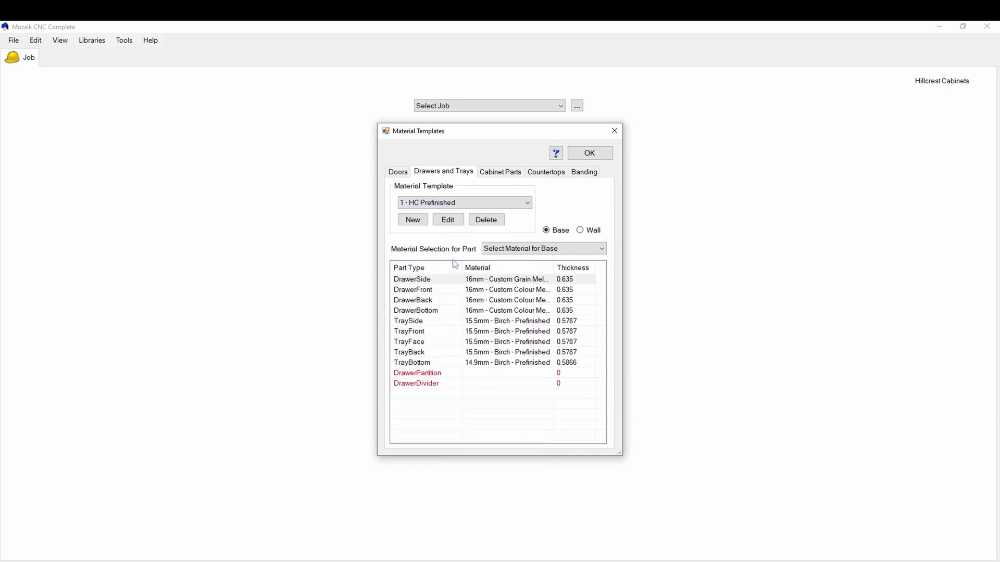
pyautogui.click(426, 282)
pyautogui.click(424, 290)
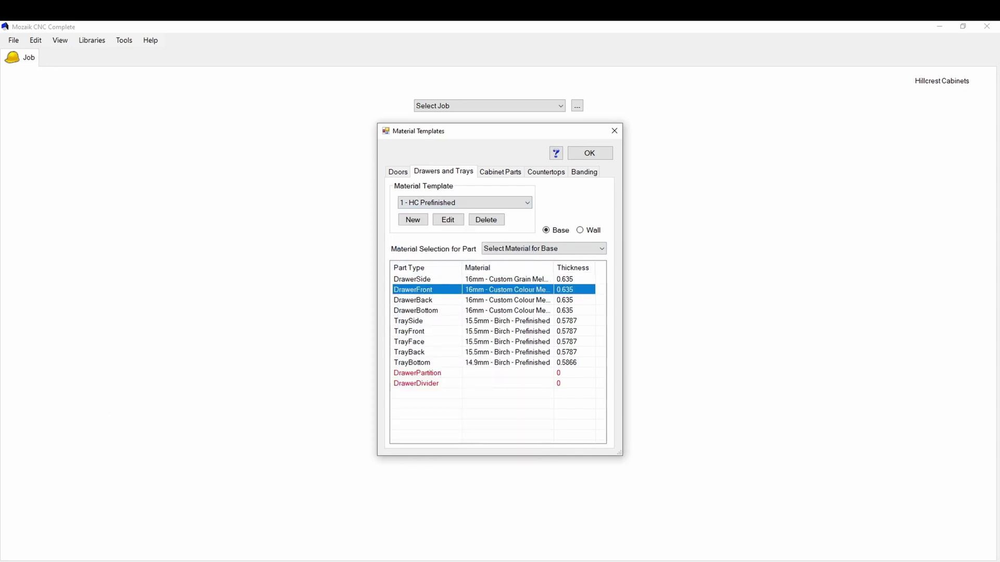
# Examine the top, bottom and end parts of the cabinet parts template and browse the available cabinet templates.
pyautogui.click(502, 173)
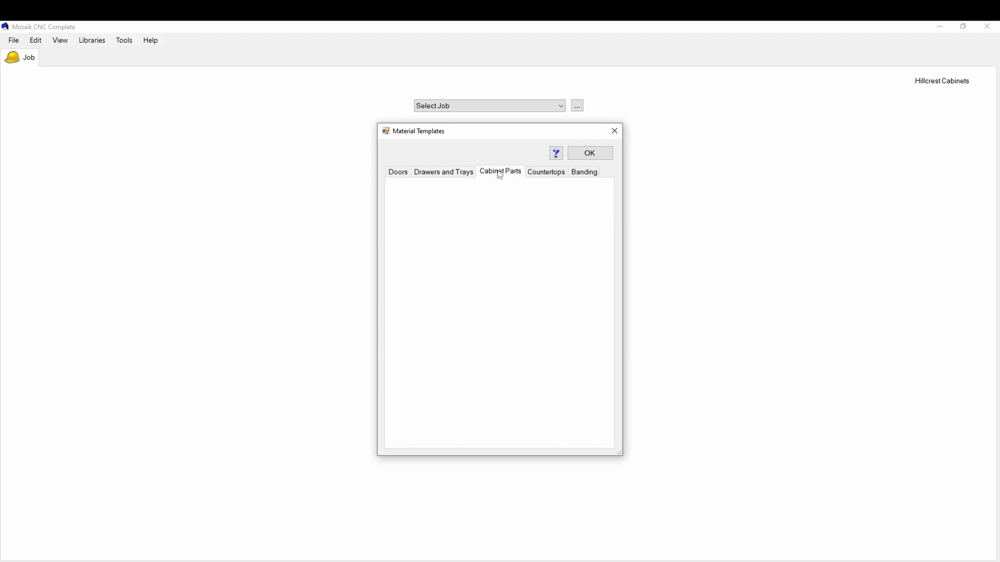
pyautogui.click(427, 282)
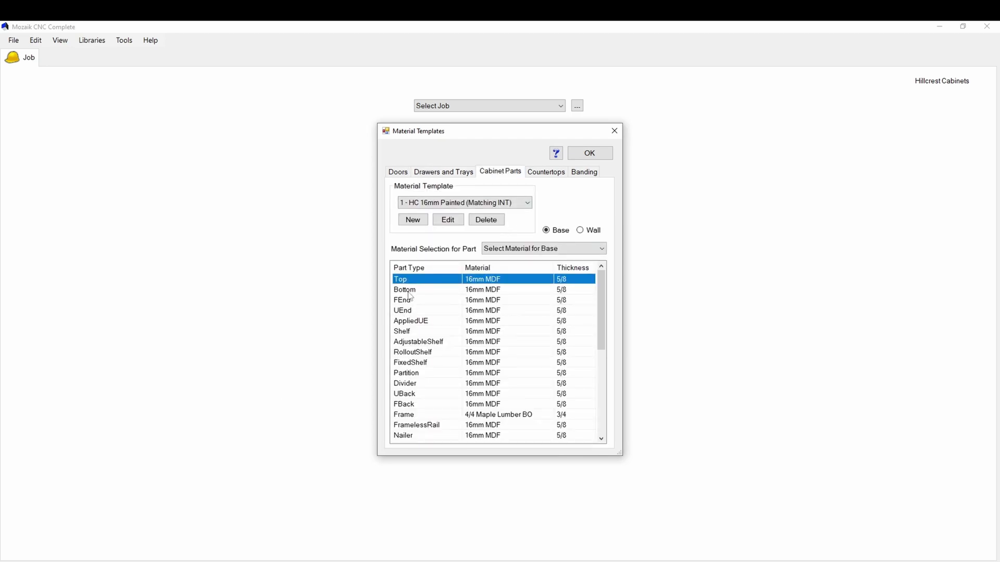
pyautogui.click(408, 290)
pyautogui.click(406, 301)
pyautogui.click(407, 312)
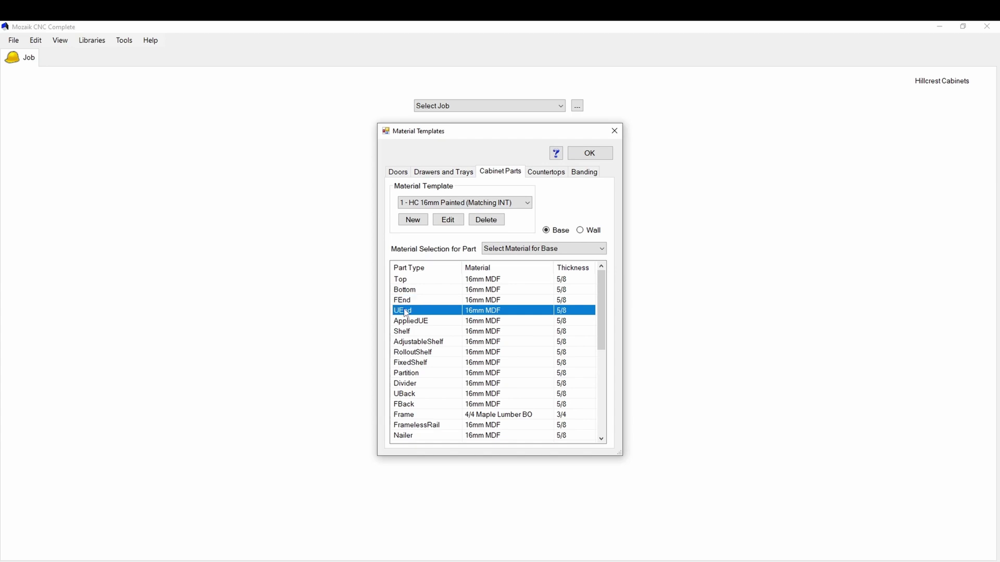
pyautogui.click(409, 322)
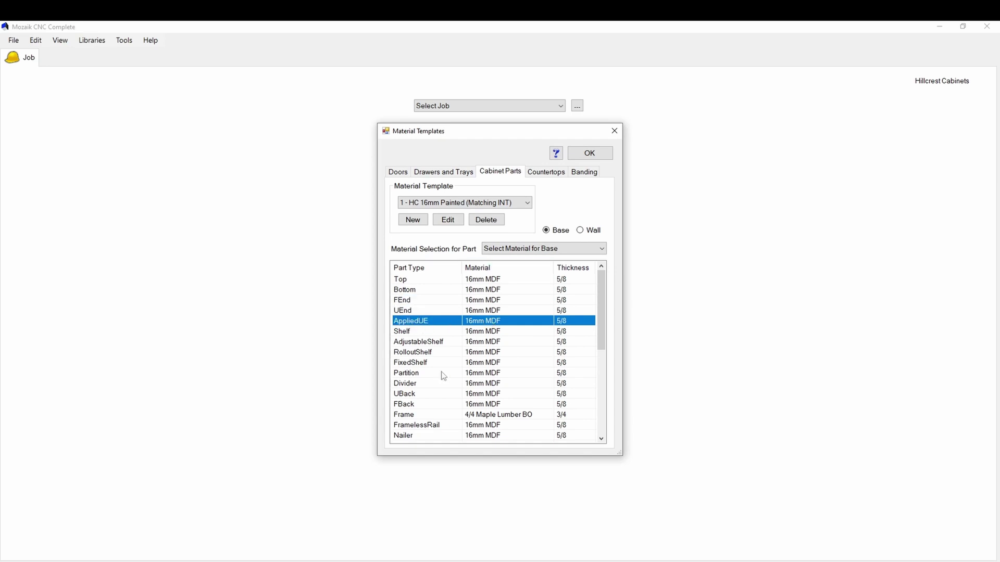
pyautogui.click(443, 204)
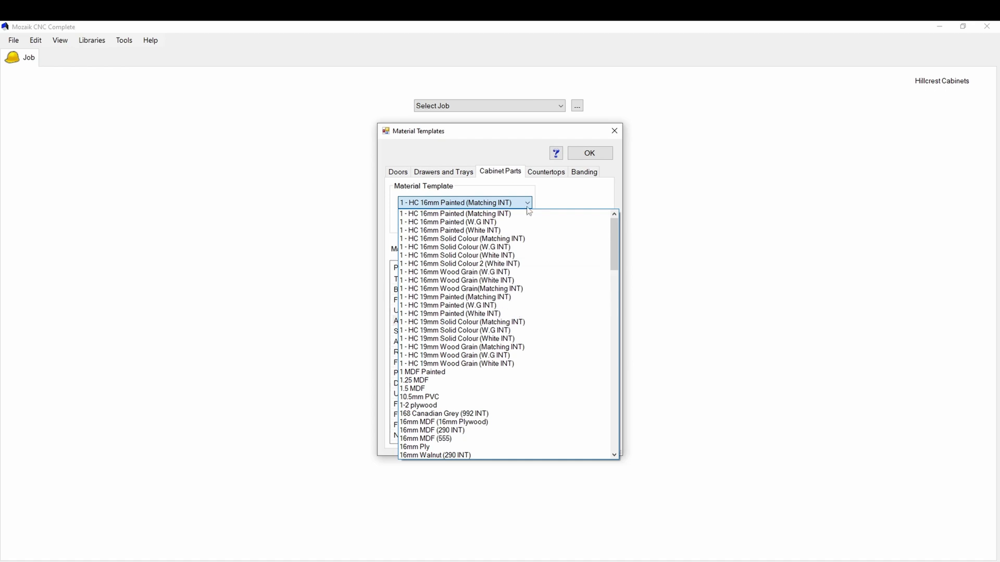
pyautogui.click(579, 198)
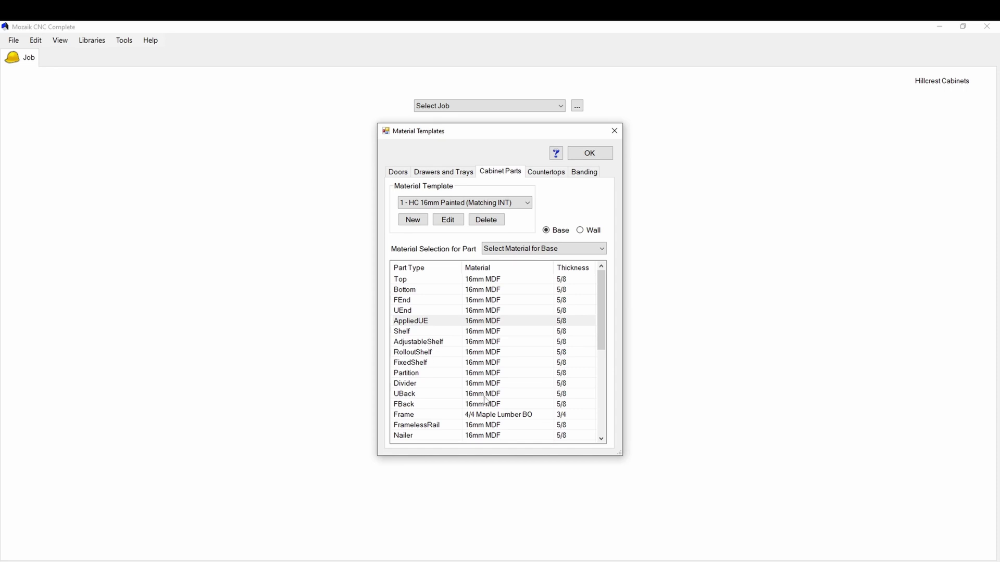
# Look through the remaining cabinet part types and their base materials, and select the UEnd part.
pyautogui.scroll(-3, 429, 399)
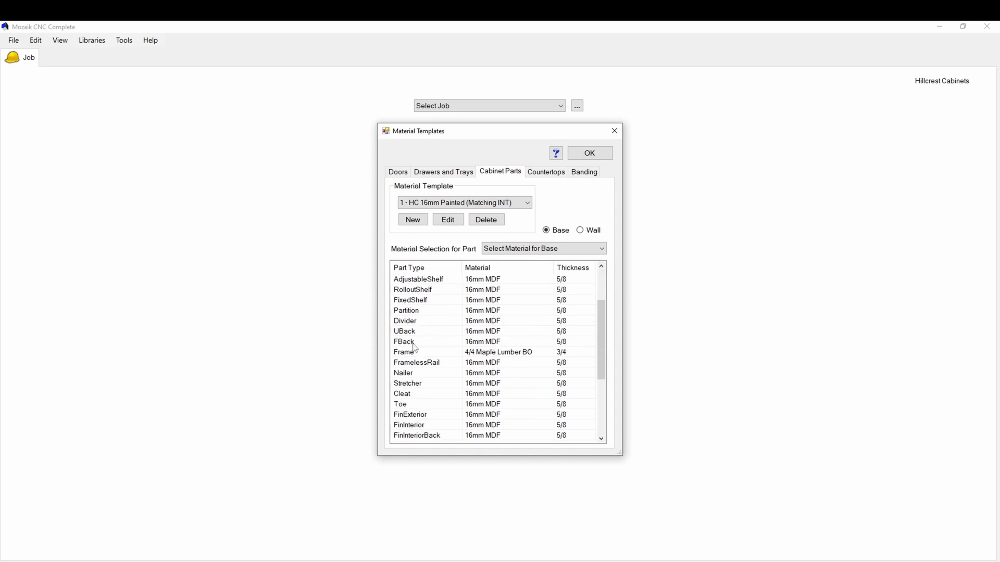
pyautogui.scroll(-3, 419, 406)
pyautogui.scroll(5, 417, 408)
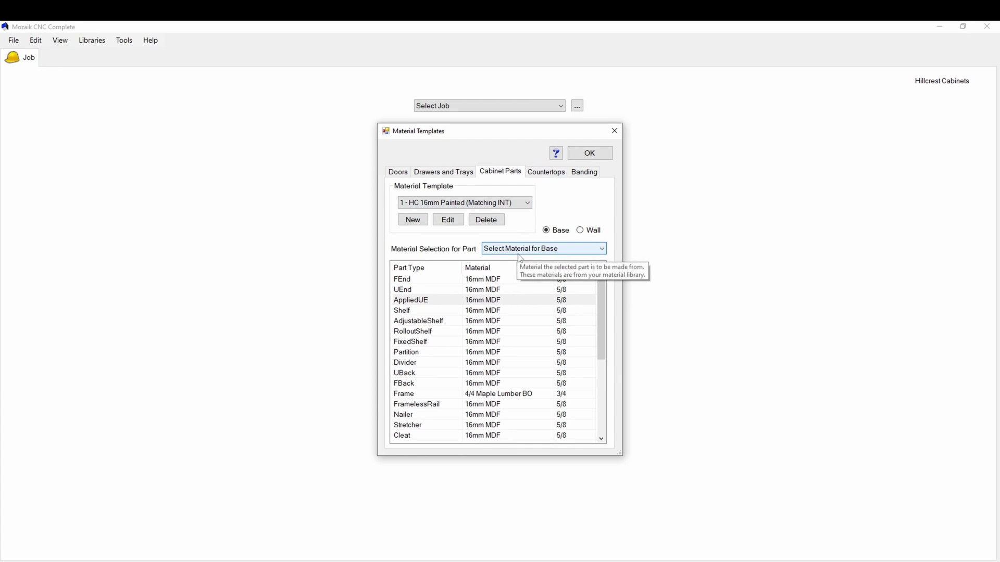
pyautogui.click(483, 289)
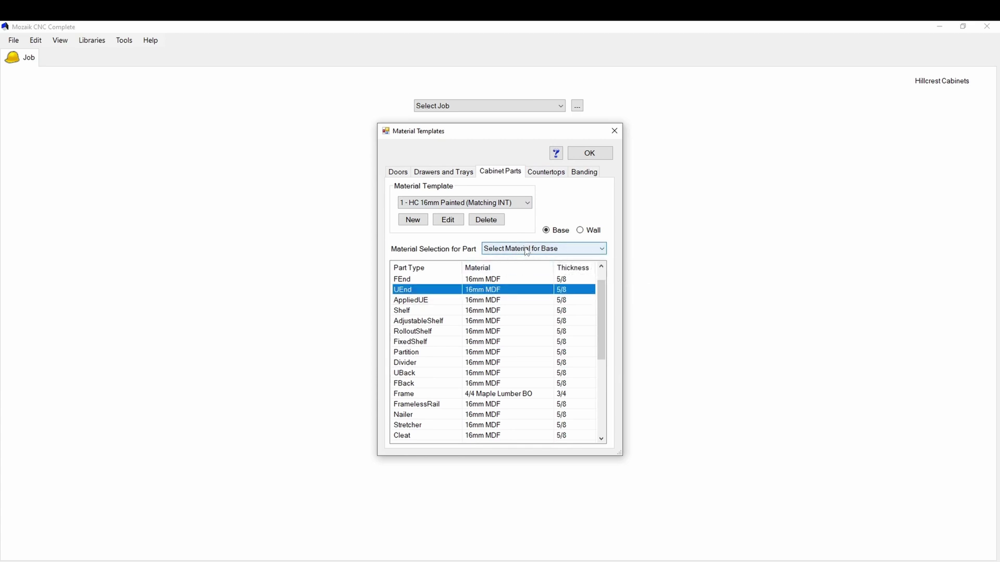
# Check the wall material assignments of the cabinet parts and return to the base assignments.
pyautogui.click(582, 232)
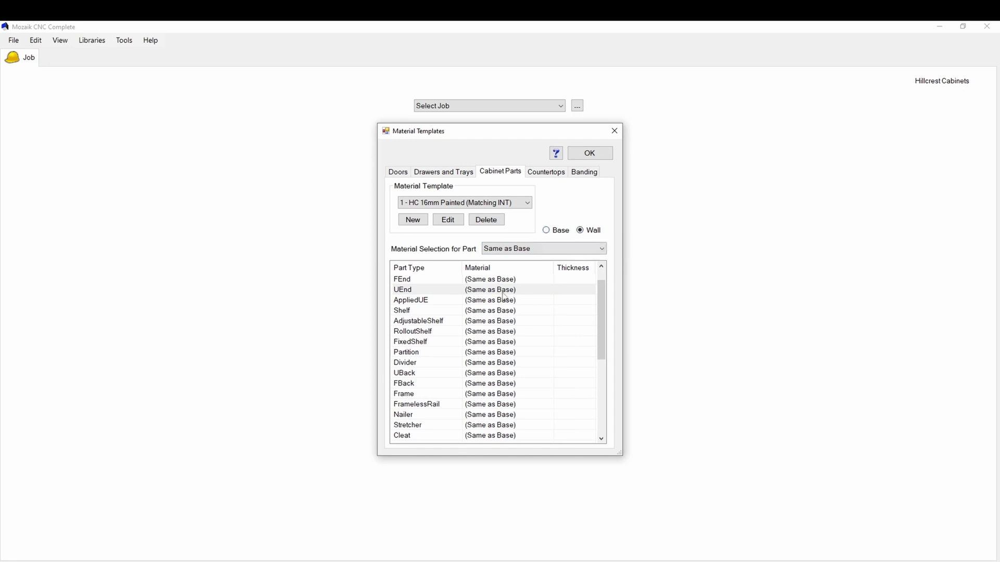
pyautogui.scroll(-5, 504, 298)
pyautogui.scroll(5, 501, 357)
pyautogui.scroll(1, 501, 357)
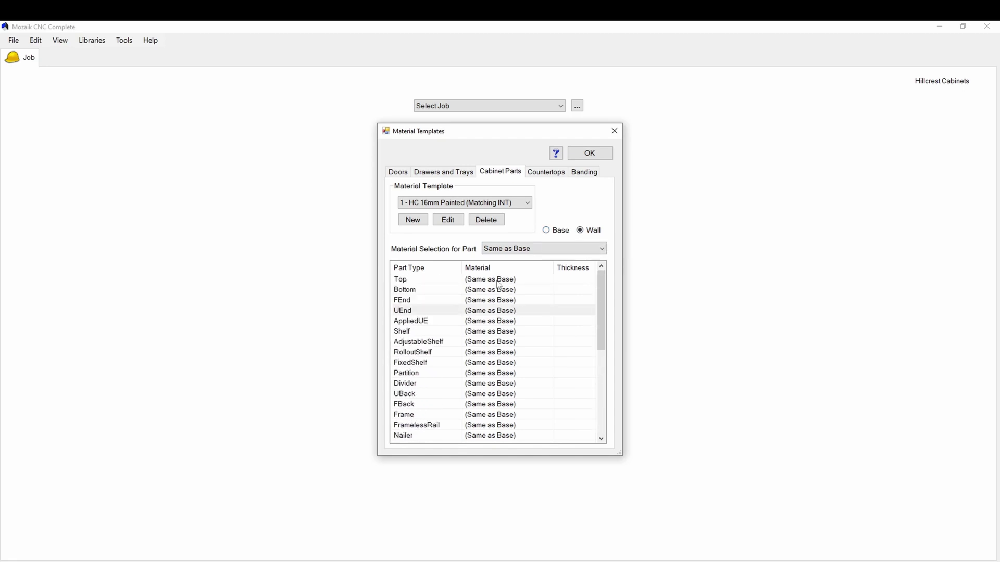
pyautogui.click(546, 230)
# Examine the material of the default countertop template and the materials of the edge band parts in the 0.5mm Cabinets 2mm Doors banding template.
pyautogui.click(547, 173)
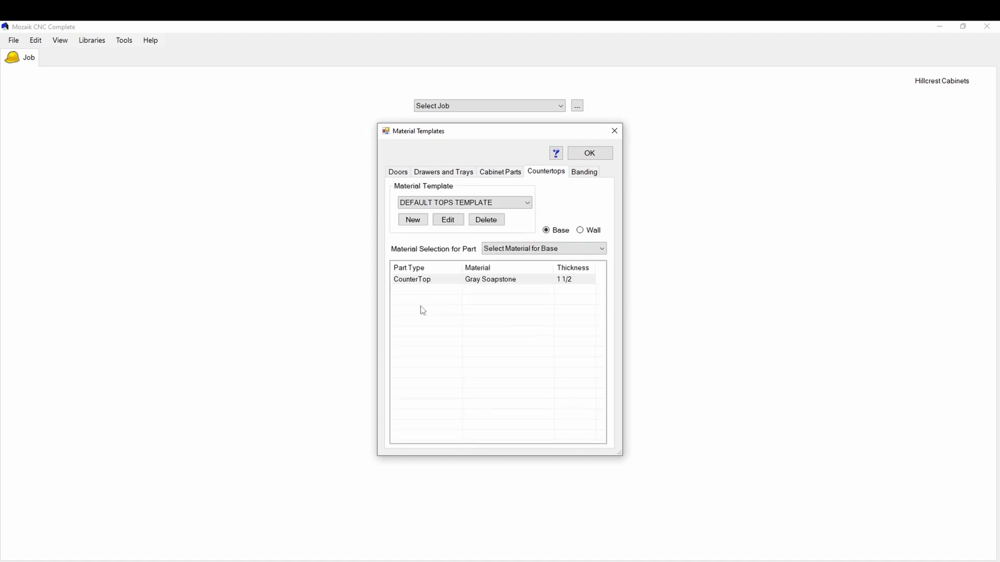
pyautogui.click(507, 281)
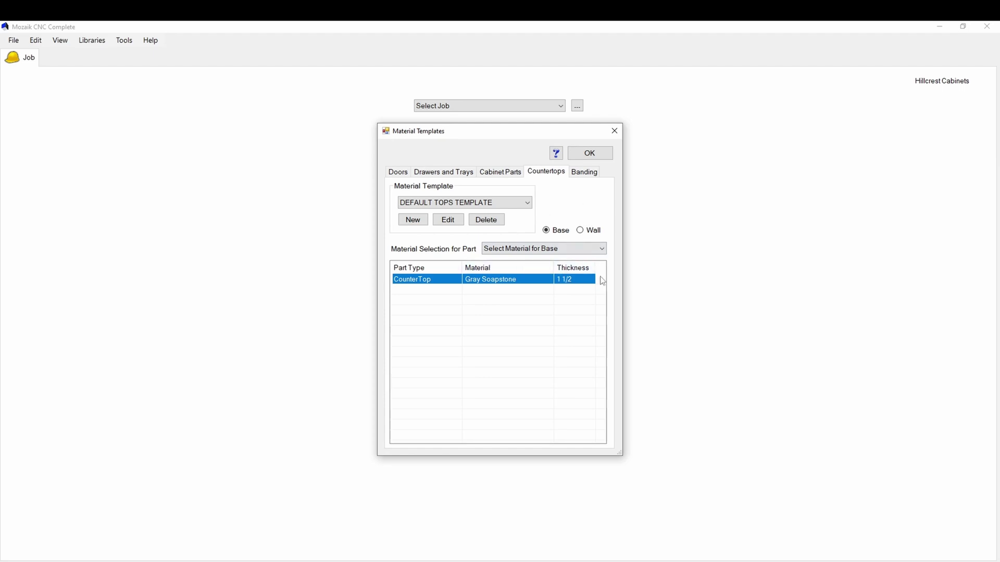
pyautogui.click(582, 175)
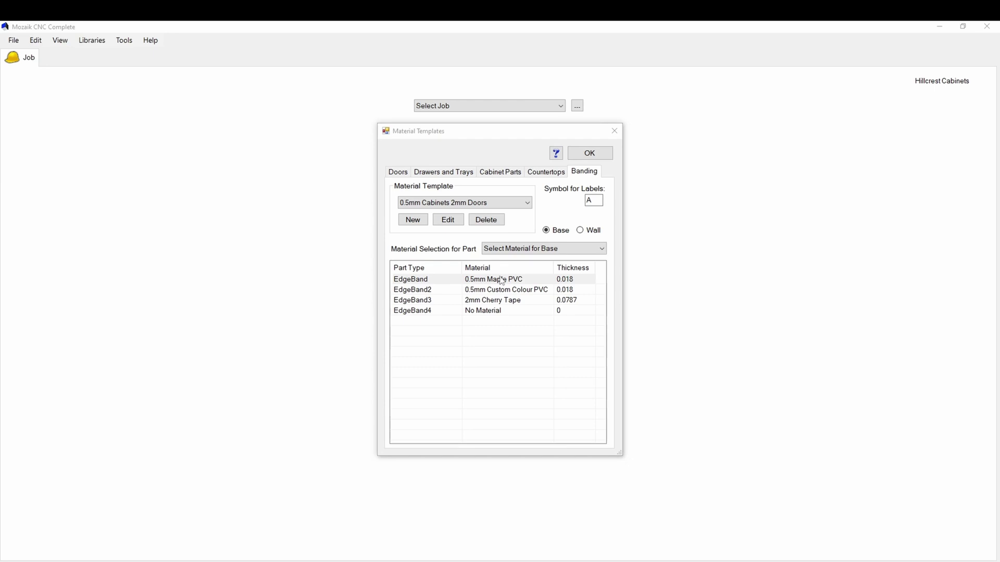
pyautogui.click(475, 293)
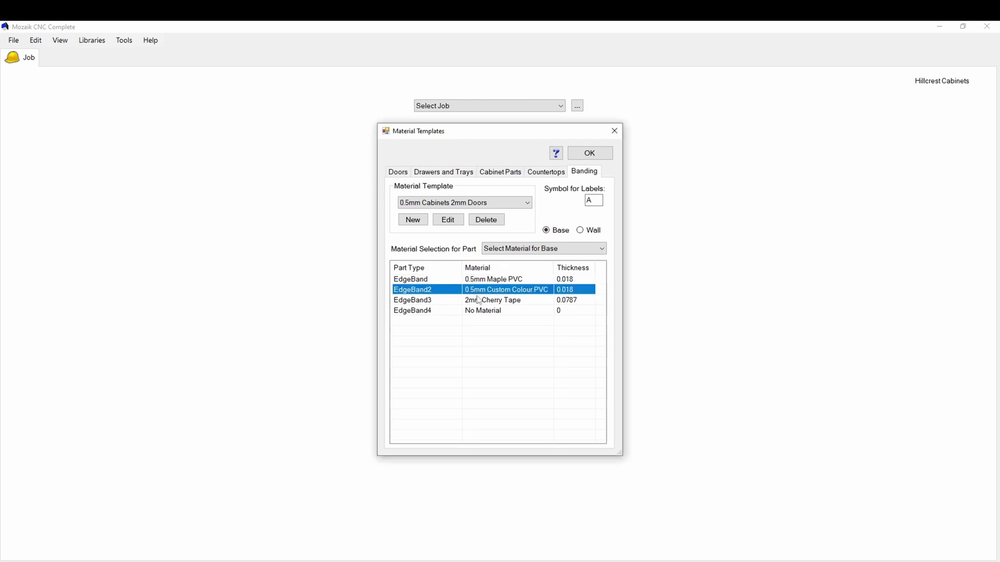
pyautogui.press('Down')
pyautogui.press('Down')
pyautogui.press('Up')
pyautogui.press('Up')
# Check the wall assignments and label symbol of the banding template, return to the base assignments and close the material templates.
pyautogui.click(589, 233)
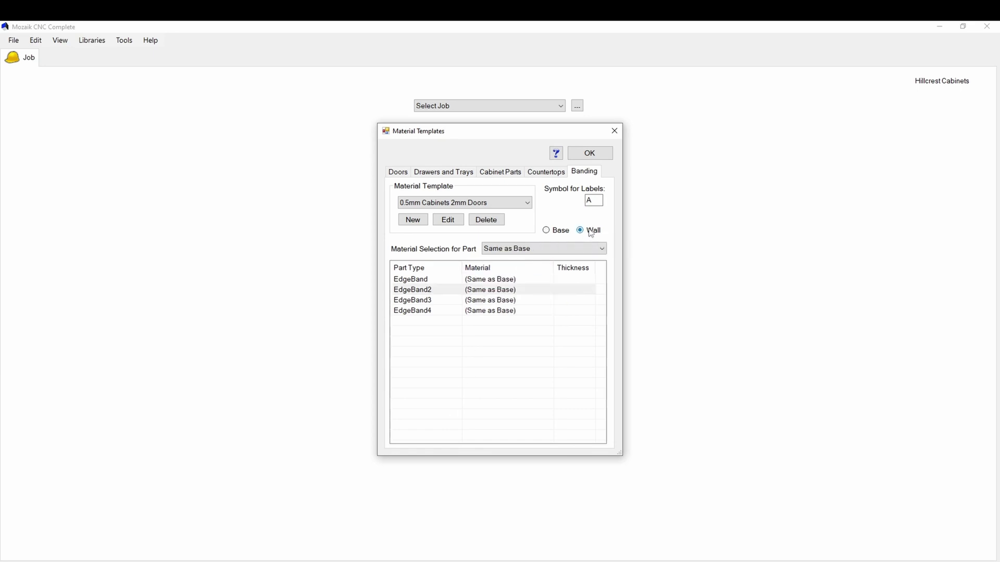
pyautogui.click(556, 235)
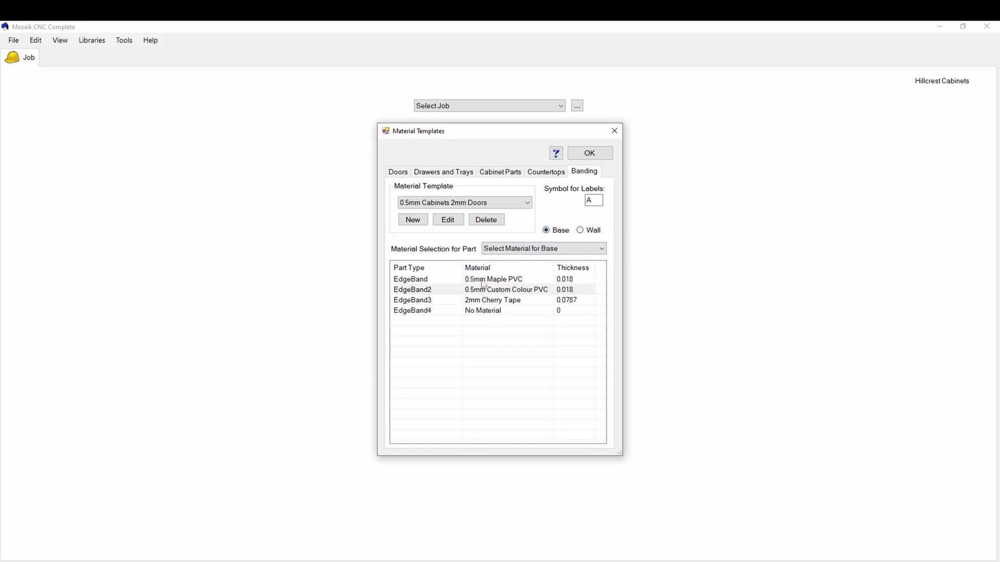
pyautogui.click(596, 201)
pyautogui.click(590, 153)
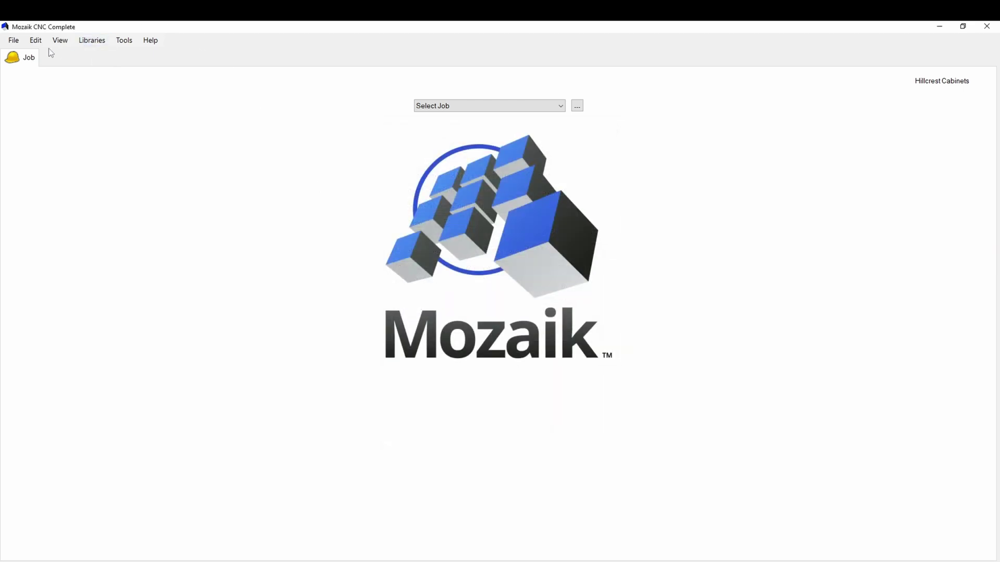
# Create a new job named Test Materials.
pyautogui.click(519, 108)
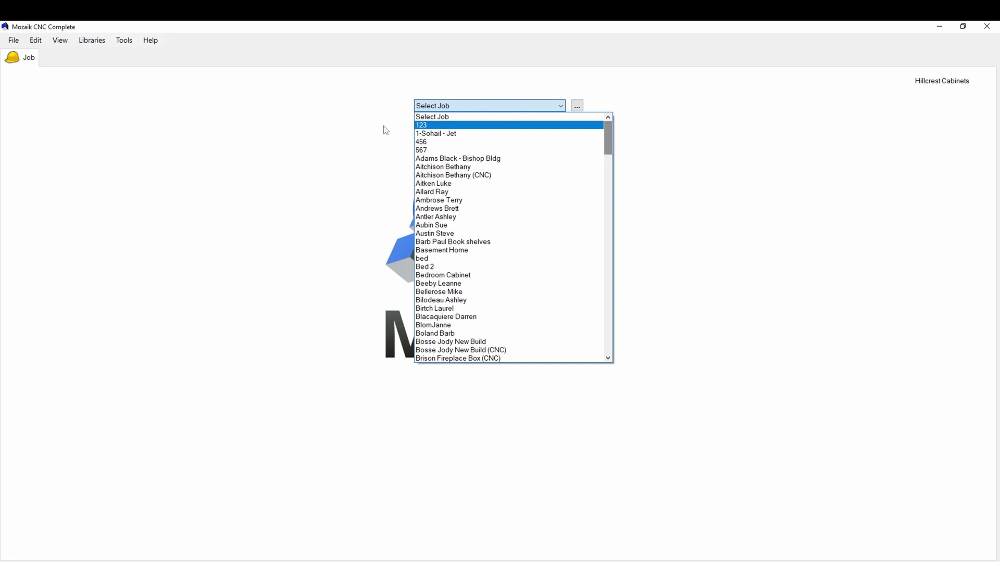
pyautogui.click(341, 114)
pyautogui.click(16, 40)
pyautogui.click(29, 53)
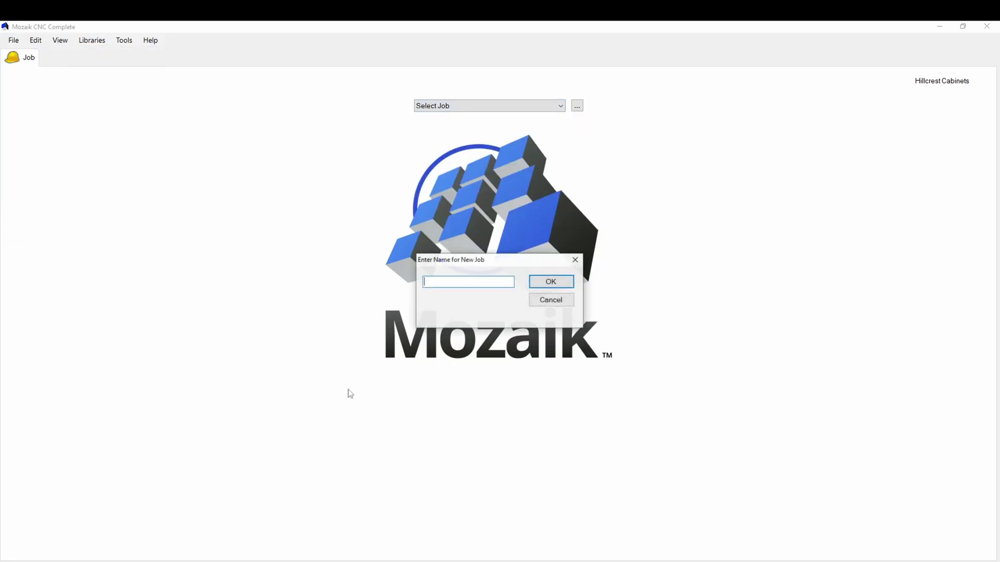
pyautogui.write('Test Materials')
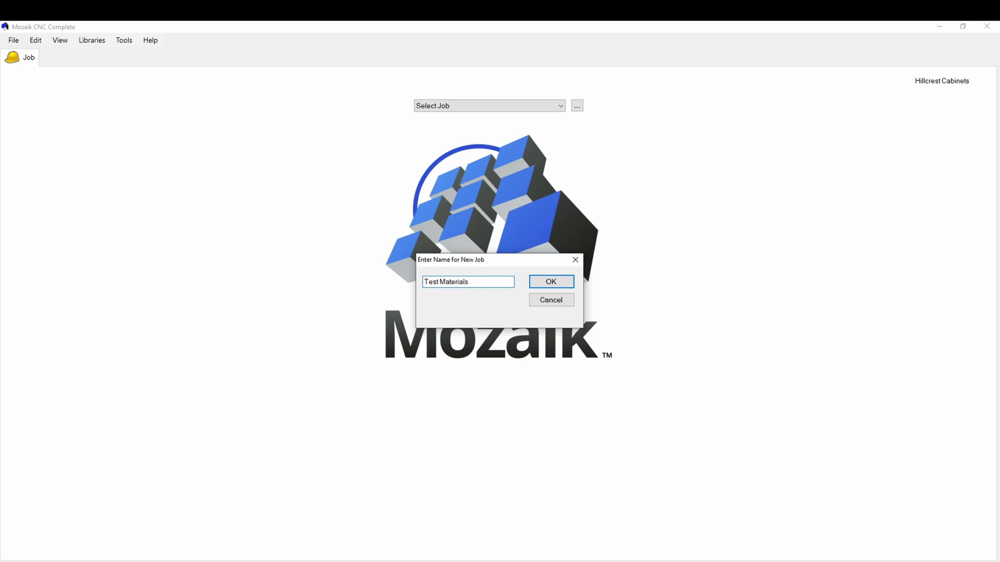
pyautogui.press('Return')
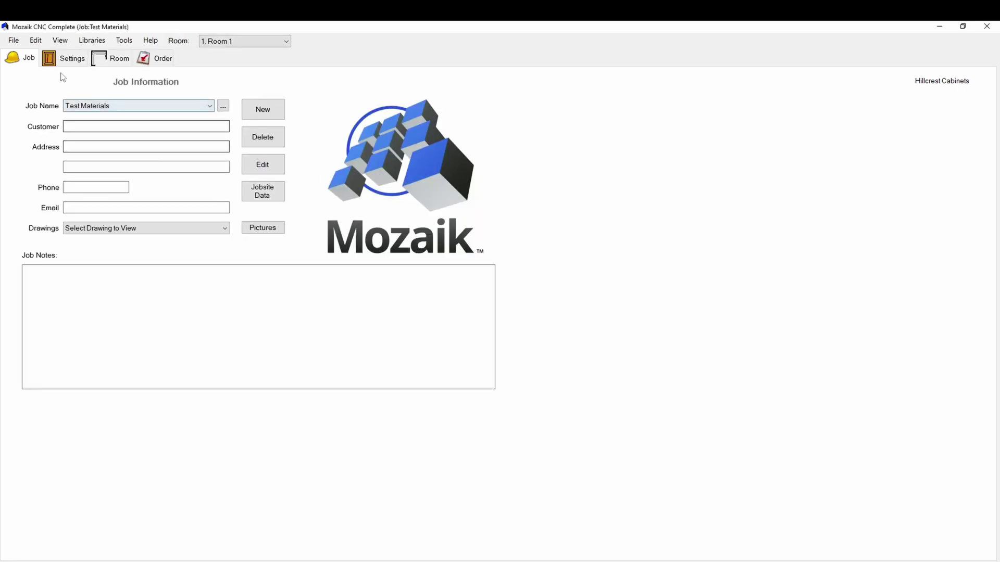
# Open the texture settings of the job and browse the textures available for the base doors without changing the selection.
pyautogui.click(72, 58)
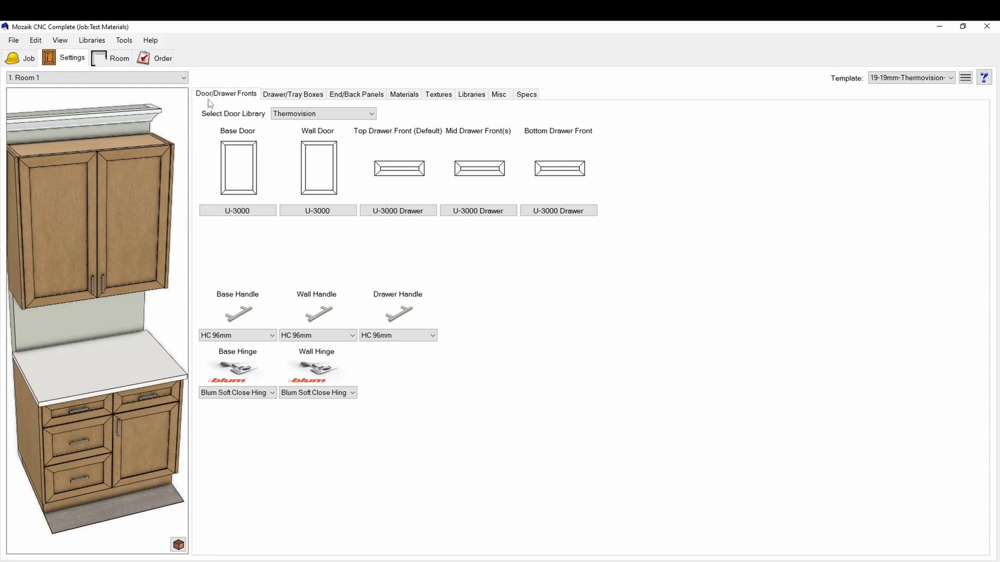
pyautogui.click(442, 96)
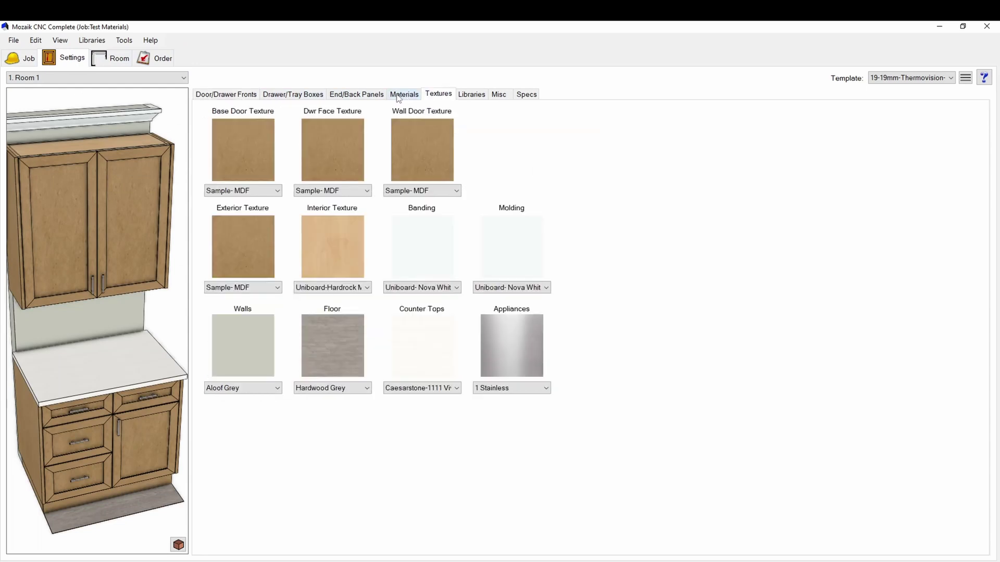
pyautogui.click(258, 192)
pyautogui.scroll(6, 364, 291)
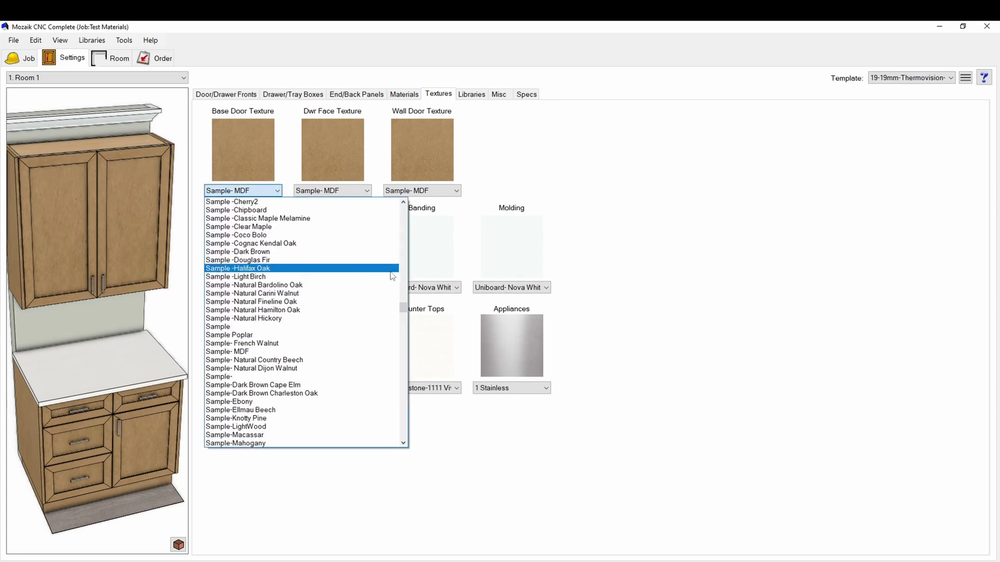
pyautogui.moveTo(402, 308); pyautogui.dragTo(627, 188)
pyautogui.click(378, 236)
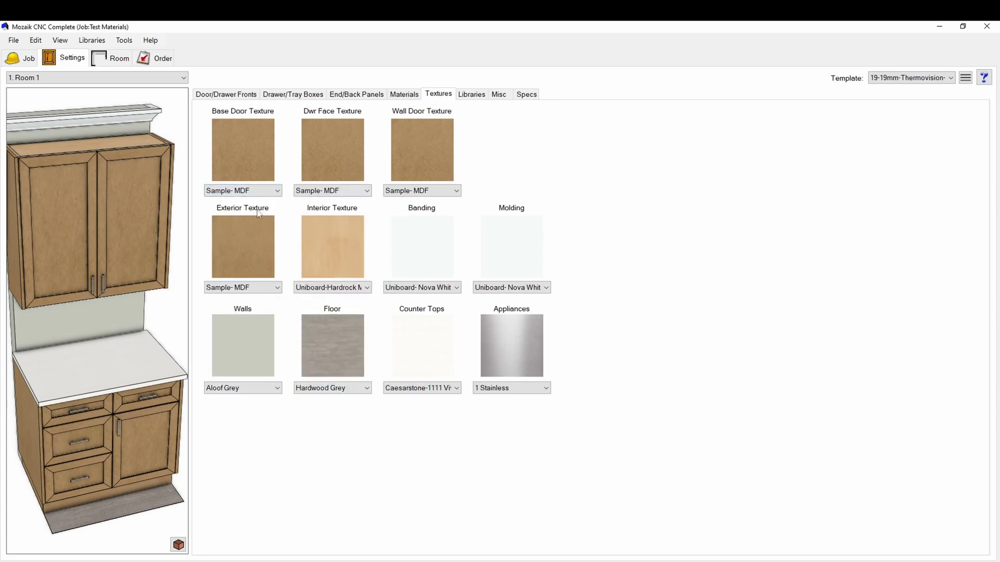
# Review the material template assignments for Room 1 and browse the available door material templates.
pyautogui.click(405, 96)
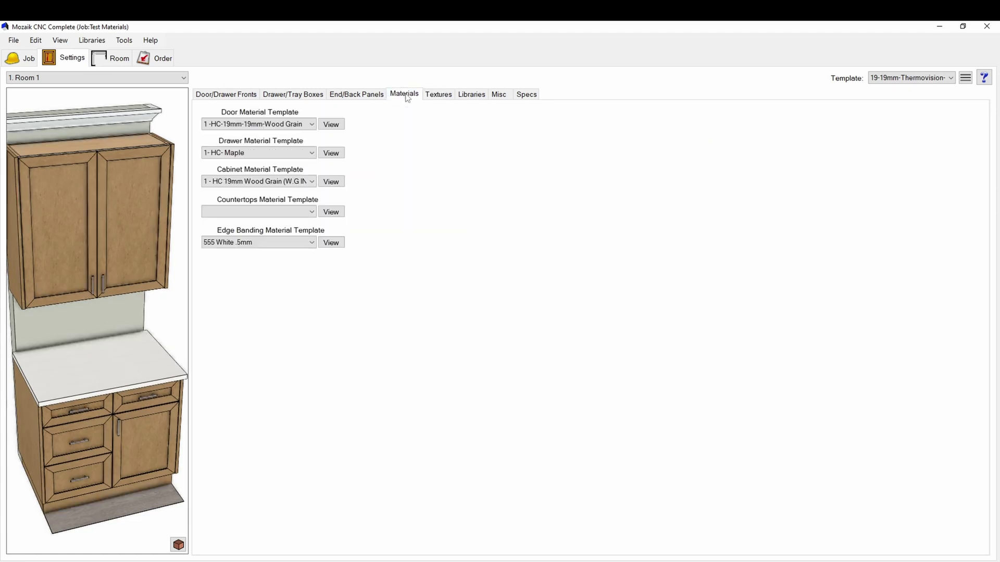
pyautogui.click(312, 124)
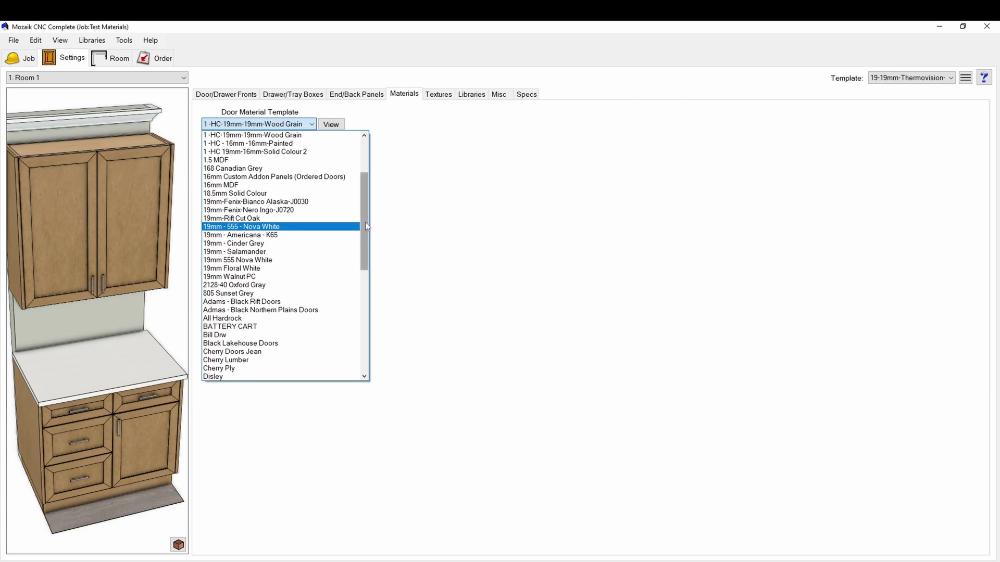
pyautogui.click(304, 125)
pyautogui.click(238, 152)
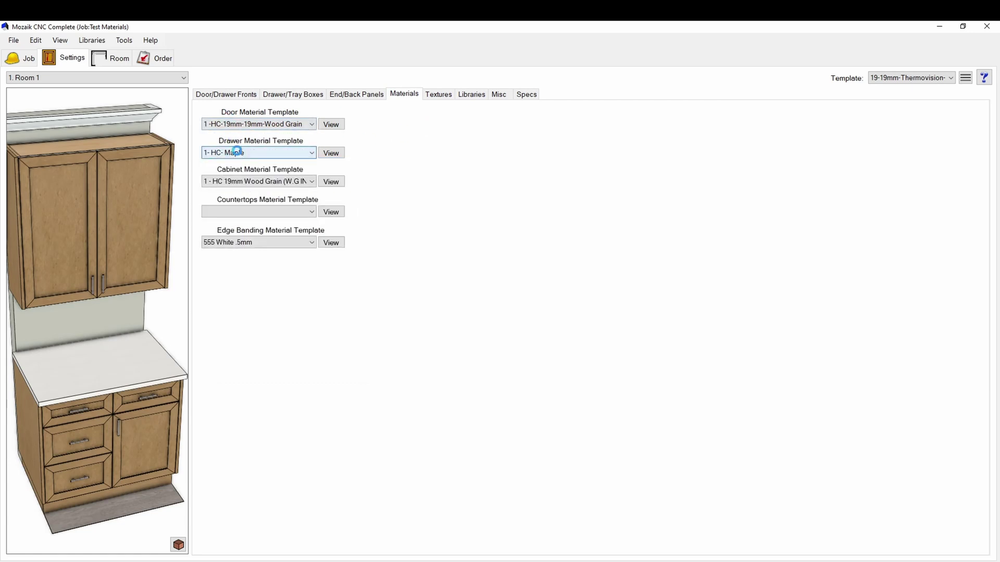
pyautogui.click(269, 210)
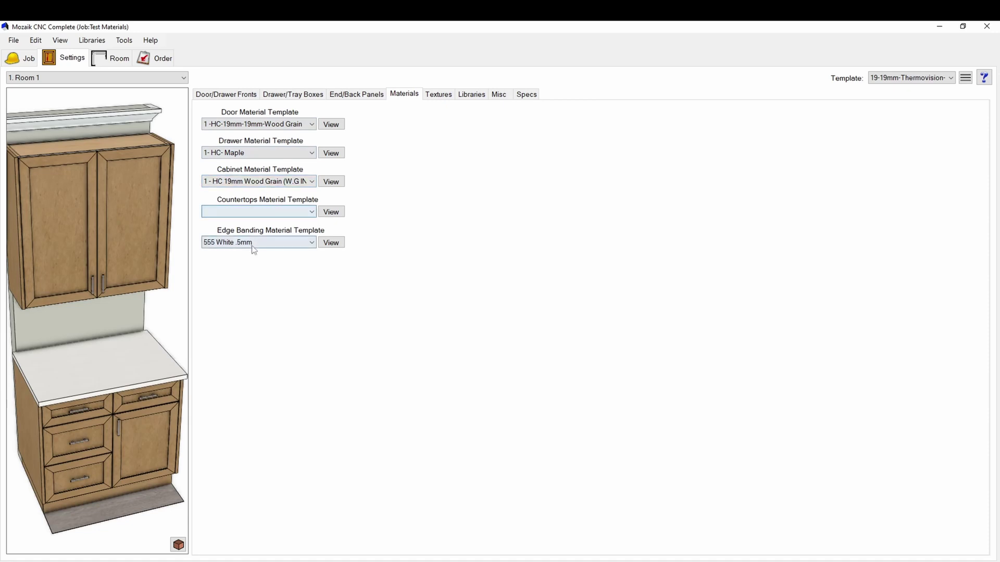
# Set the room's door material template to Material Test for Doors.
pyautogui.click(255, 123)
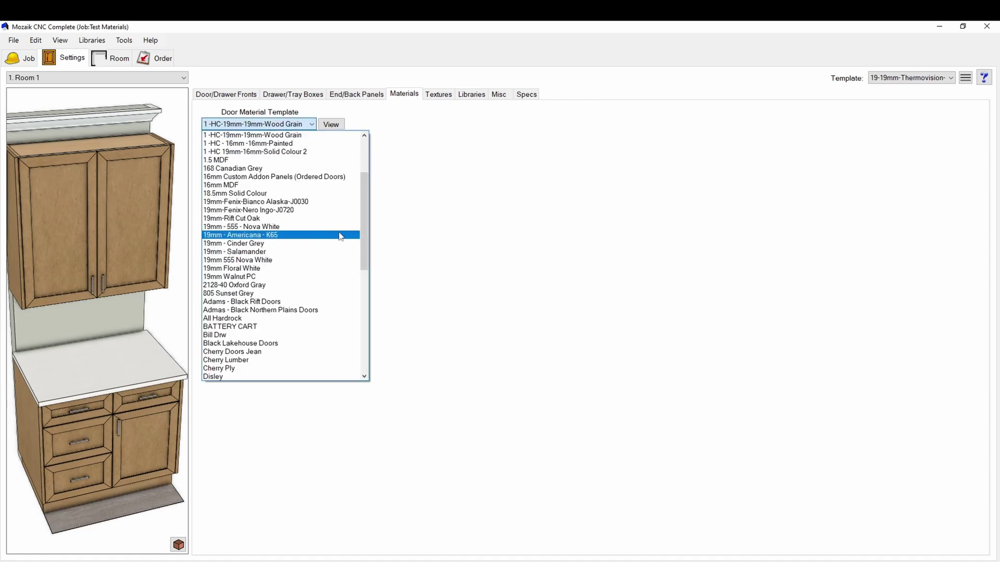
pyautogui.moveTo(363, 225); pyautogui.dragTo(363, 339)
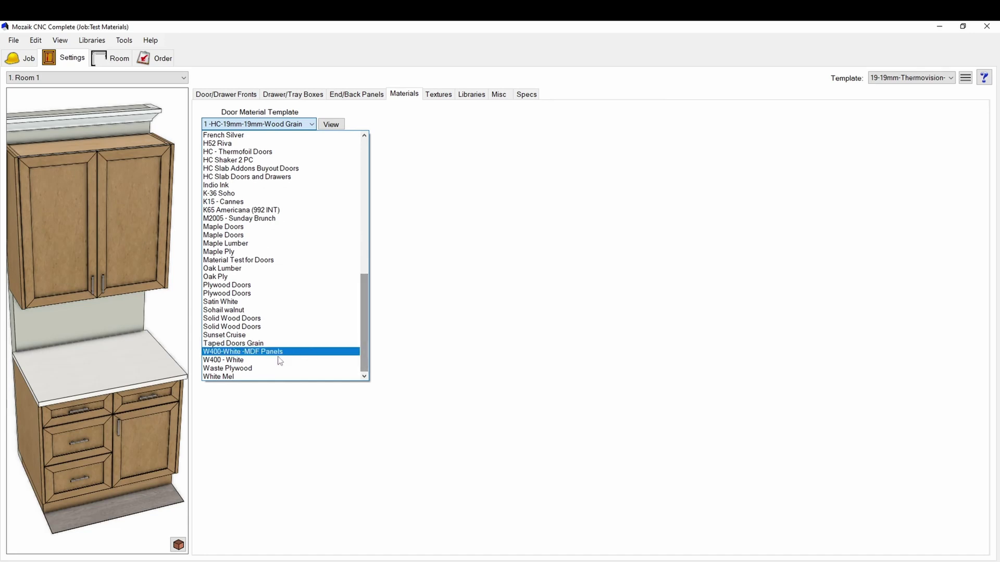
pyautogui.click(245, 260)
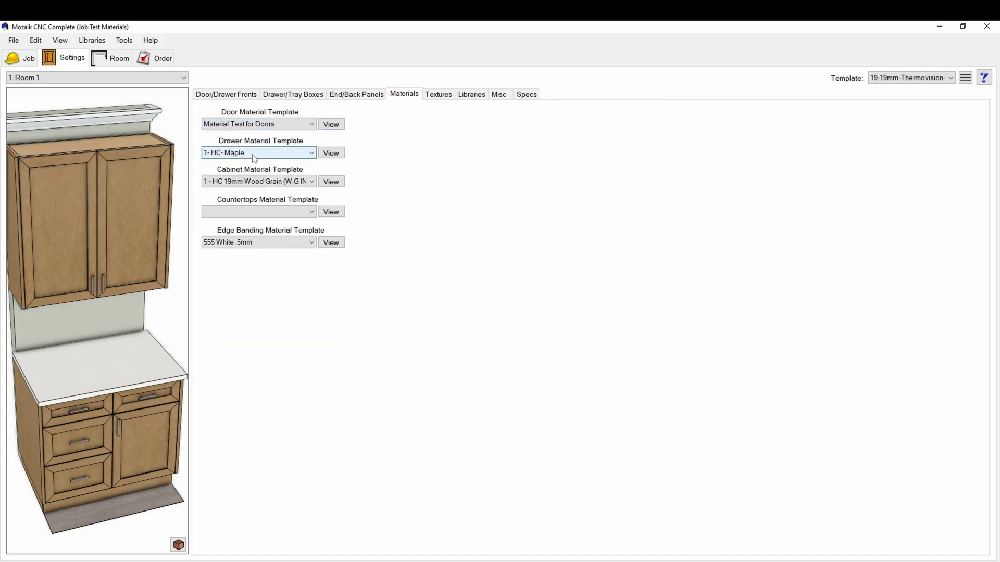
# Set the room's drawer material template to HC White Dwrs.
pyautogui.click(301, 155)
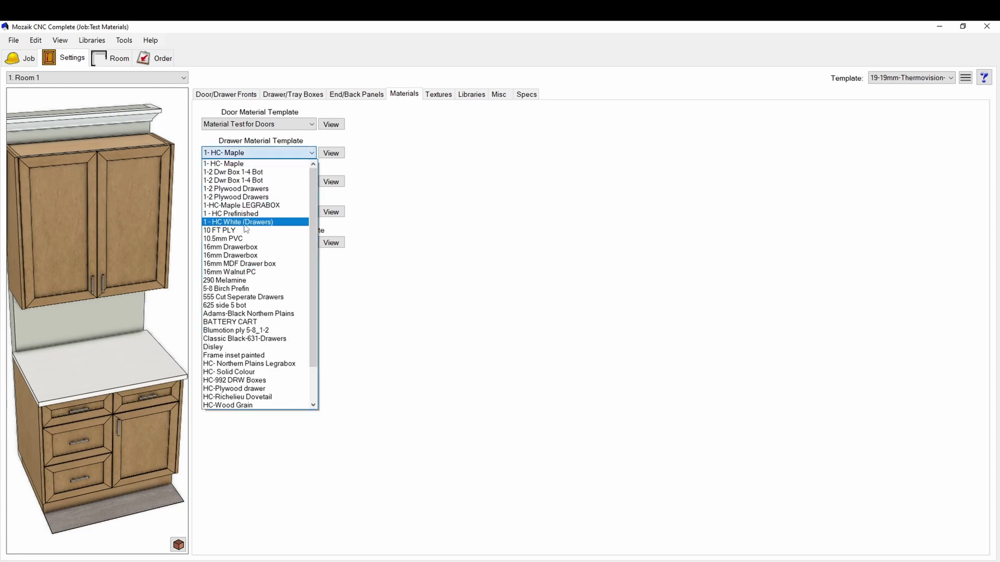
pyautogui.scroll(-2, 237, 177)
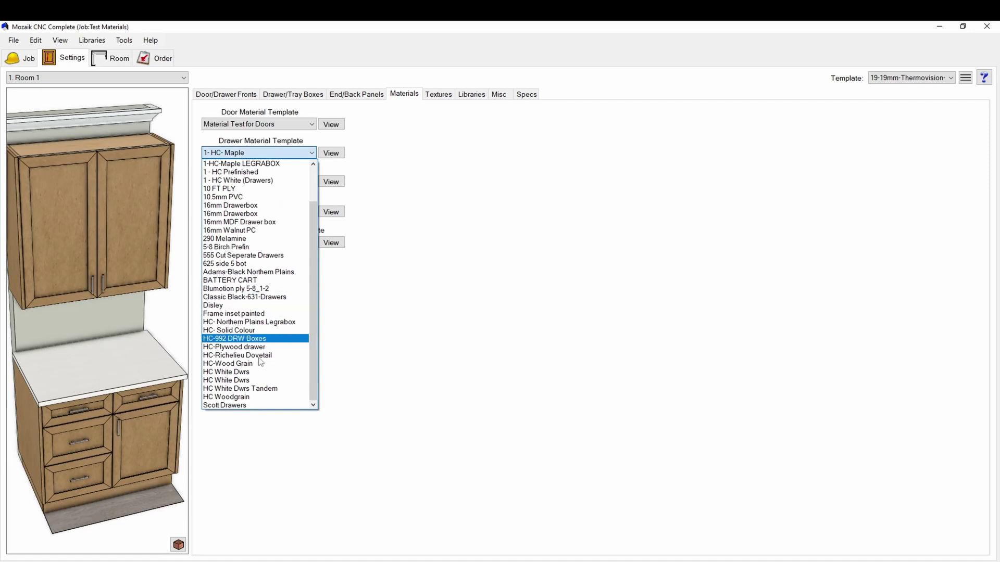
pyautogui.click(252, 380)
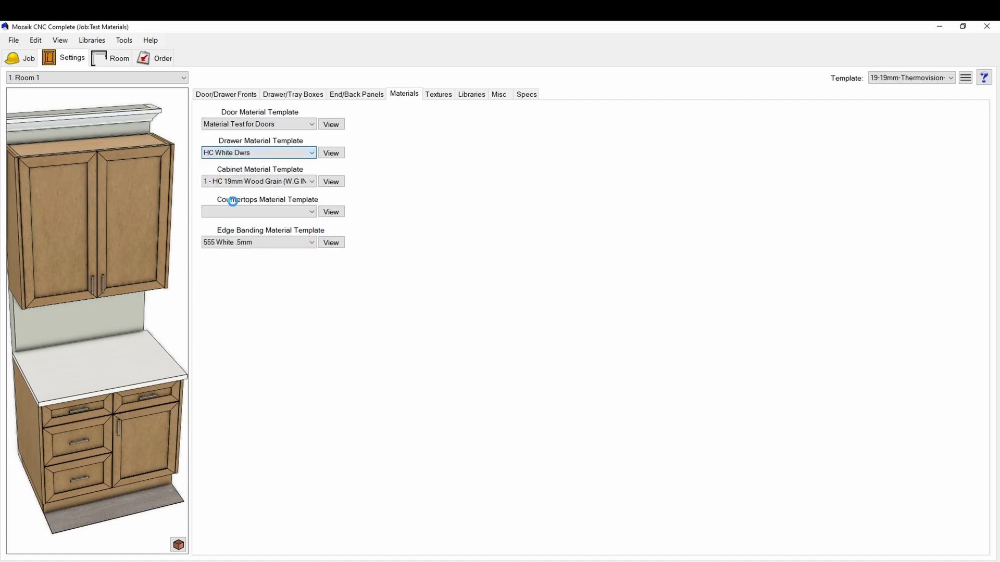
# Set the room's cabinet material template to 1 - HC 19mm Painted (White INT).
pyautogui.click(253, 182)
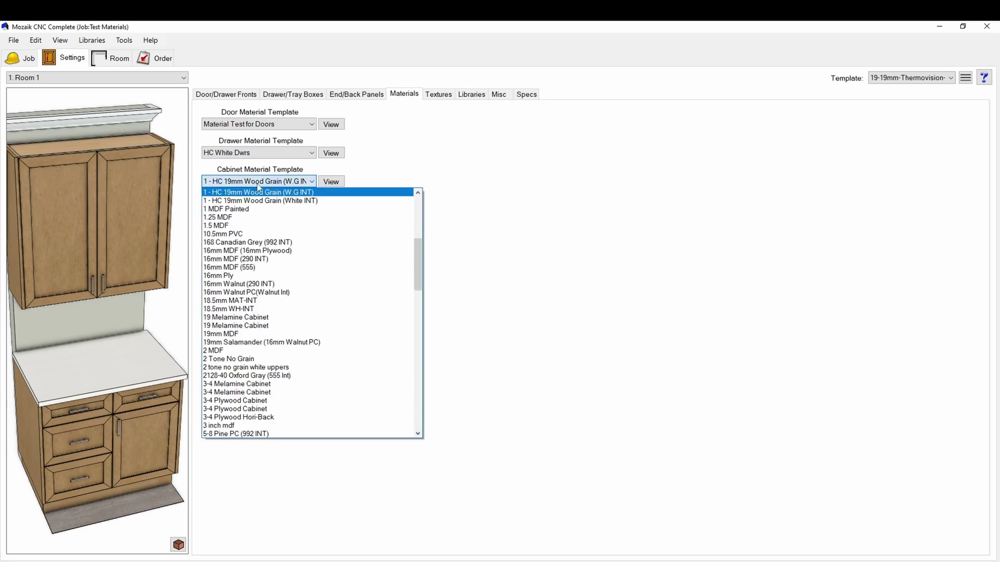
pyautogui.scroll(3, 267, 206)
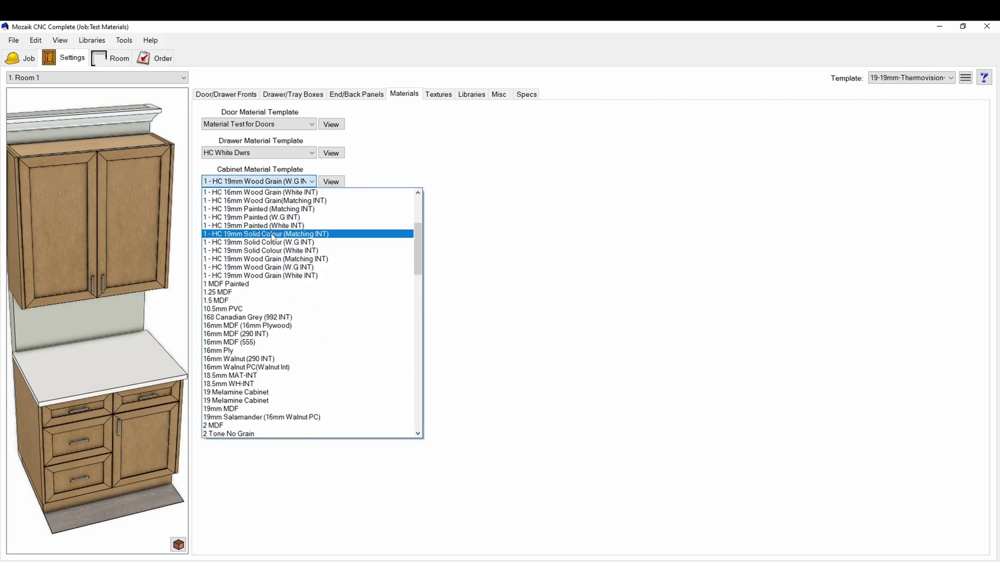
pyautogui.click(268, 226)
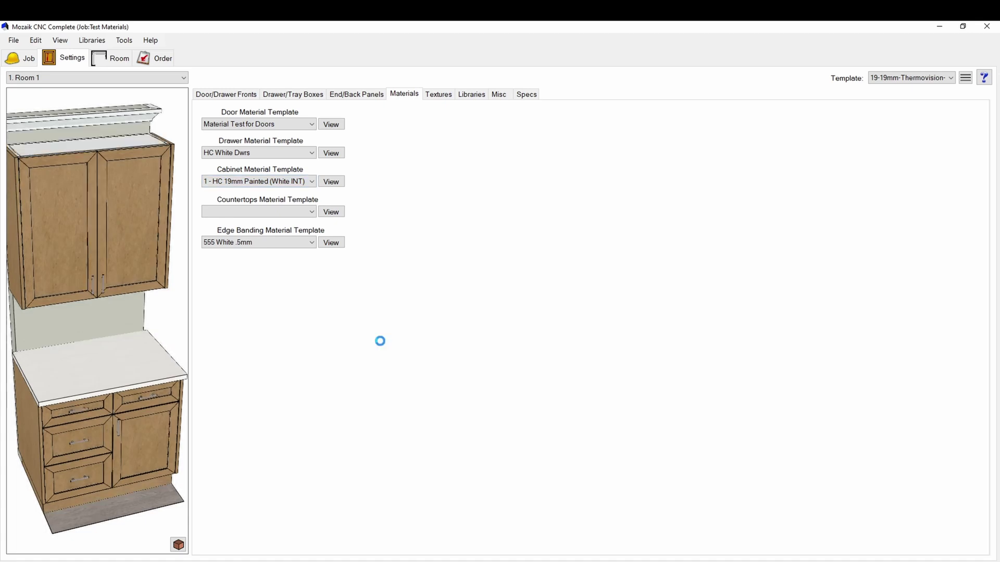
# Inspect the cabinet preview and set the room's edge banding material template to 1mm Doors .5mm case.
pyautogui.moveTo(104, 205); pyautogui.dragTo(91, 242)
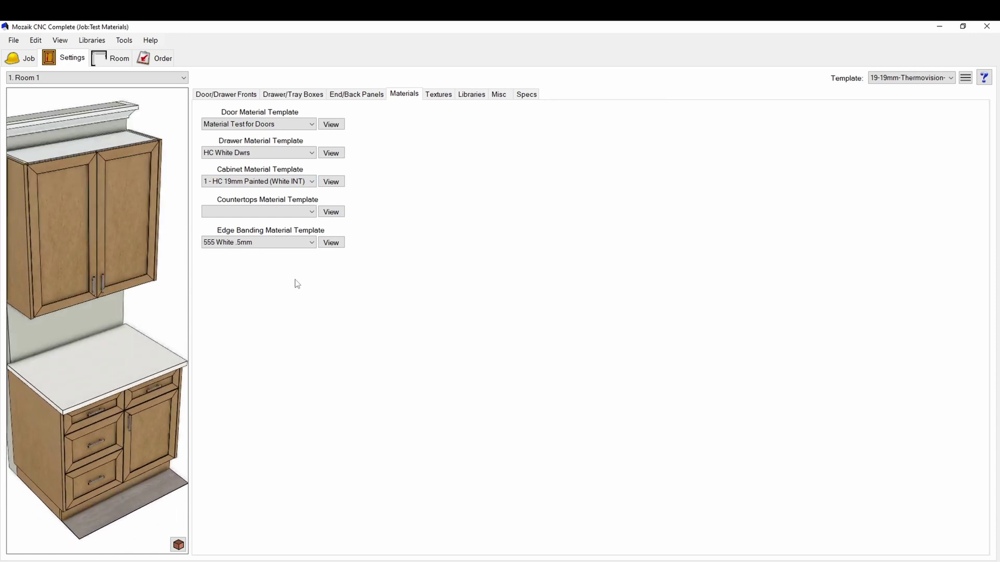
pyautogui.click(287, 243)
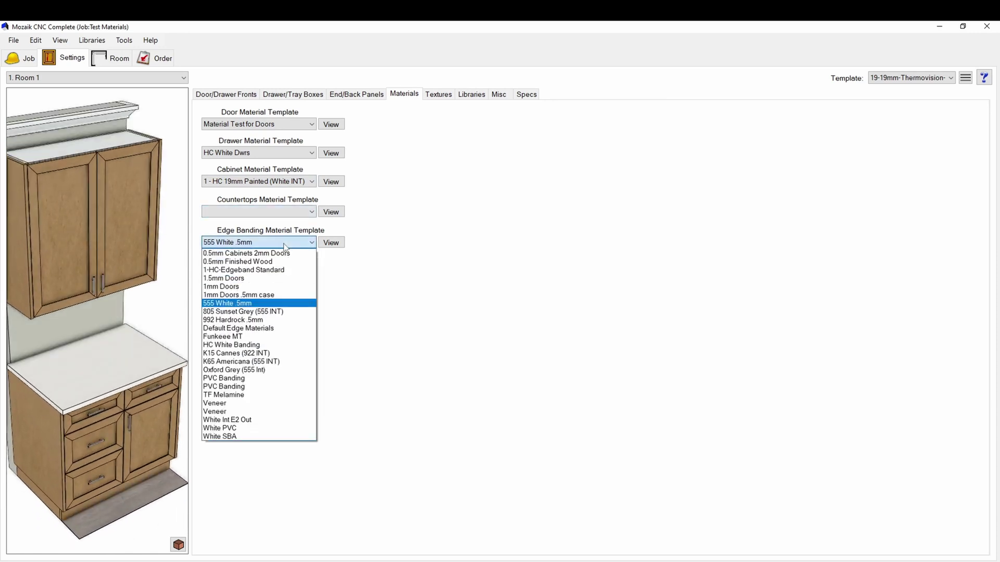
pyautogui.click(235, 295)
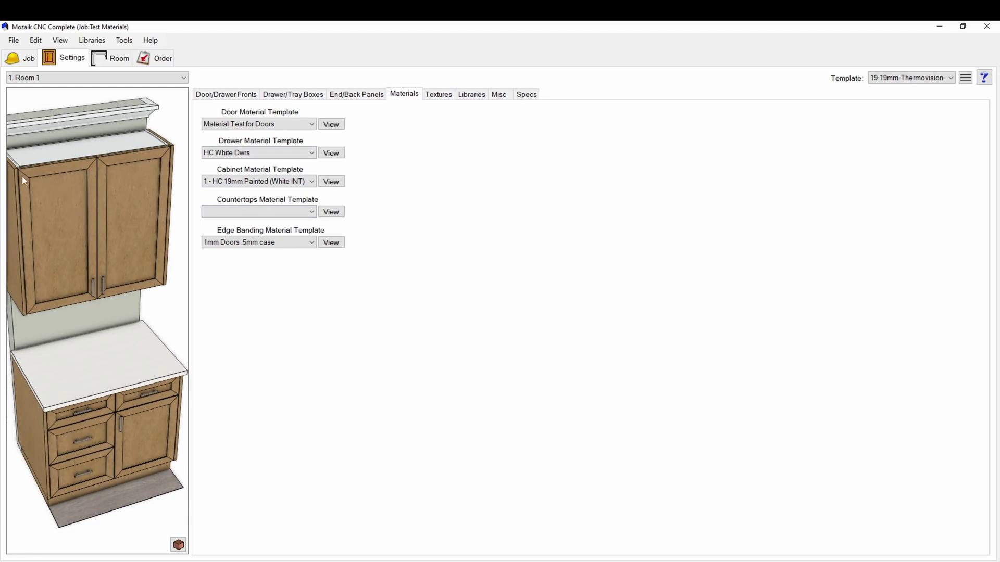
# Open the room's texture settings and look through the available base door textures.
pyautogui.click(439, 95)
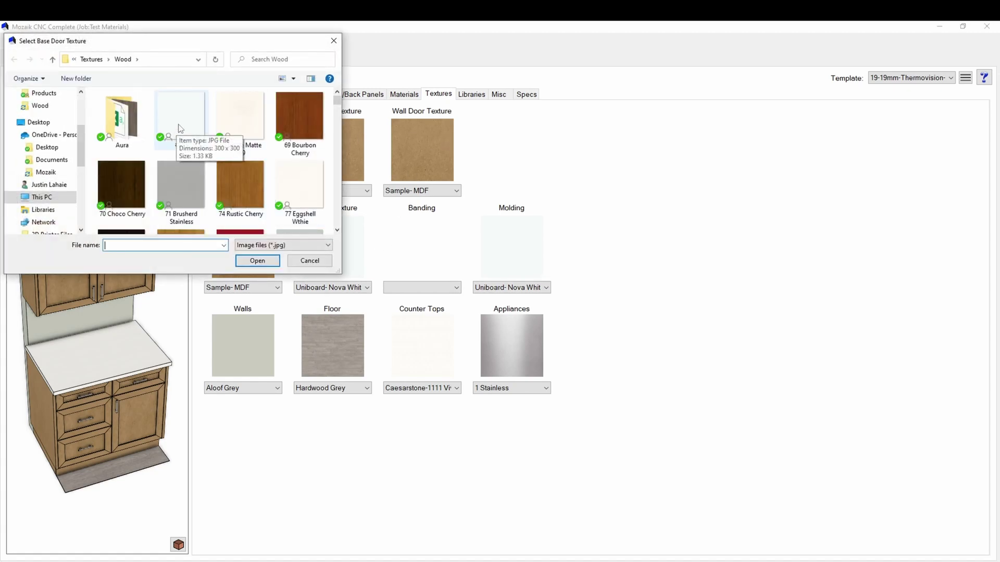
pyautogui.click(334, 40)
pyautogui.click(276, 191)
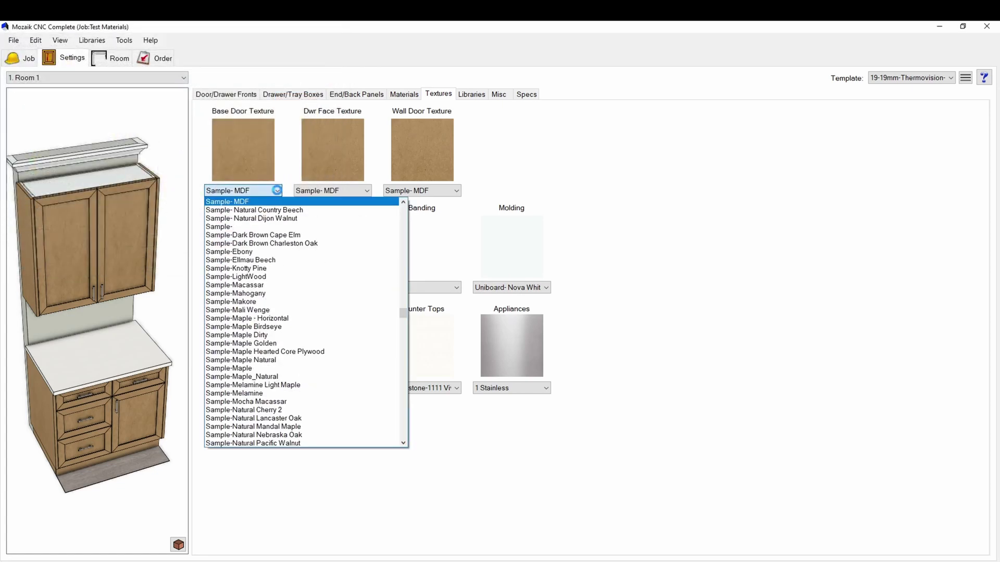
pyautogui.click(685, 190)
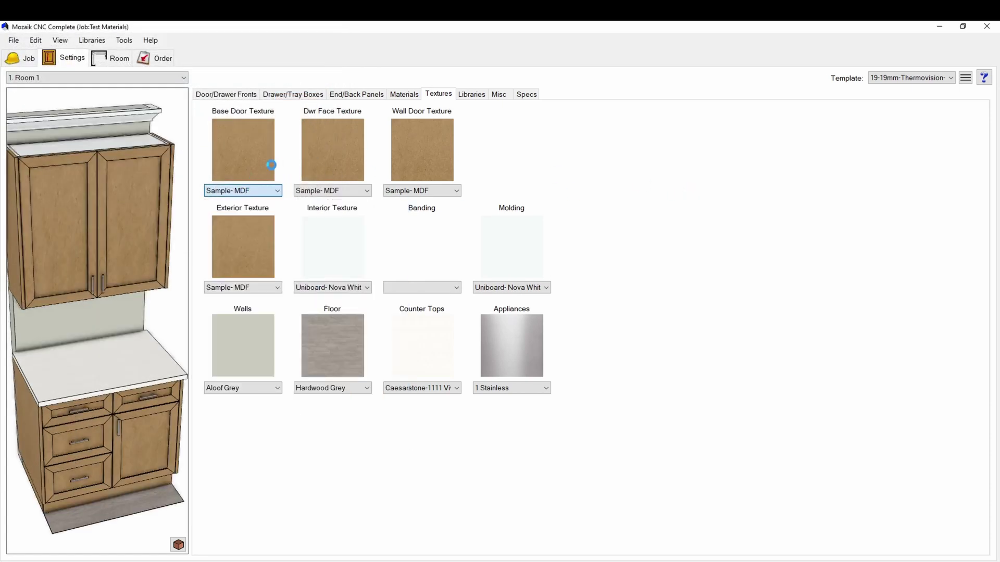
# Set the base door texture to 71 Brusherd Stainless, copying its file name for reuse.
pyautogui.click(241, 148)
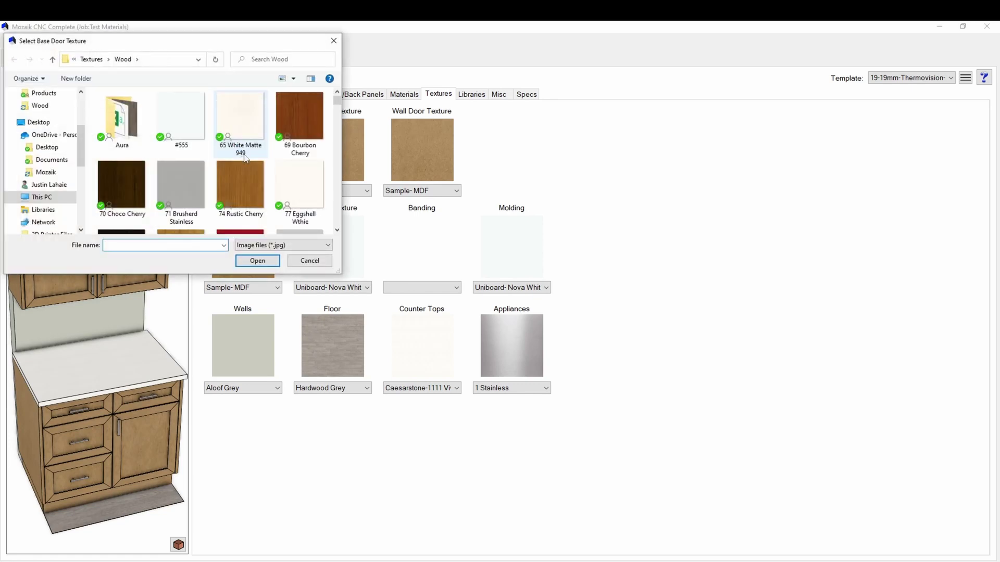
pyautogui.click(180, 197)
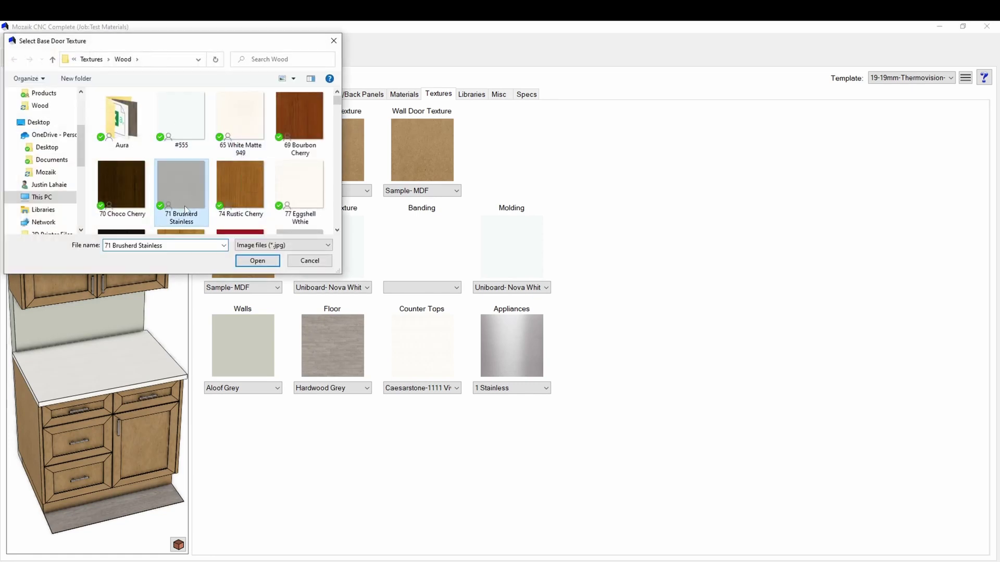
pyautogui.click(180, 246)
pyautogui.hotkey('ctrl', 'c')
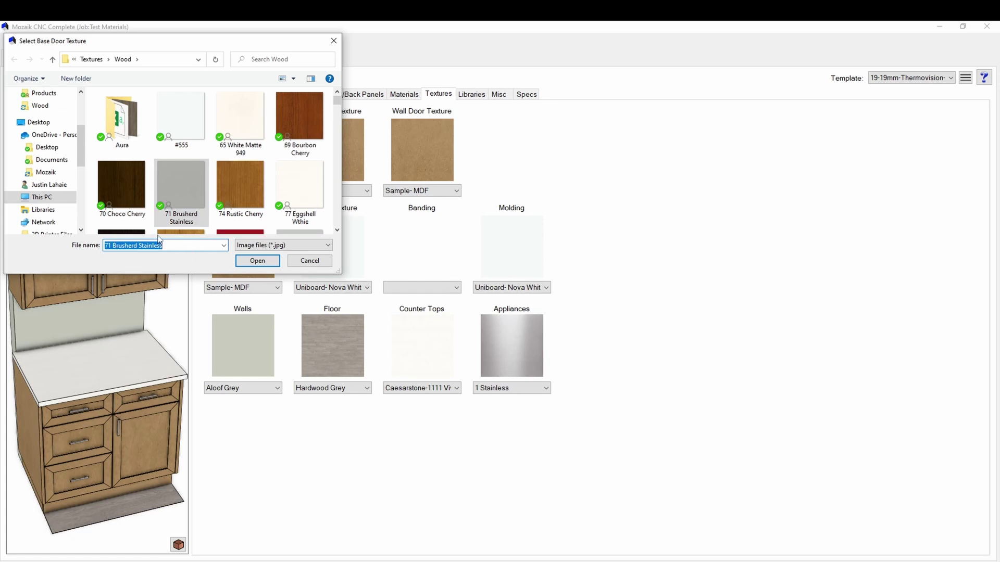
pyautogui.click(261, 265)
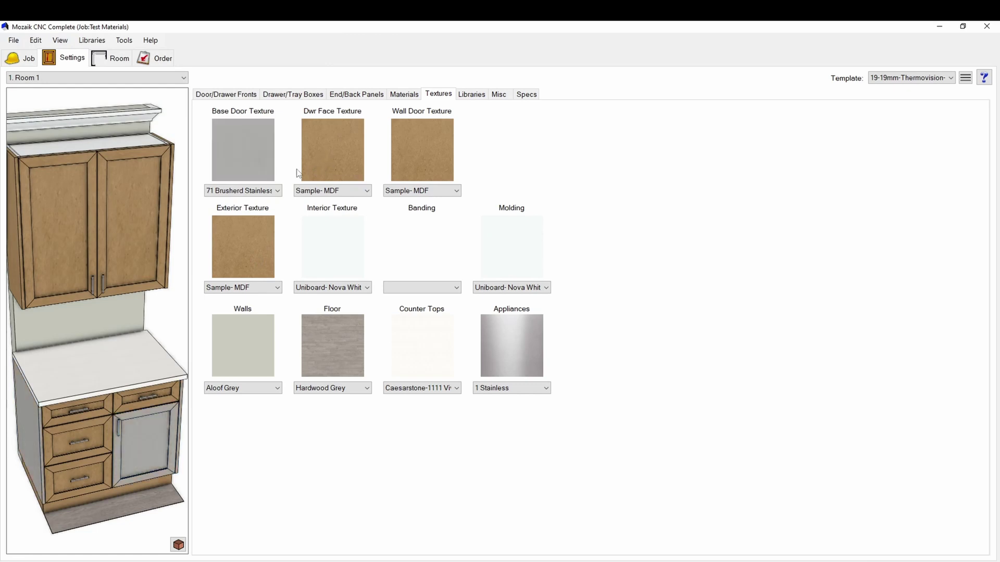
# Set the drawer face and wall door textures to 71 Brusherd Stainless using the copied file name.
pyautogui.click(333, 152)
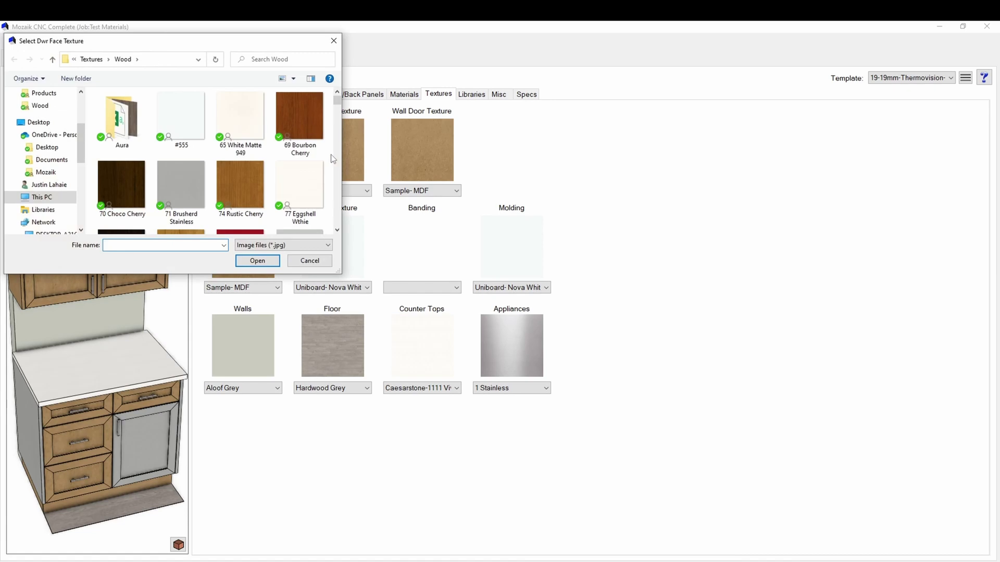
pyautogui.hotkey('ctrl', 'v')
pyautogui.press('Return')
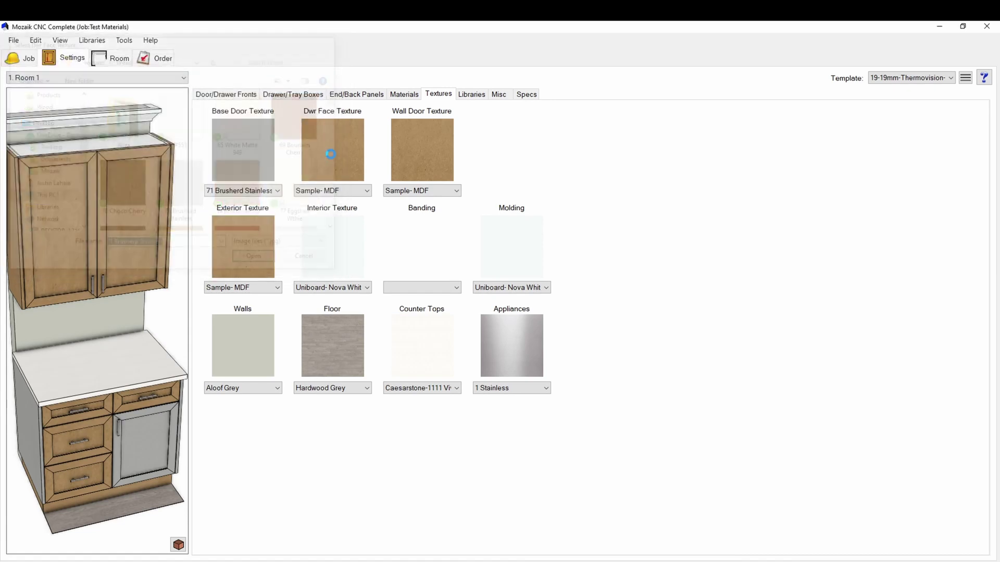
pyautogui.click(446, 169)
pyautogui.press('Return')
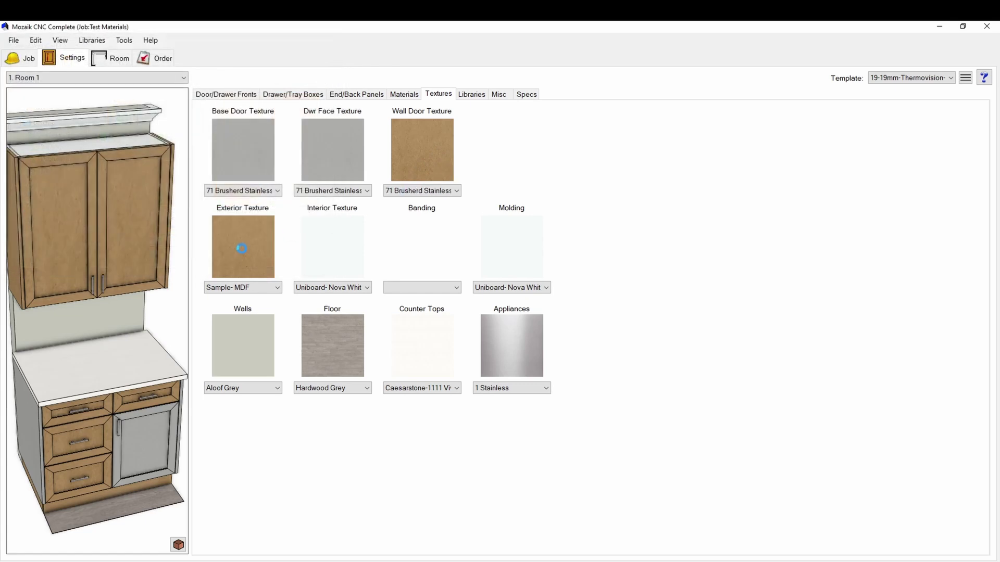
# Set the exterior texture to 71 Brusherd Stainless and check the cabinet preview.
pyautogui.click(241, 239)
pyautogui.press('Return')
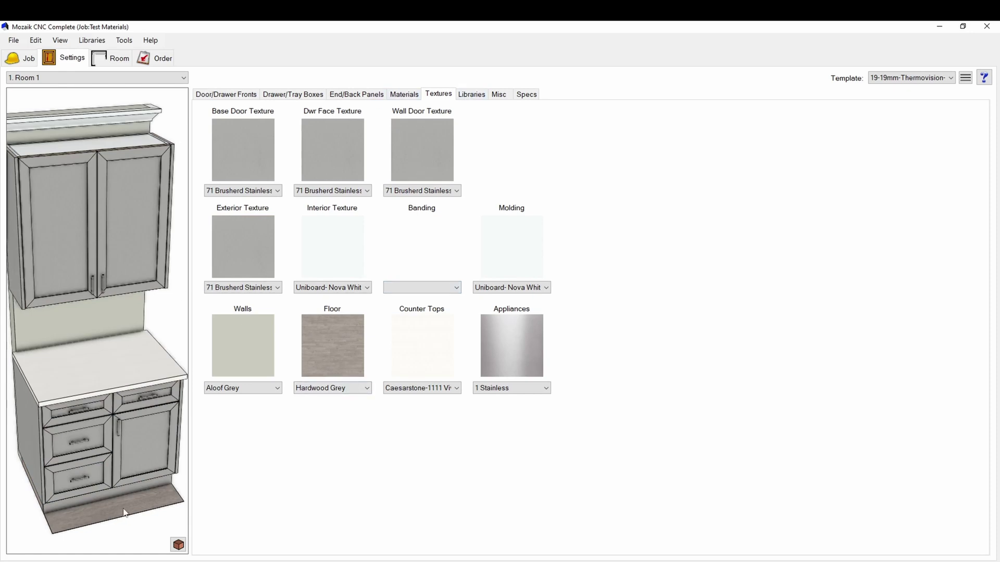
pyautogui.moveTo(151, 264); pyautogui.dragTo(123, 258)
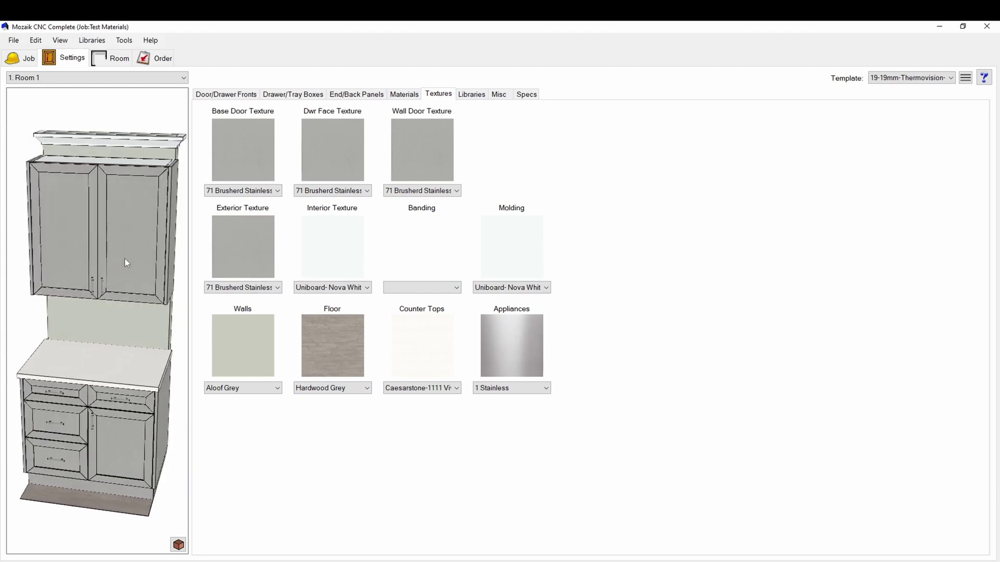
# Create a quick room for Room 1 with the typical single-wall layout.
pyautogui.click(111, 57)
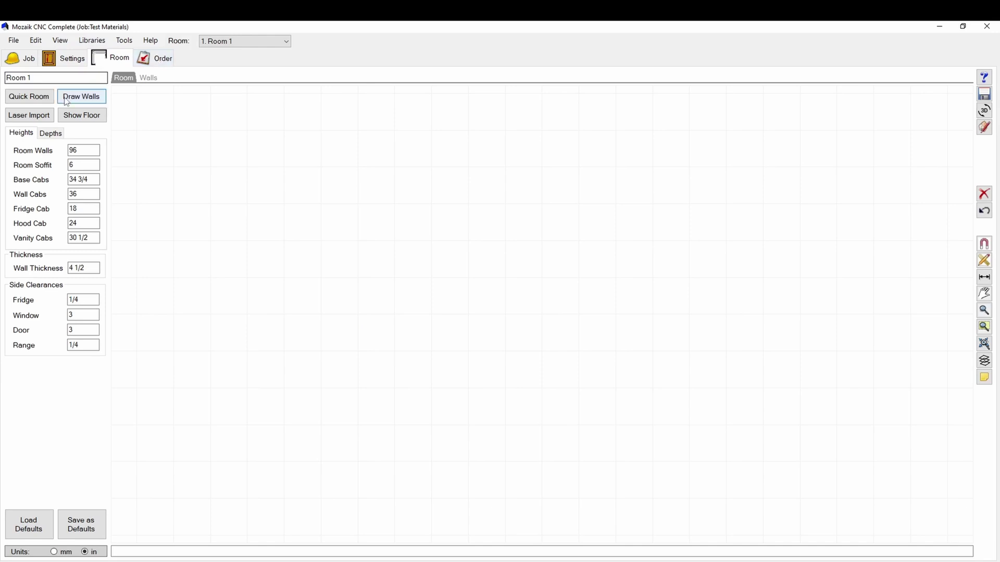
pyautogui.click(28, 97)
pyautogui.click(26, 187)
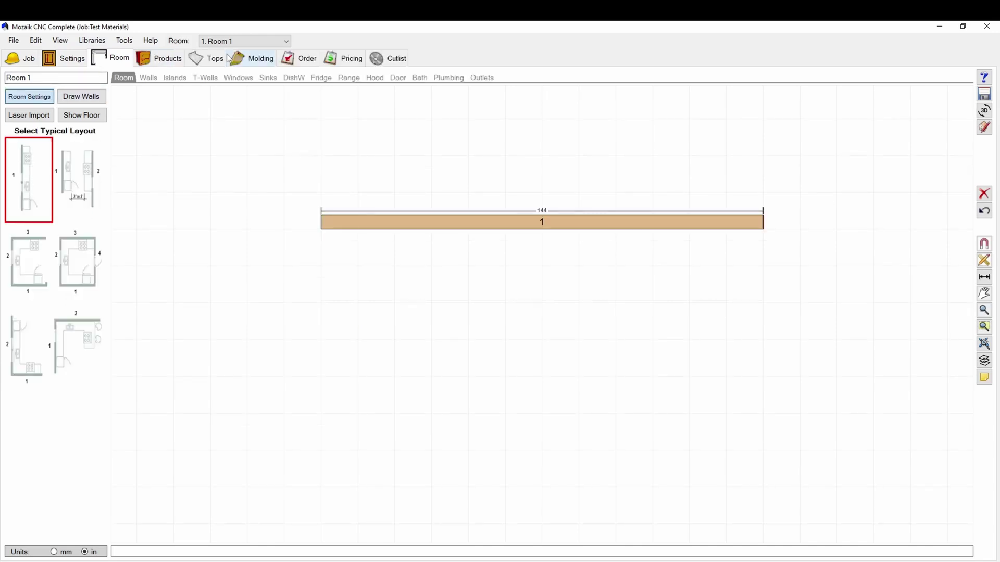
# Place a 2DR base cabinet on wall 1, about 18 inches from the wall's left end.
pyautogui.click(159, 58)
pyautogui.click(39, 243)
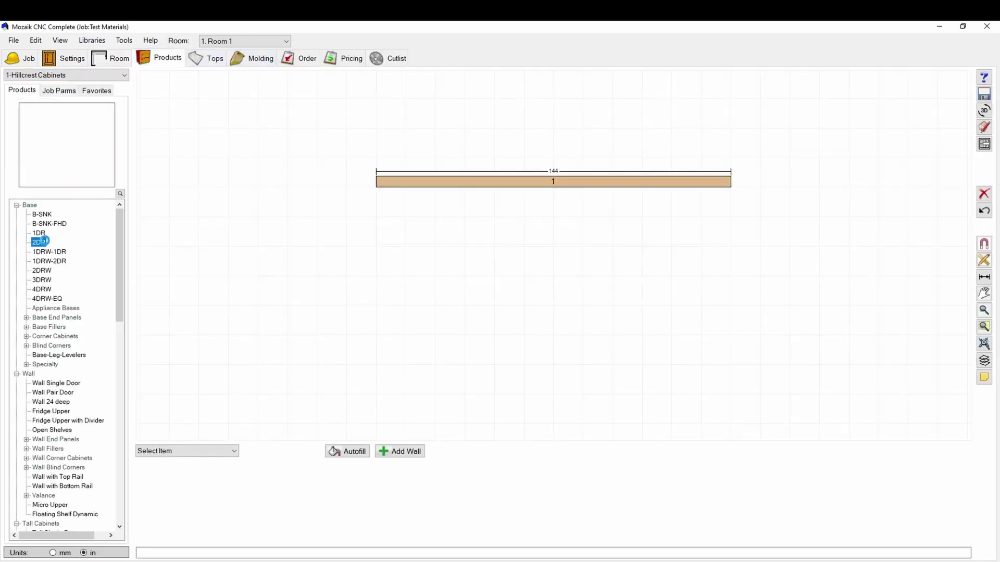
pyautogui.moveTo(39, 242); pyautogui.dragTo(412, 208)
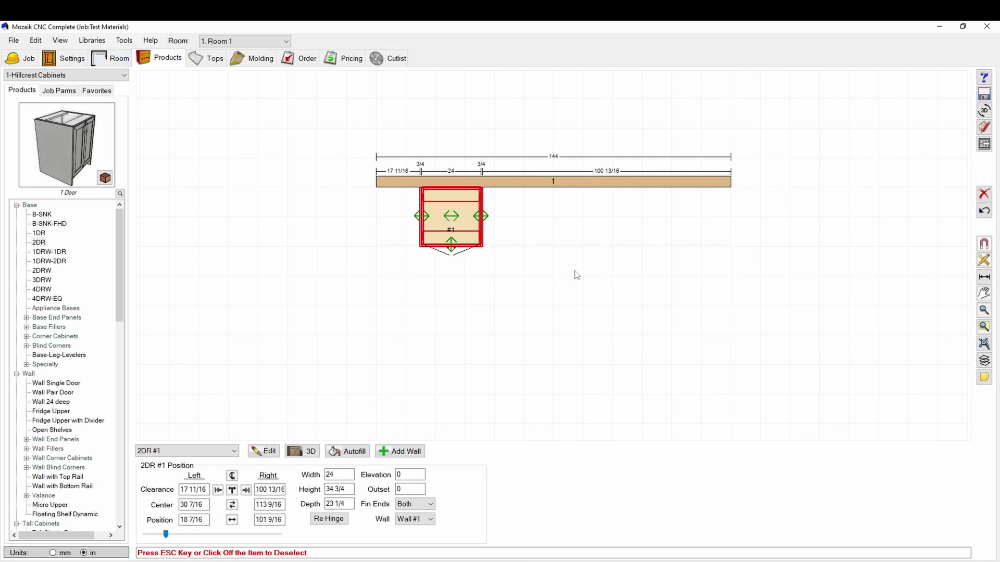
# Open the 2DR cabinet's parts list and examine the materials of its door rails and stiles.
pyautogui.doubleClick(454, 219)
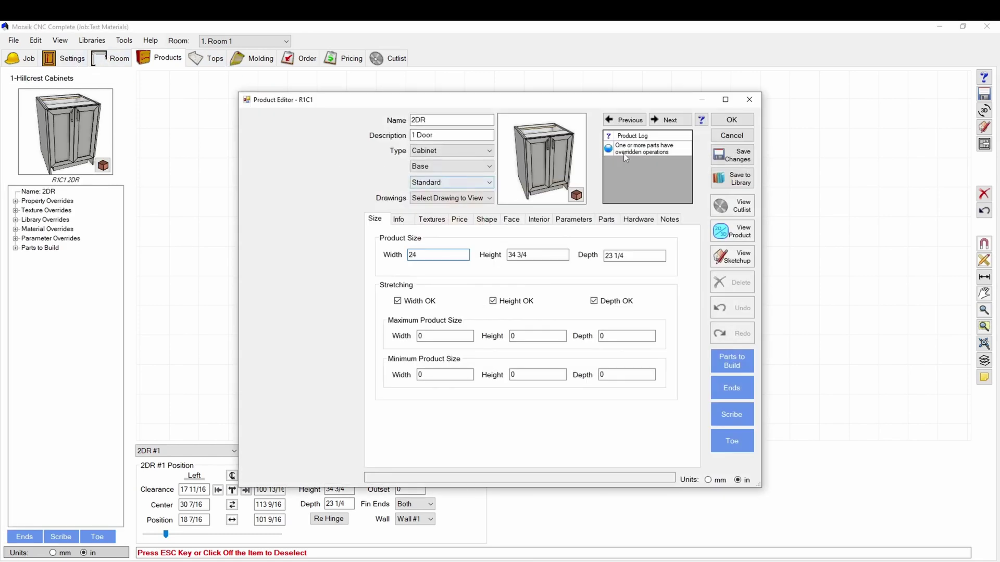
pyautogui.click(585, 221)
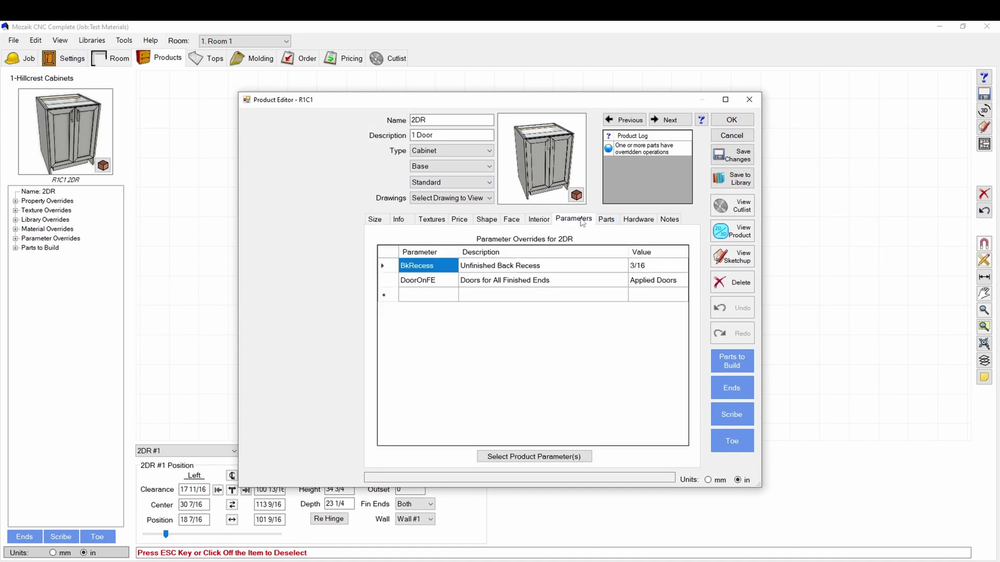
pyautogui.click(611, 222)
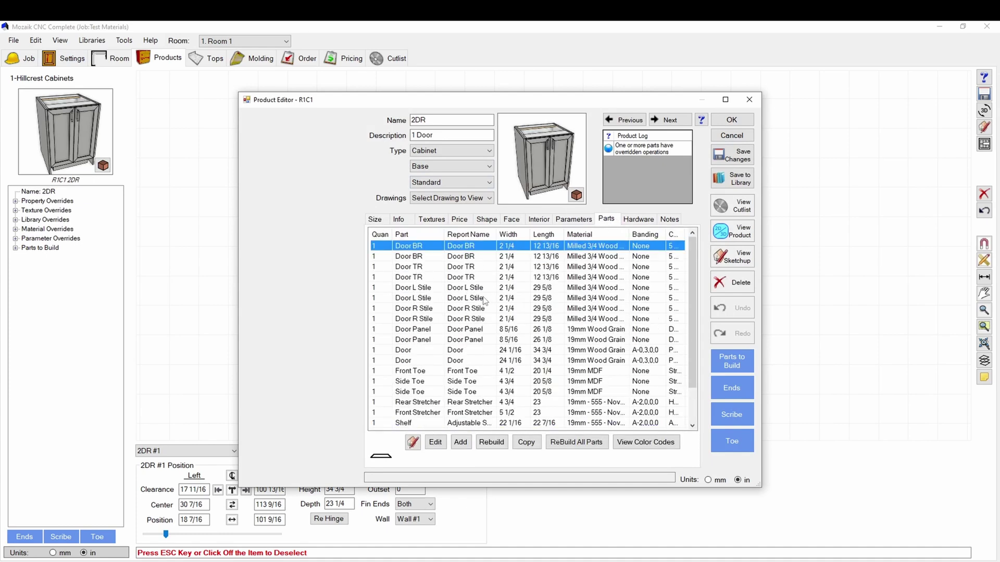
pyautogui.scroll(-1, 516, 312)
pyautogui.scroll(1, 530, 282)
pyautogui.click(535, 287)
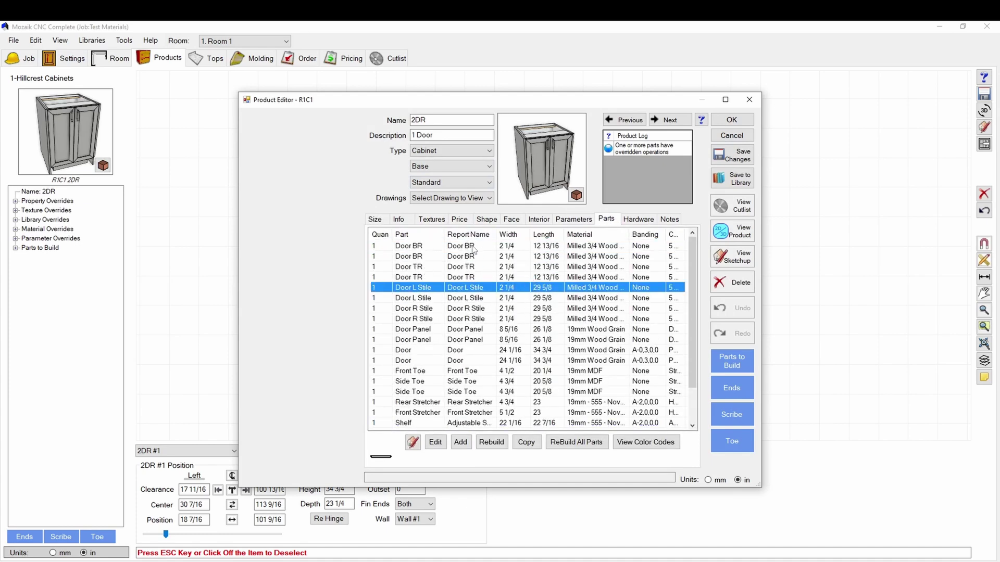
pyautogui.moveTo(476, 247); pyautogui.dragTo(468, 319)
pyautogui.scroll(-1, 466, 277)
pyautogui.scroll(-1, 465, 277)
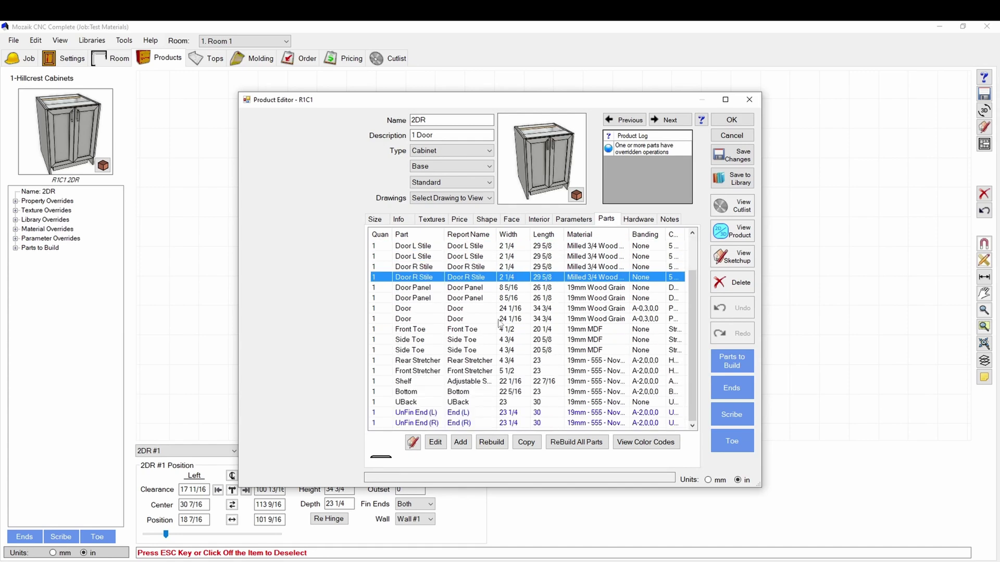
# Examine the materials assigned to the cabinet's door panels and applied end doors.
pyautogui.click(455, 289)
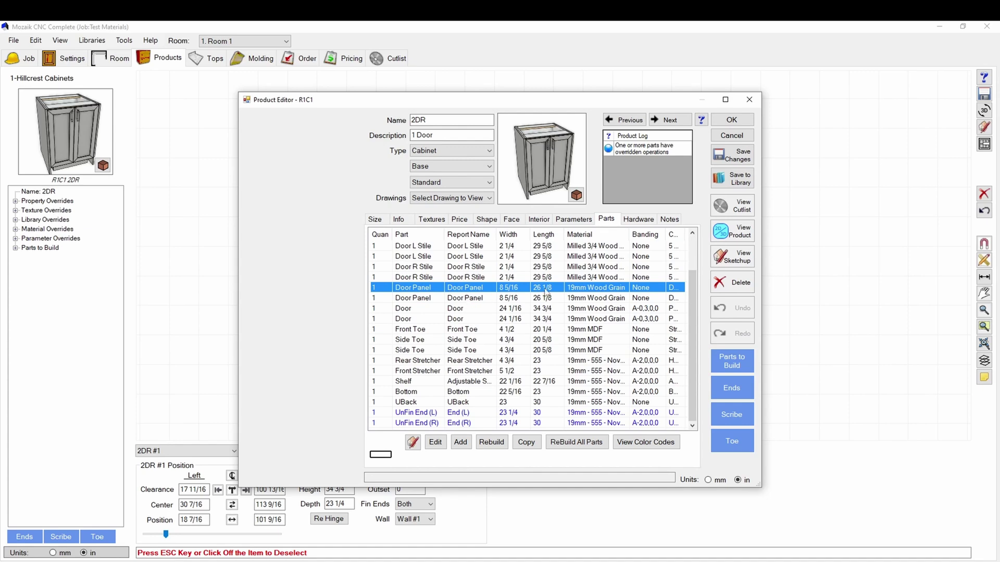
pyautogui.click(451, 320)
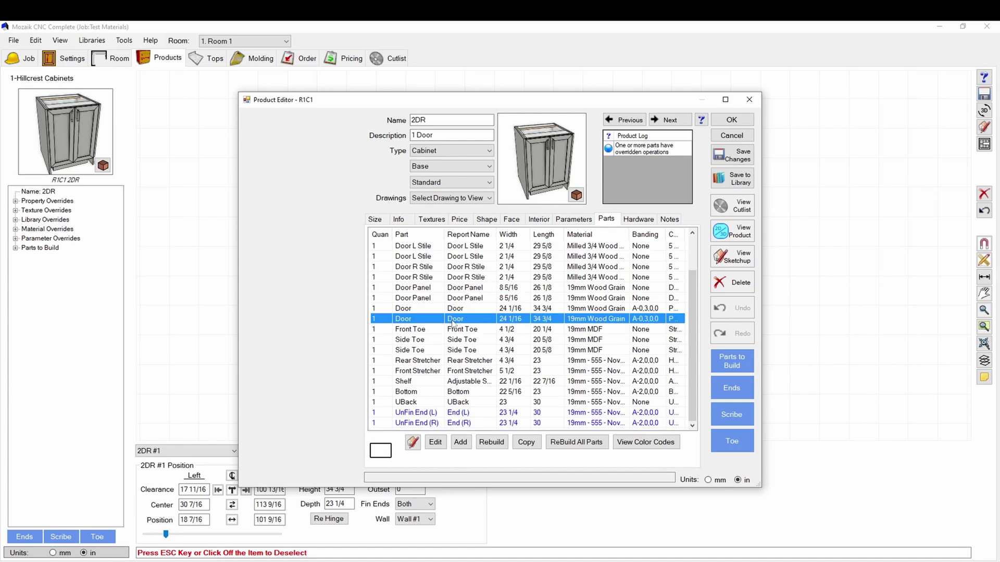
pyautogui.click(486, 289)
pyautogui.click(518, 299)
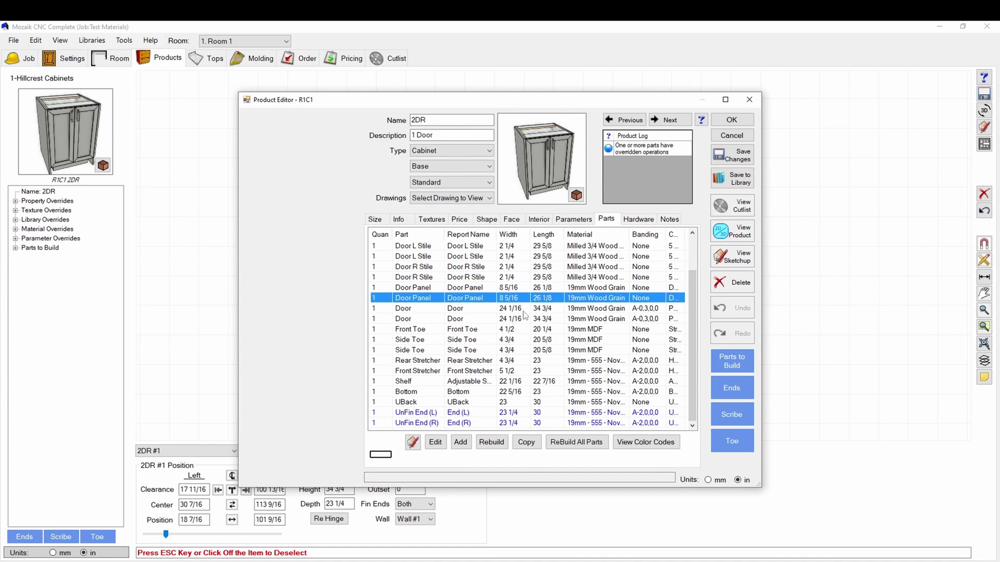
pyautogui.click(563, 319)
# Examine the toe kick and stretcher materials, finishing with the rear stretcher selected.
pyautogui.click(547, 340)
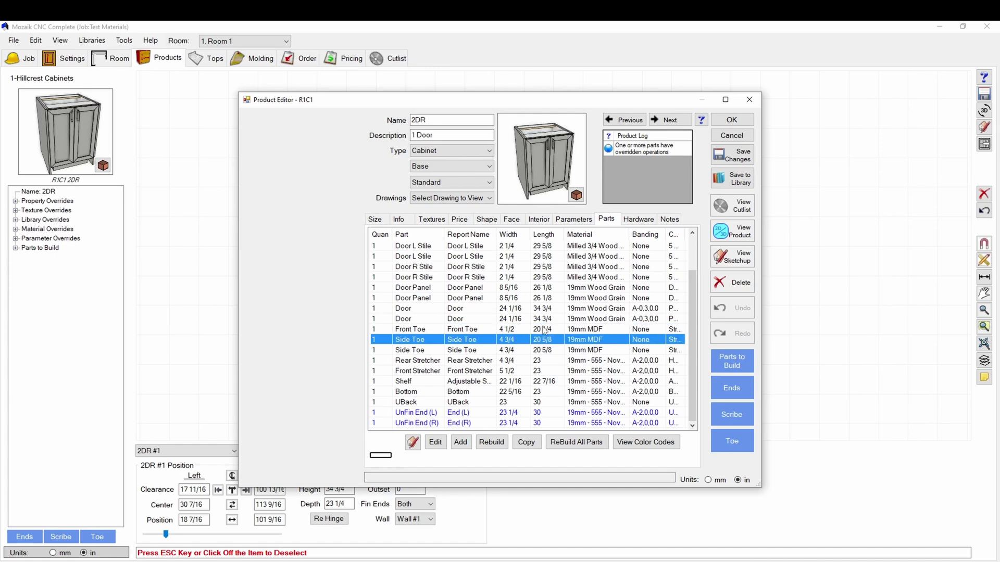
pyautogui.click(542, 329)
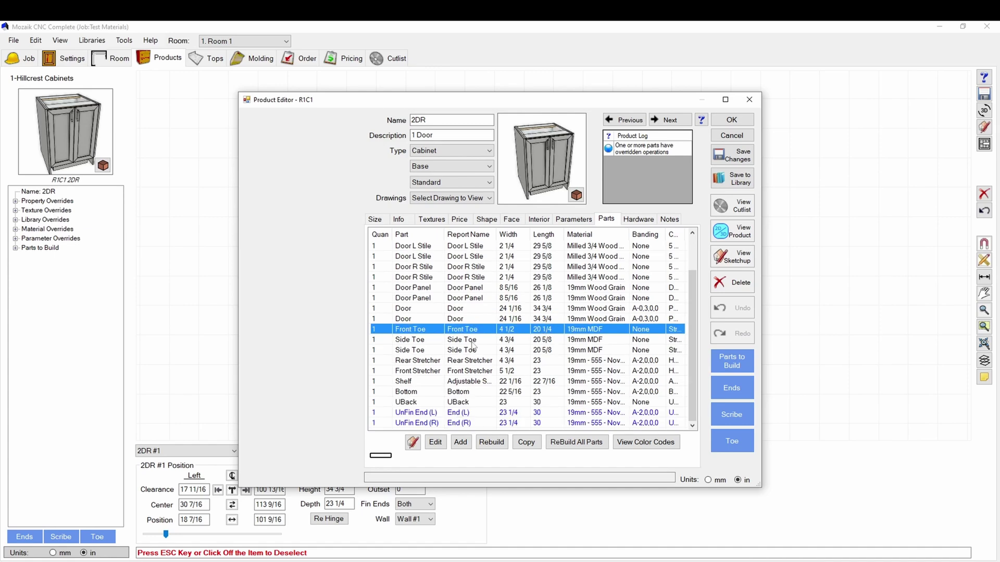
pyautogui.click(468, 372)
pyautogui.click(469, 360)
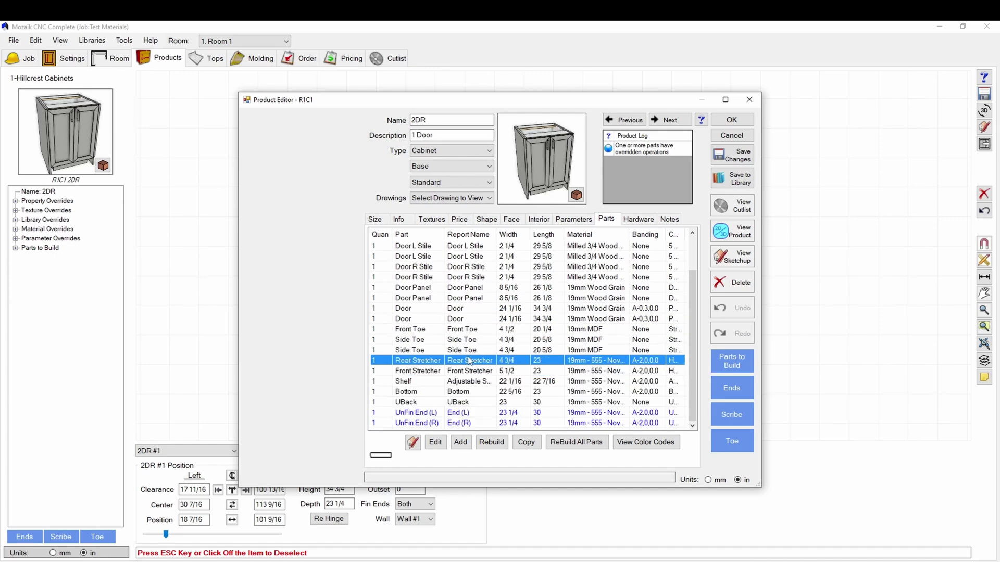
# Show the cabinet in the product viewer as a filled perspective view.
pyautogui.click(731, 233)
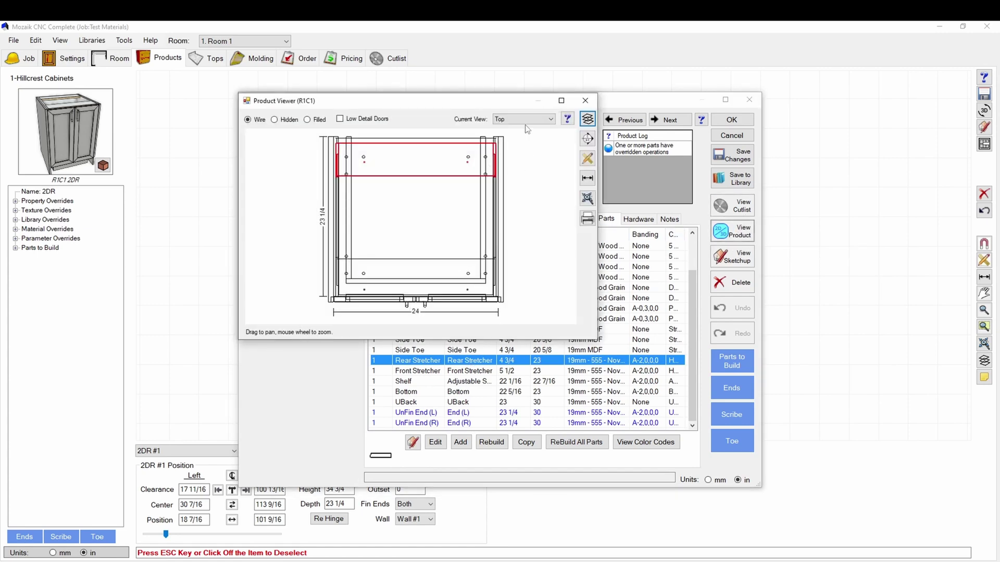
pyautogui.click(525, 119)
pyautogui.click(516, 162)
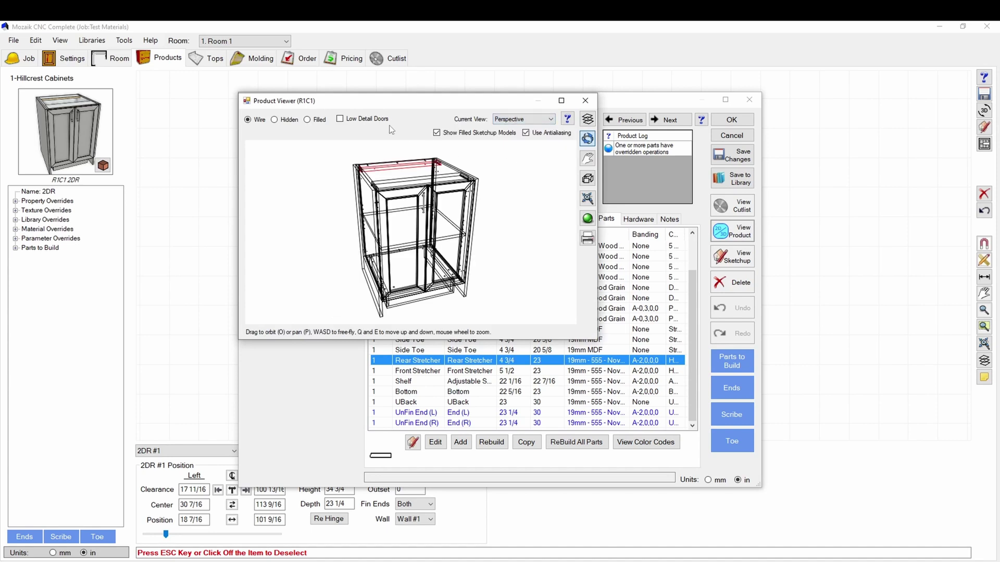
pyautogui.click(310, 120)
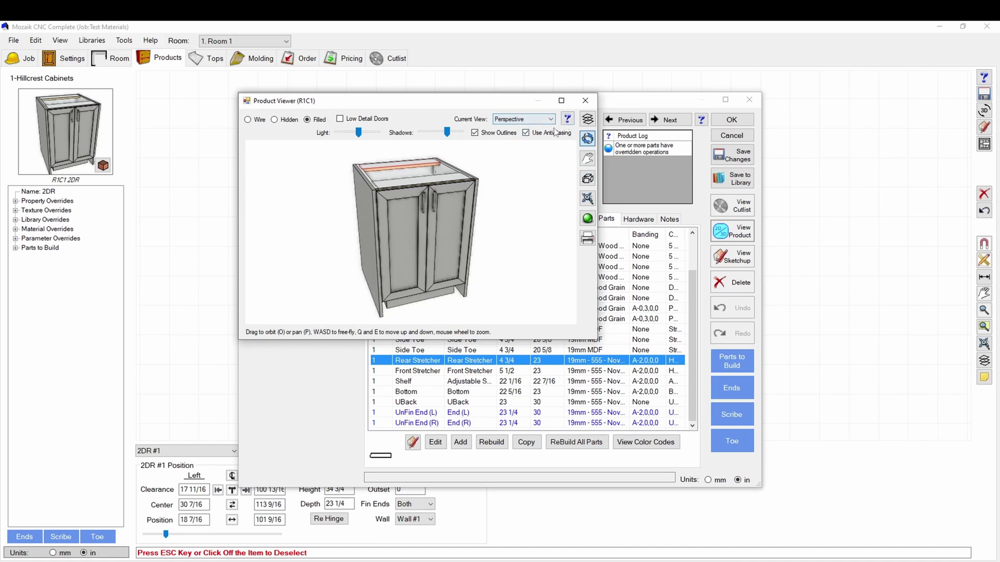
# Enable high detail for the product layers, keeping holes low detail, and explode the cabinet to inspect its parts.
pyautogui.click(588, 121)
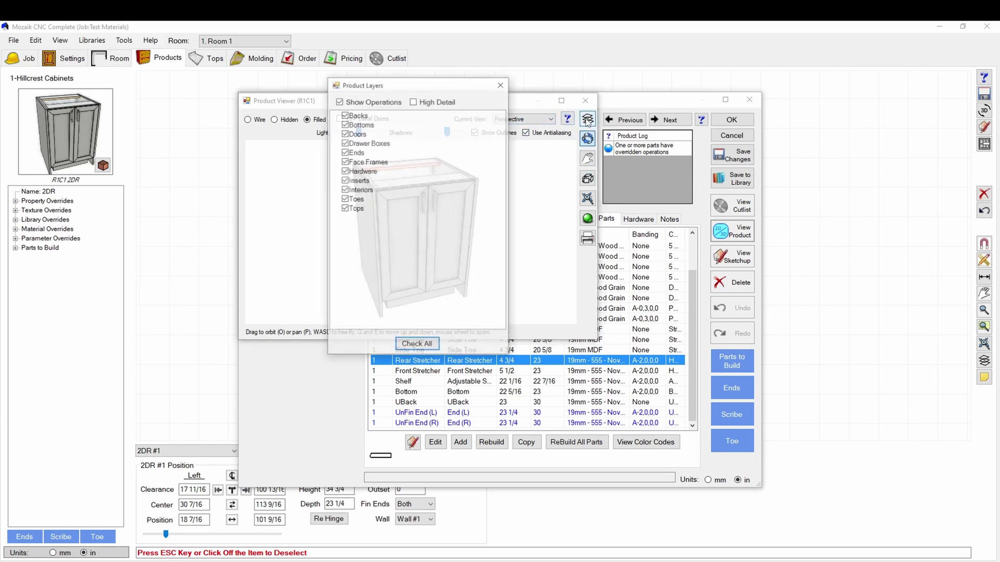
pyautogui.click(427, 103)
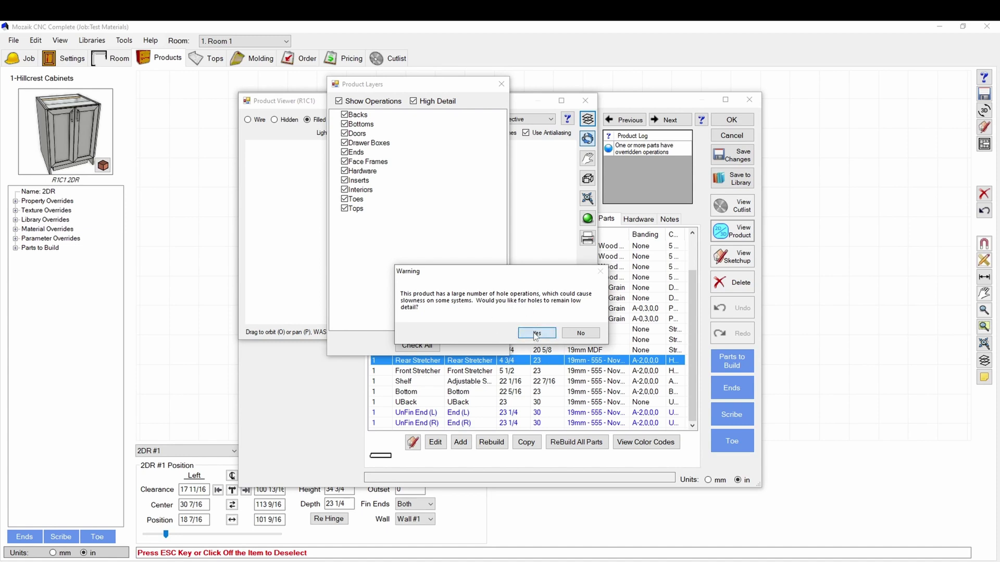
pyautogui.click(536, 333)
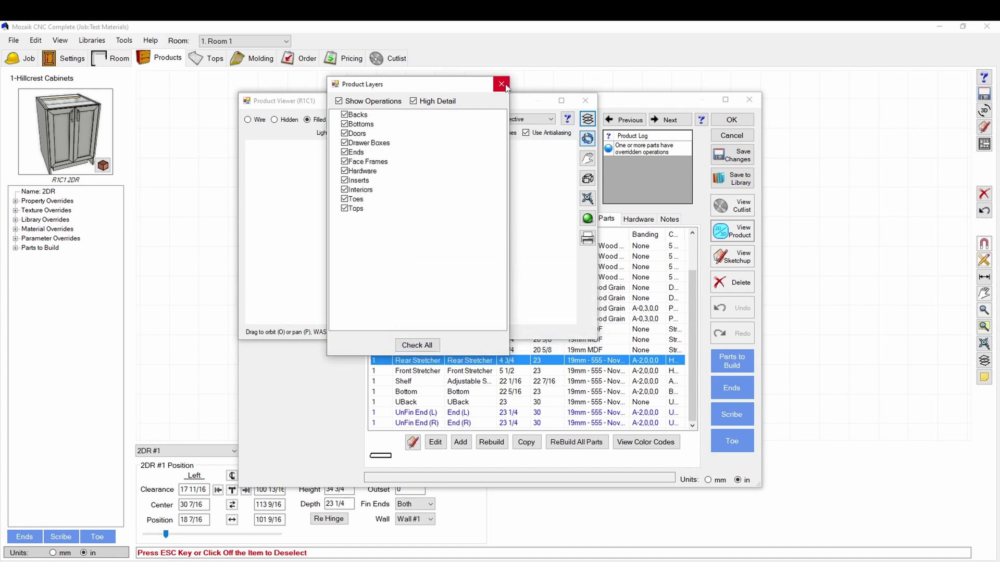
pyautogui.click(501, 84)
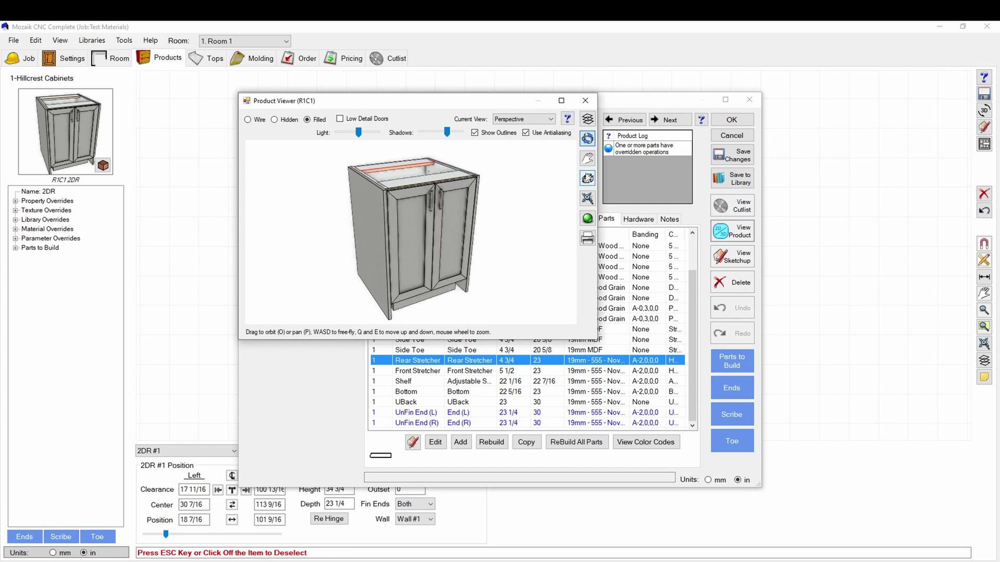
pyautogui.click(587, 178)
pyautogui.moveTo(583, 300); pyautogui.dragTo(583, 269)
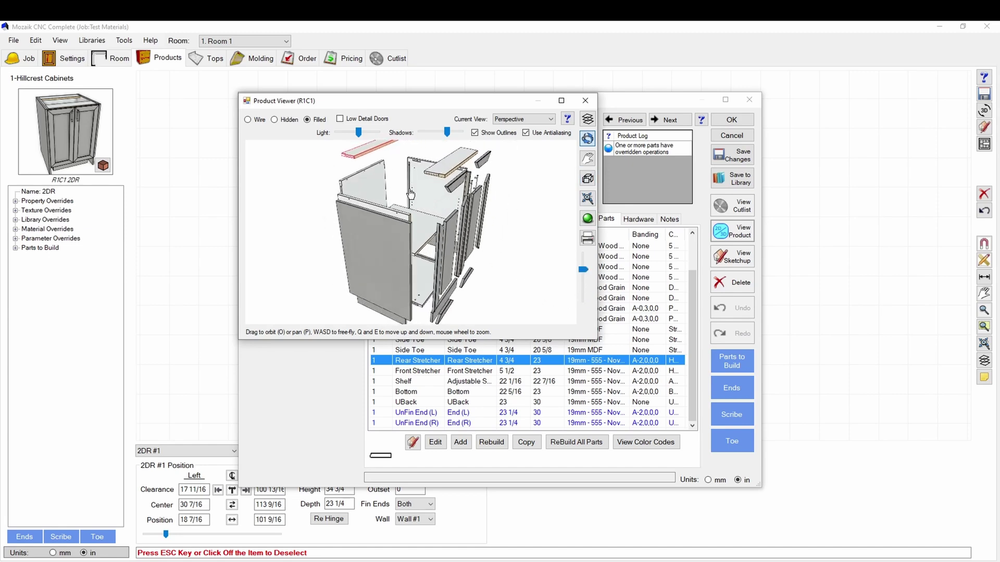
# Inspect the exploded cabinet's parts from the front and side, and return to the floor plan.
pyautogui.scroll(6, 396, 206)
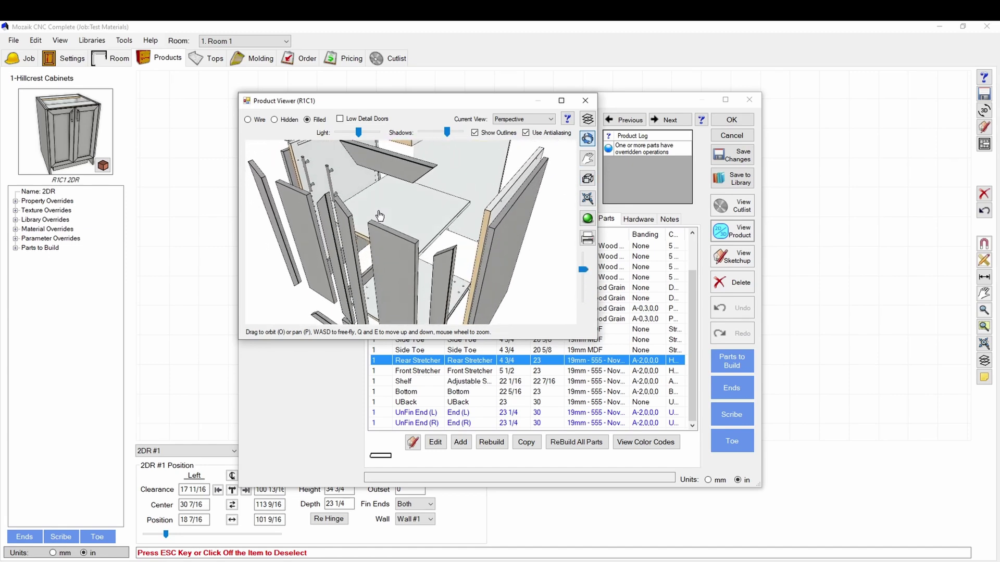
pyautogui.moveTo(380, 216); pyautogui.dragTo(495, 189)
pyautogui.scroll(-3, 365, 216)
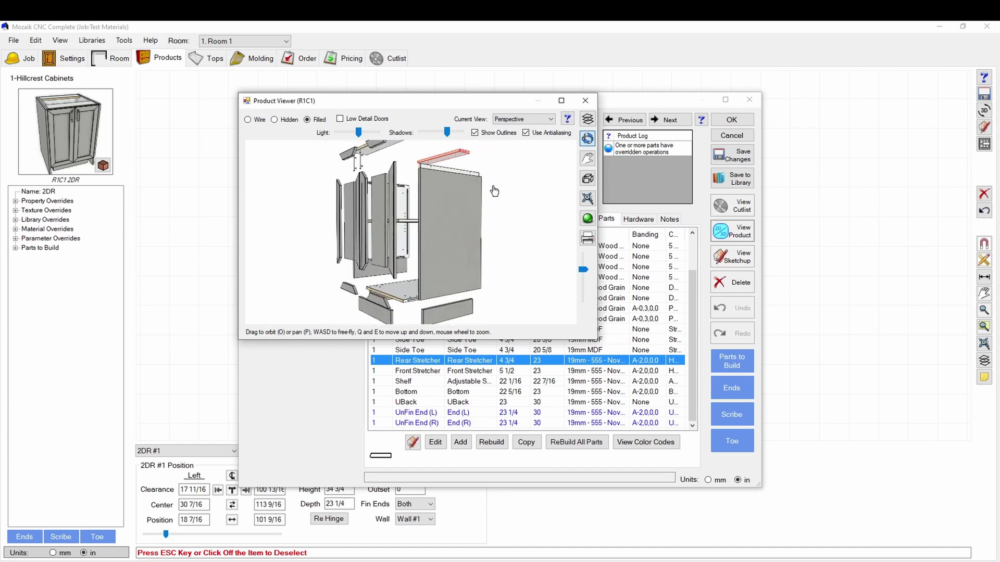
pyautogui.click(585, 101)
pyautogui.click(742, 123)
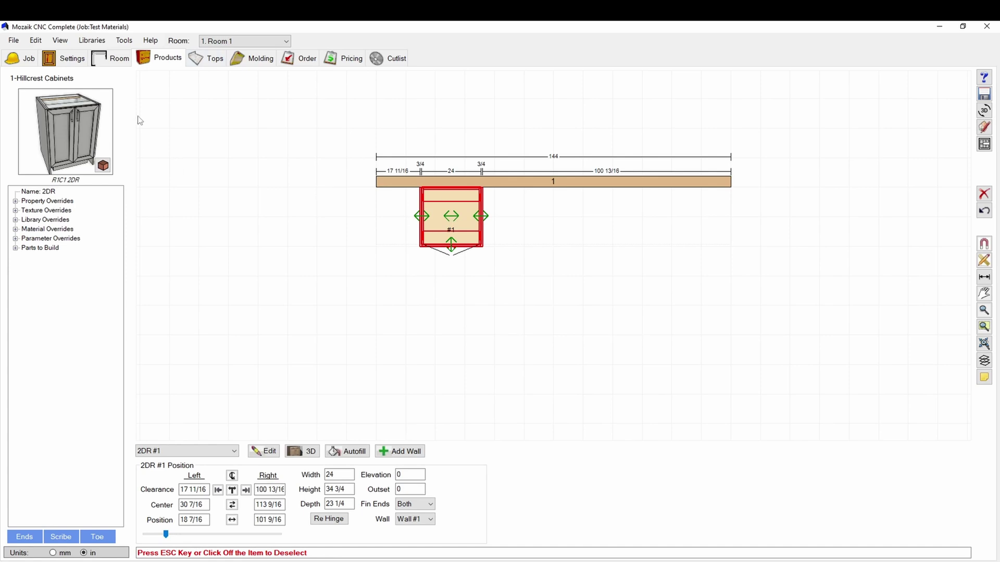
# Set the room's interior texture to the Uniboard Hiteak wood grain.
pyautogui.click(219, 61)
pyautogui.click(83, 60)
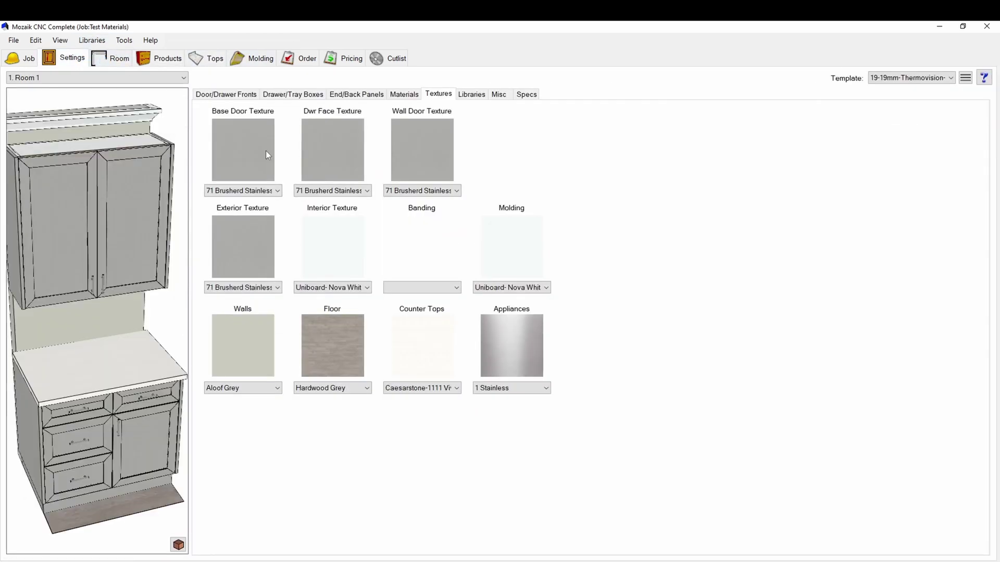
pyautogui.click(351, 289)
pyautogui.click(334, 311)
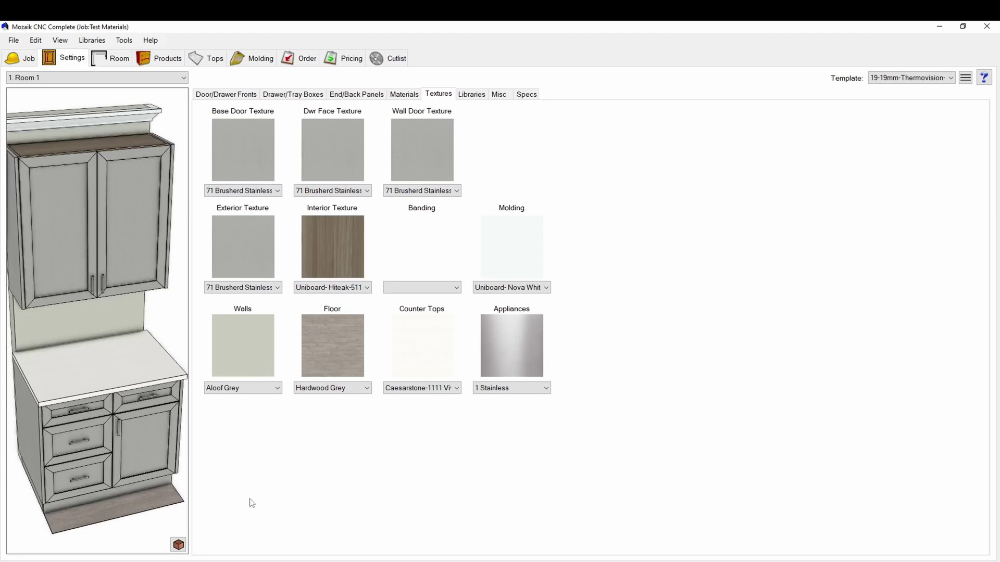
# Assign the #555 image from the Wood textures folder as the banding texture.
pyautogui.click(440, 289)
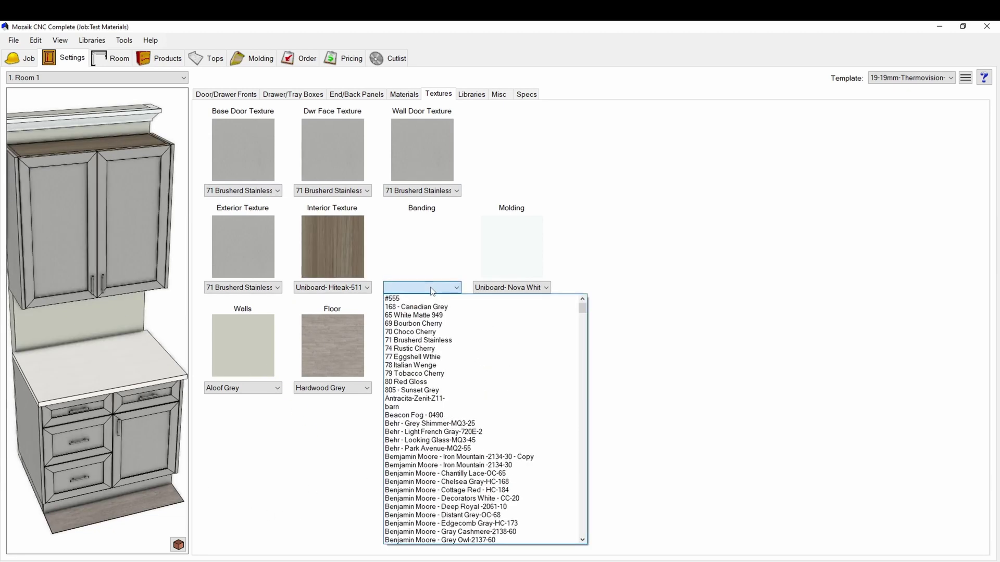
pyautogui.click(435, 292)
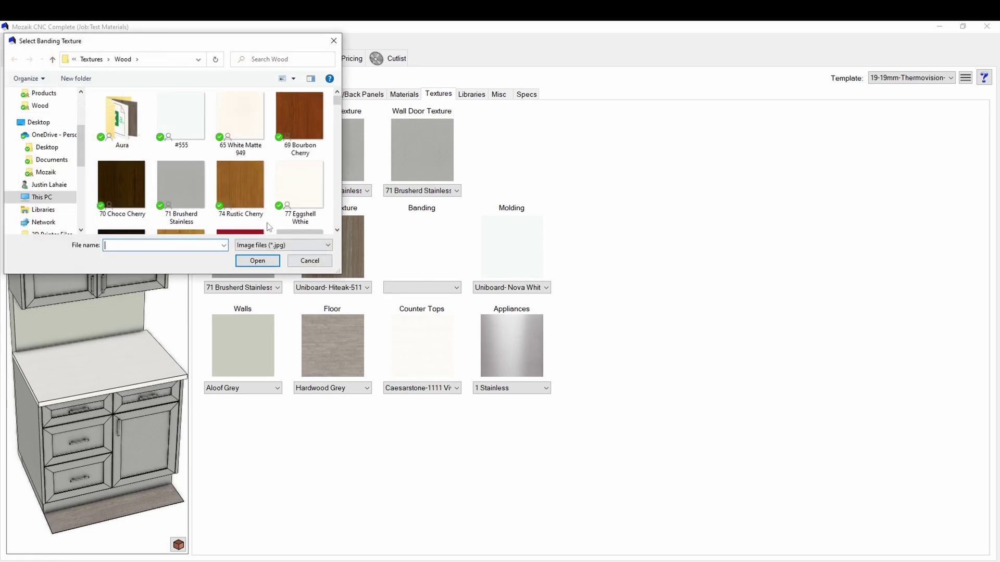
pyautogui.click(165, 123)
pyautogui.click(271, 261)
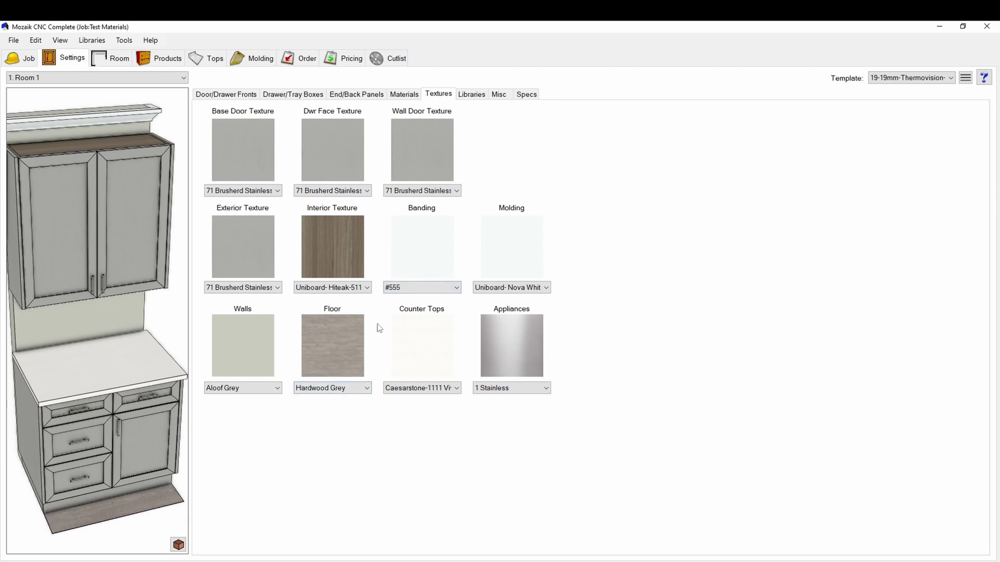
# Review the end and back panel styles, the assigned material templates and the available libraries.
pyautogui.click(358, 94)
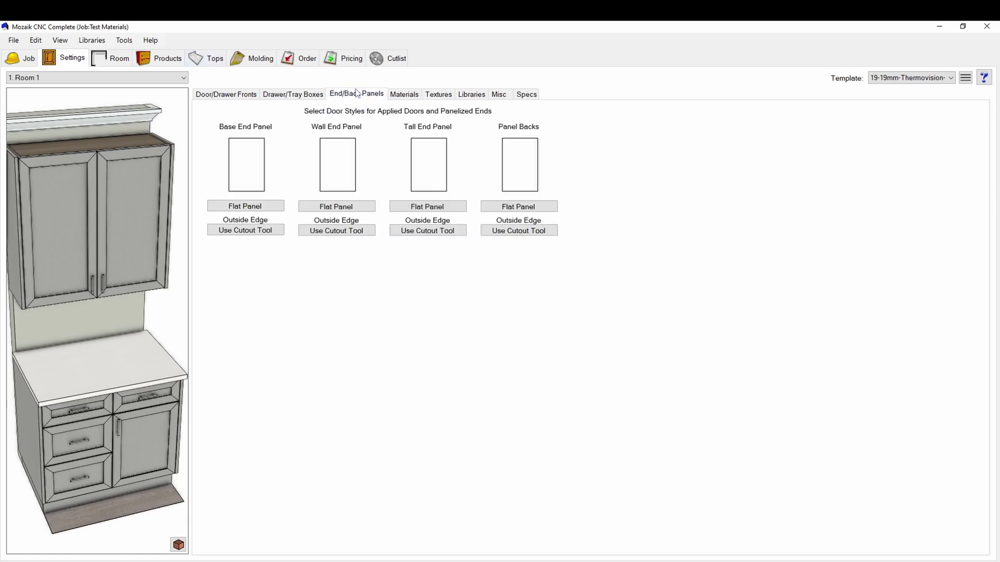
pyautogui.click(405, 94)
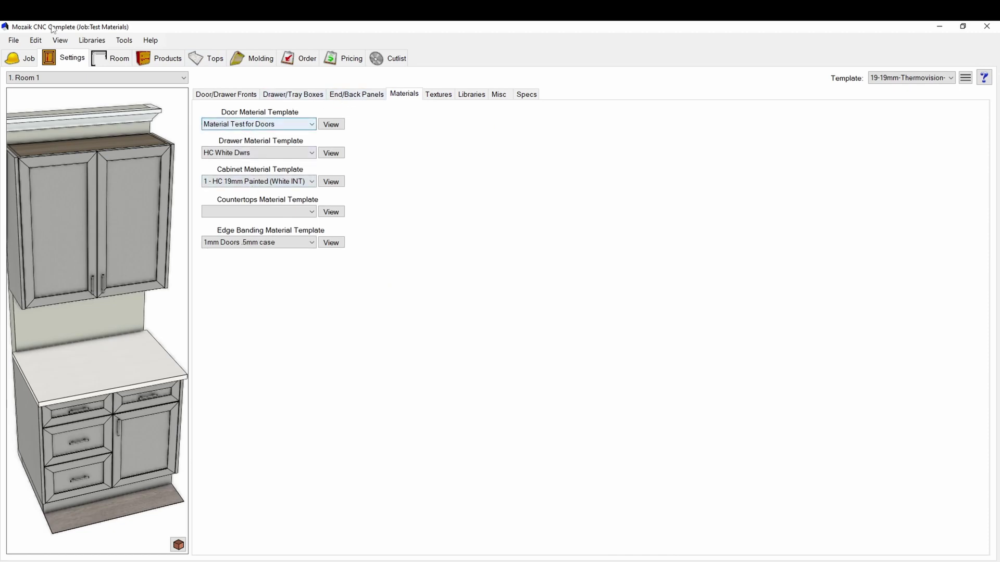
pyautogui.click(92, 40)
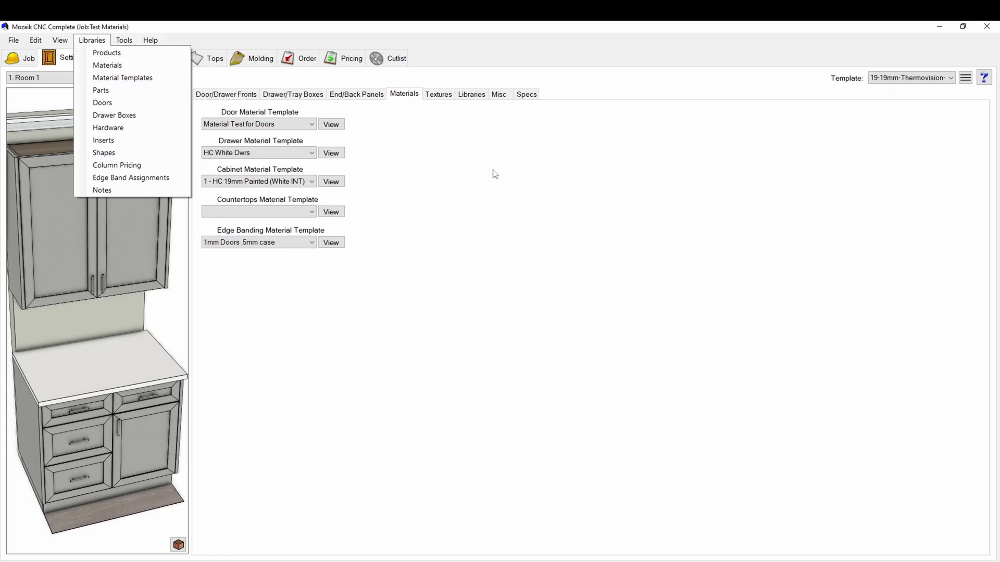
pyautogui.click(503, 188)
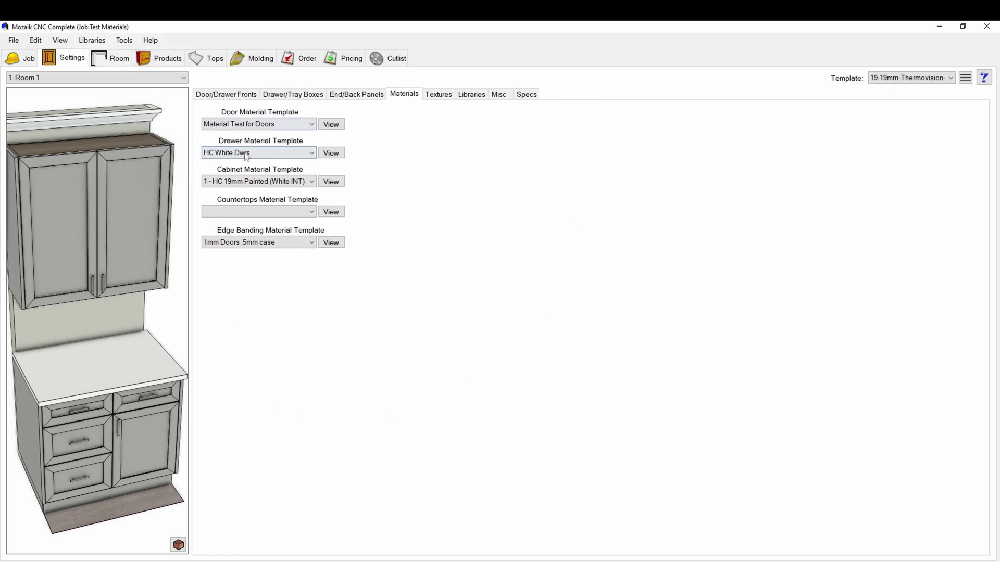
# Browse the saved settings templates and the template choices available for the room.
pyautogui.click(966, 78)
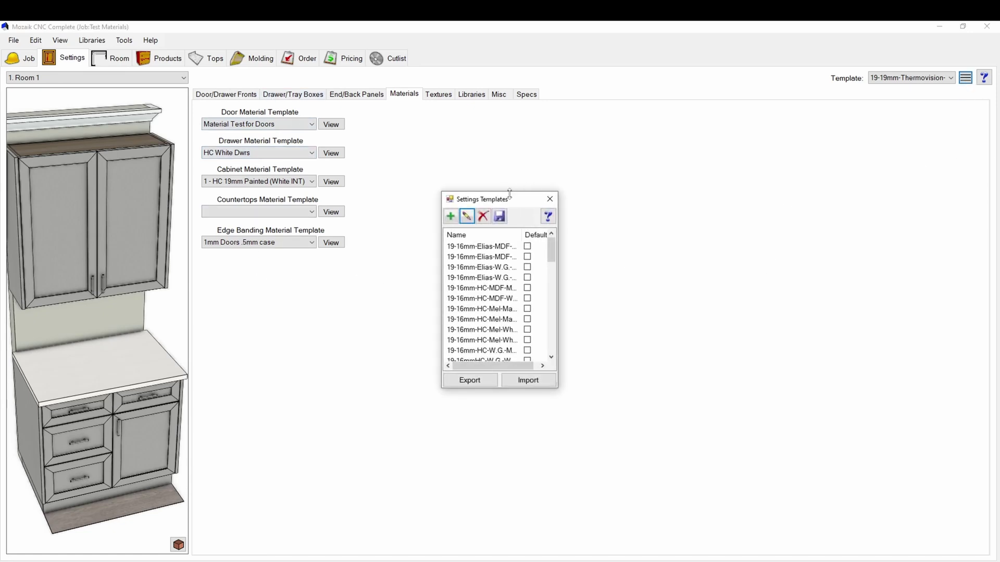
pyautogui.moveTo(510, 194); pyautogui.dragTo(538, 152)
pyautogui.scroll(-5, 520, 234)
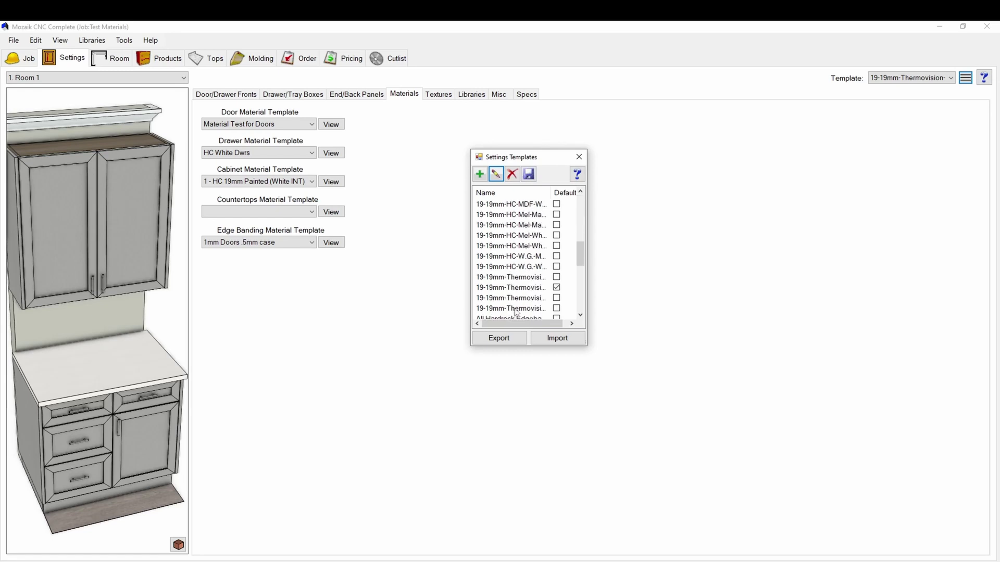
pyautogui.scroll(-5, 516, 311)
pyautogui.scroll(15, 545, 227)
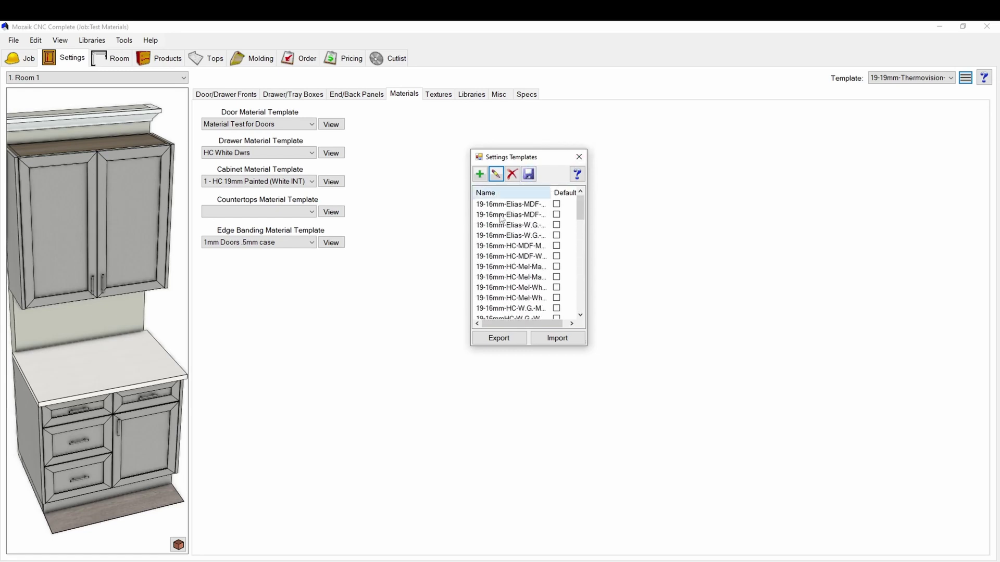
pyautogui.click(579, 156)
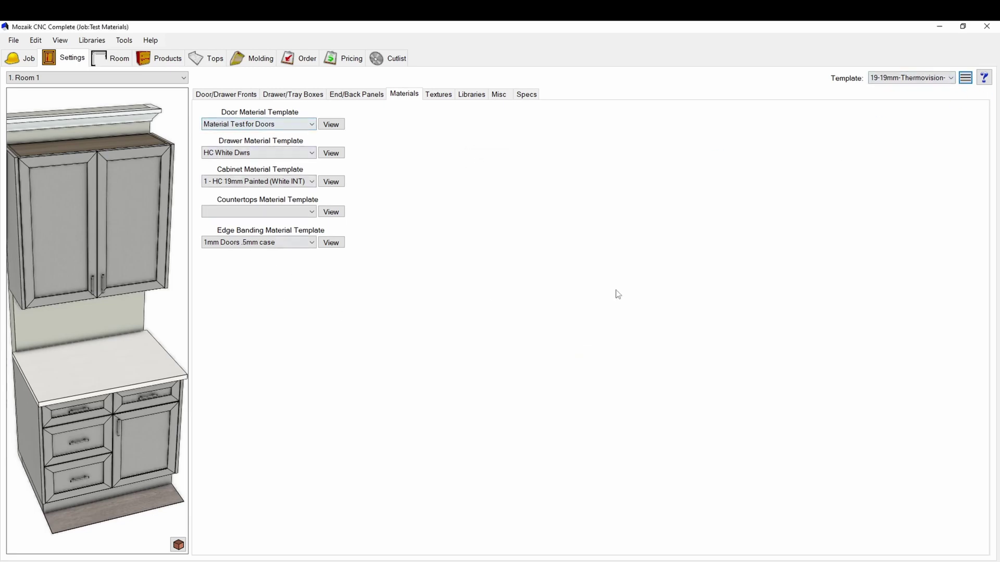
pyautogui.click(935, 83)
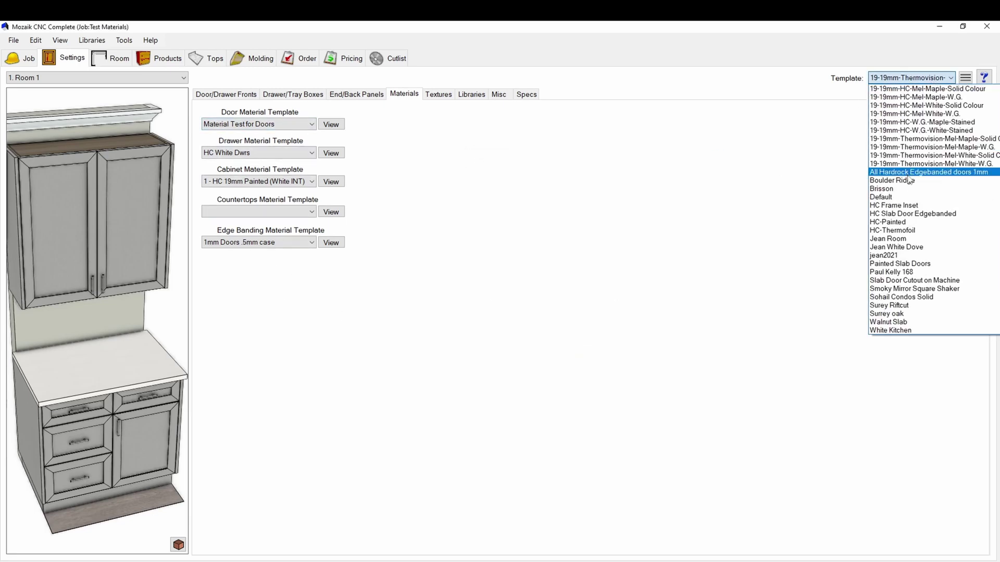
pyautogui.click(749, 226)
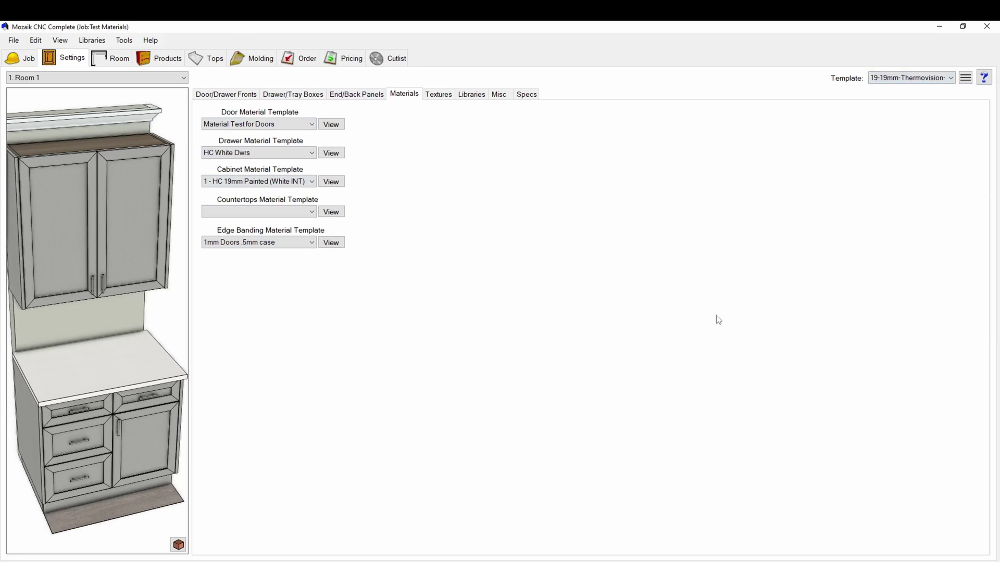
# Show the elevation view of wall 1 with its base cabinet.
pyautogui.click(162, 59)
pyautogui.click(469, 191)
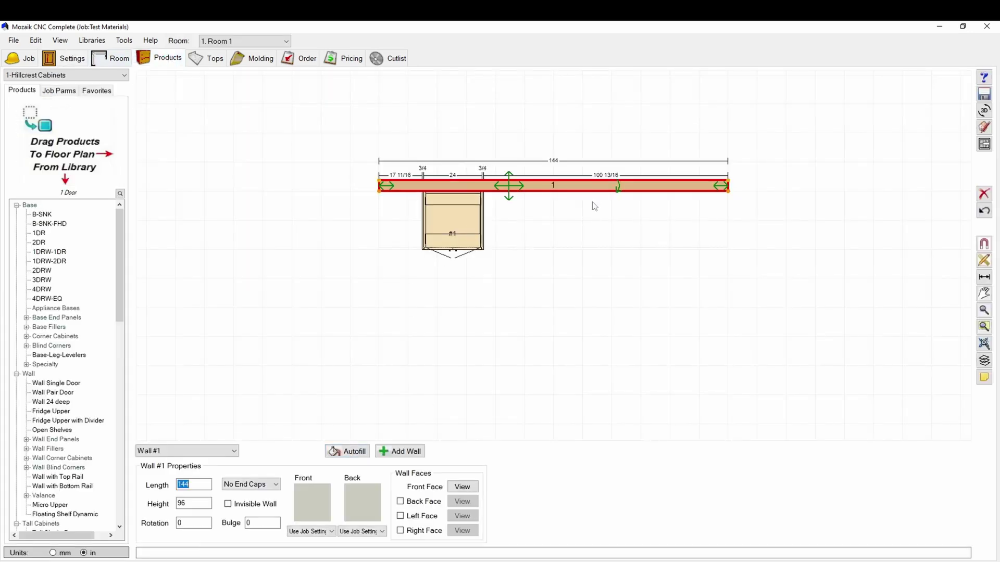
pyautogui.click(984, 144)
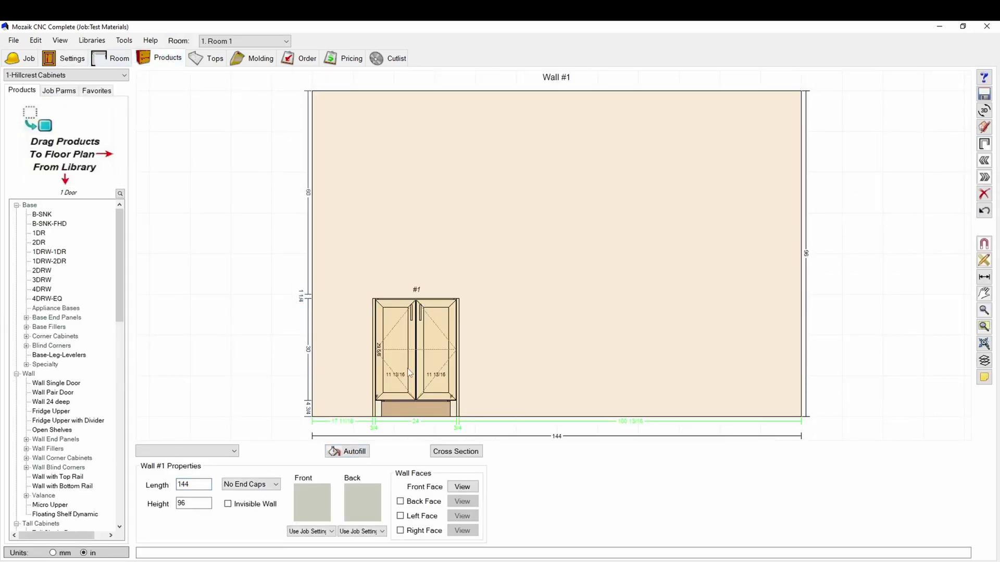
# Override the door material template of the 2DR cabinet with K-36 Soho.
pyautogui.doubleClick(403, 369)
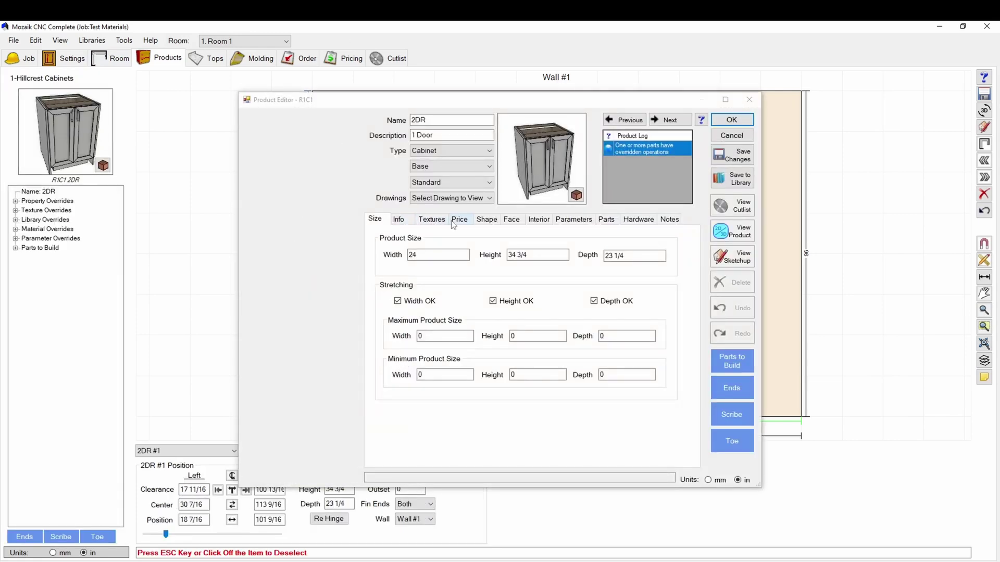
pyautogui.click(402, 220)
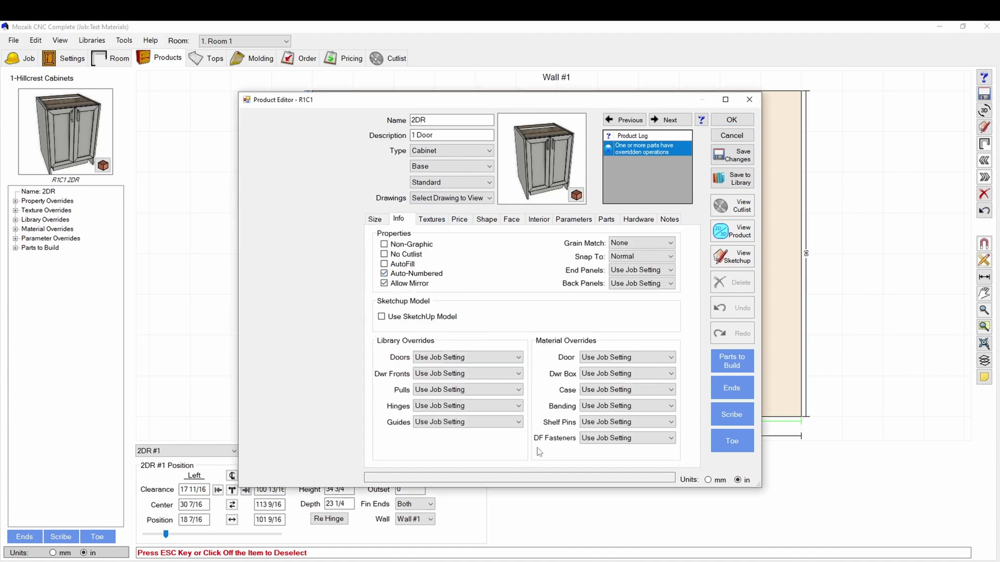
pyautogui.click(629, 358)
pyautogui.scroll(-2, 632, 198)
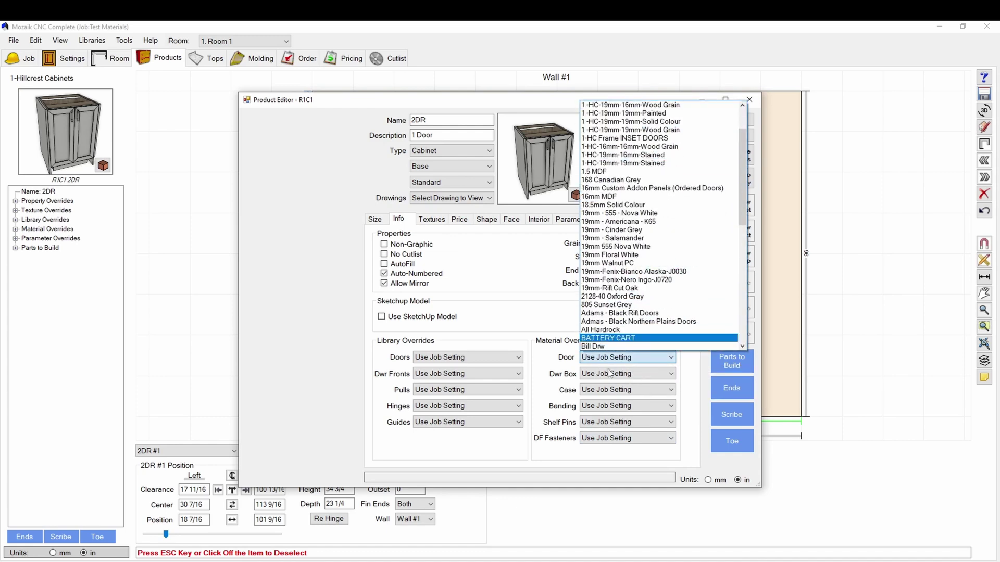
pyautogui.scroll(-3, 641, 231)
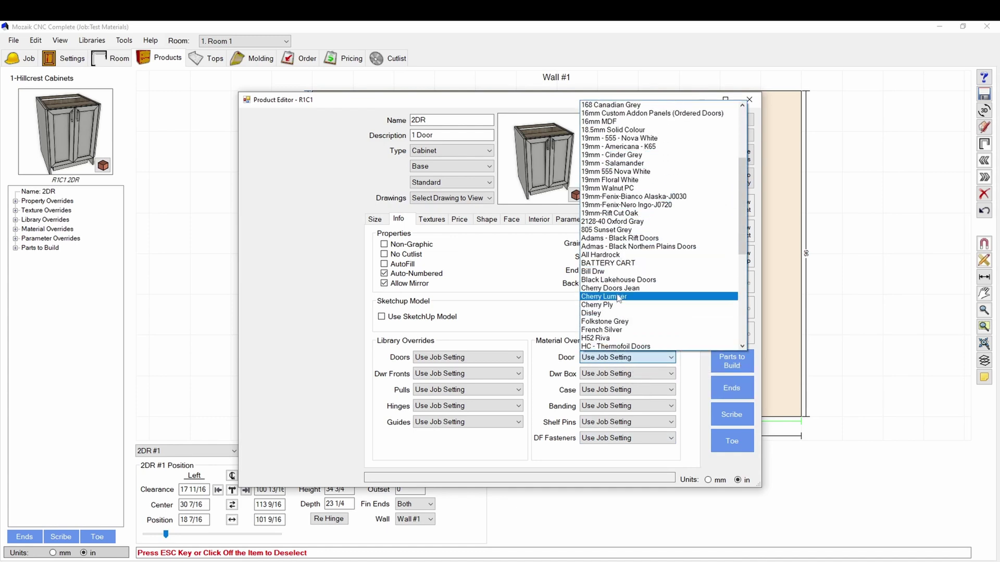
pyautogui.scroll(-3, 621, 273)
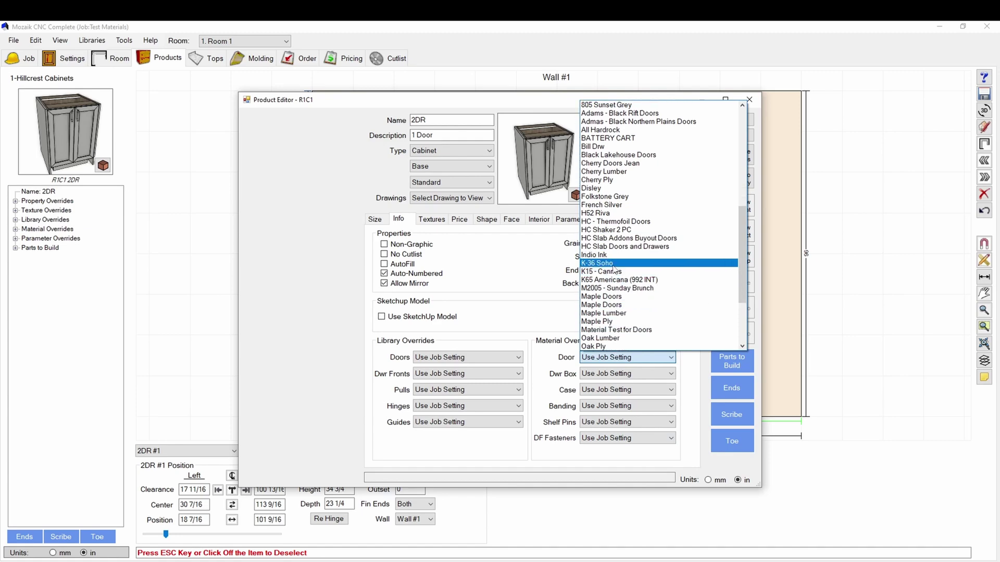
pyautogui.click(632, 261)
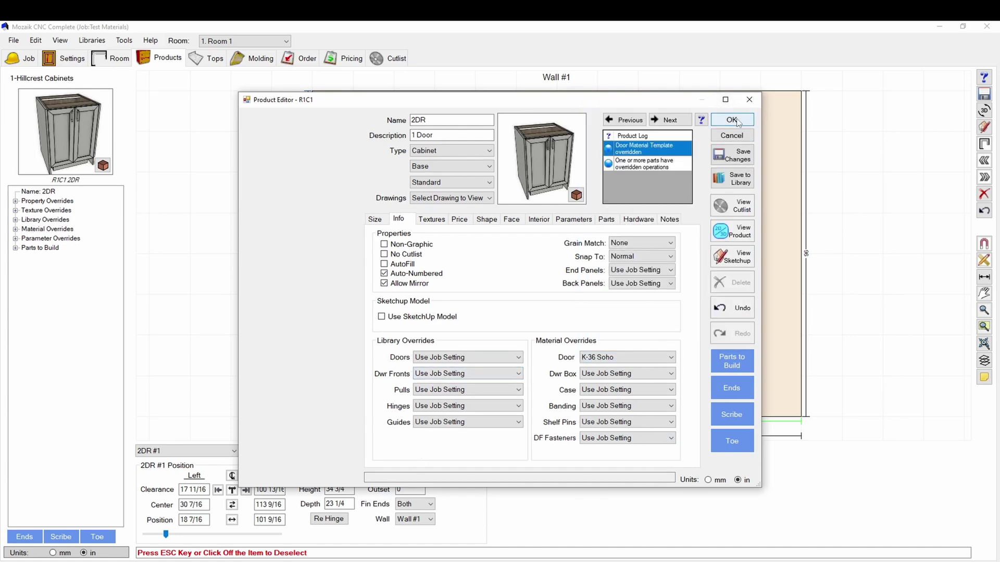
pyautogui.click(736, 120)
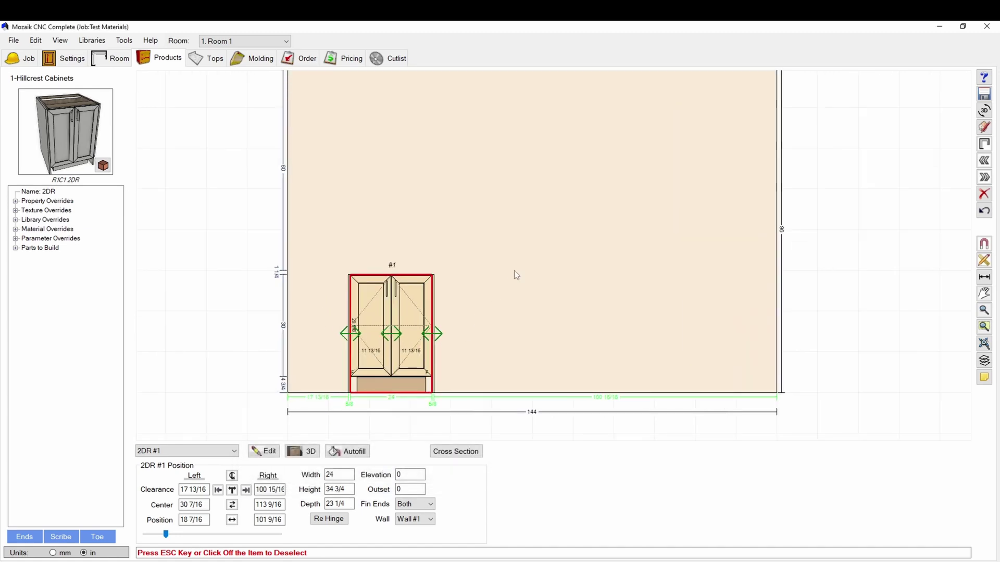
# Place a 1DRW-2DR base cabinet beside the 2DR cabinet, followed by a 1DRW-1DR cabinet next to it.
pyautogui.click(556, 371)
pyautogui.scroll(-2, 499, 360)
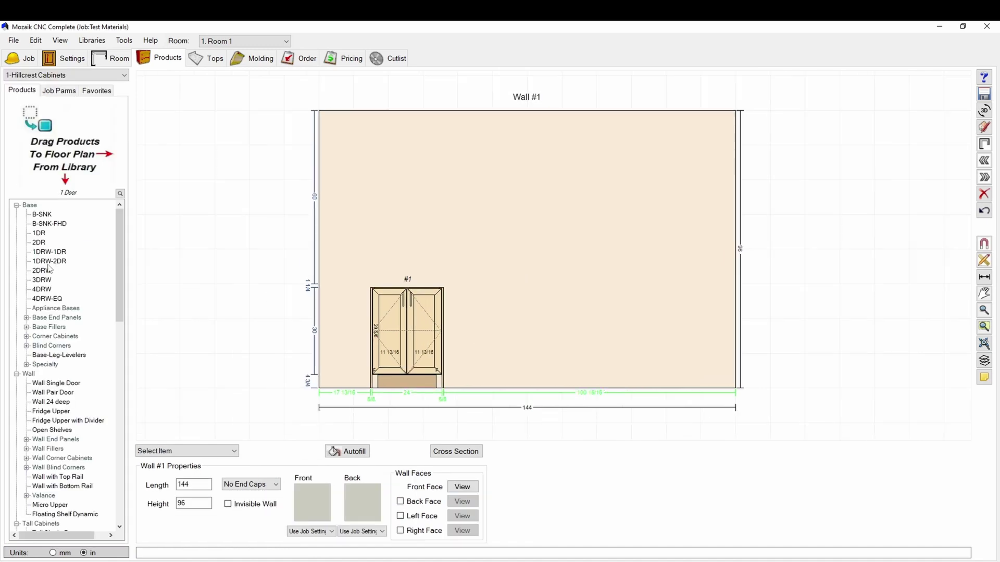
pyautogui.moveTo(49, 261); pyautogui.dragTo(451, 302)
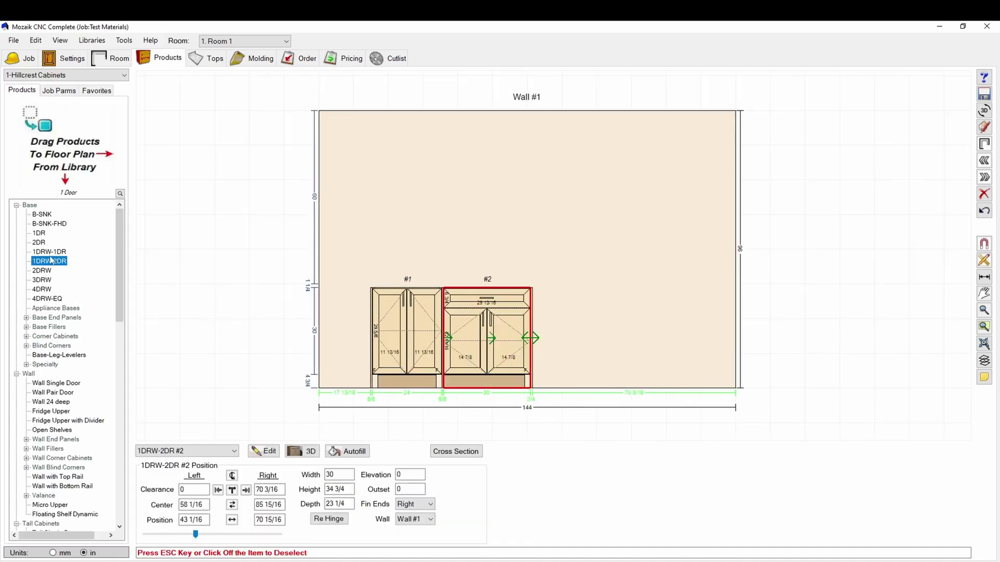
pyautogui.moveTo(49, 251); pyautogui.dragTo(638, 339)
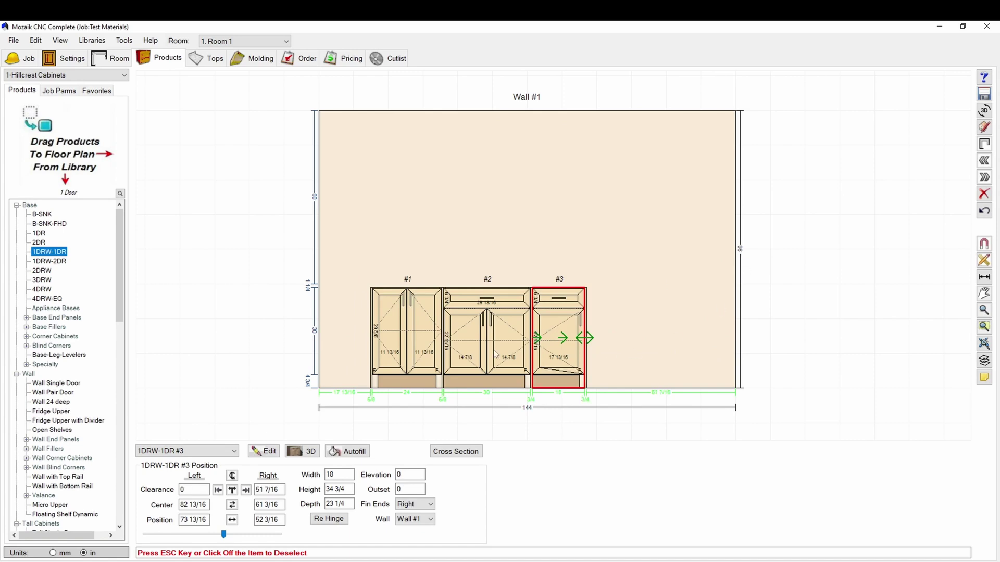
pyautogui.click(498, 251)
pyautogui.click(406, 333)
pyautogui.keyDown('ctrl'); pyautogui.click(559, 339); pyautogui.keyUp('ctrl')
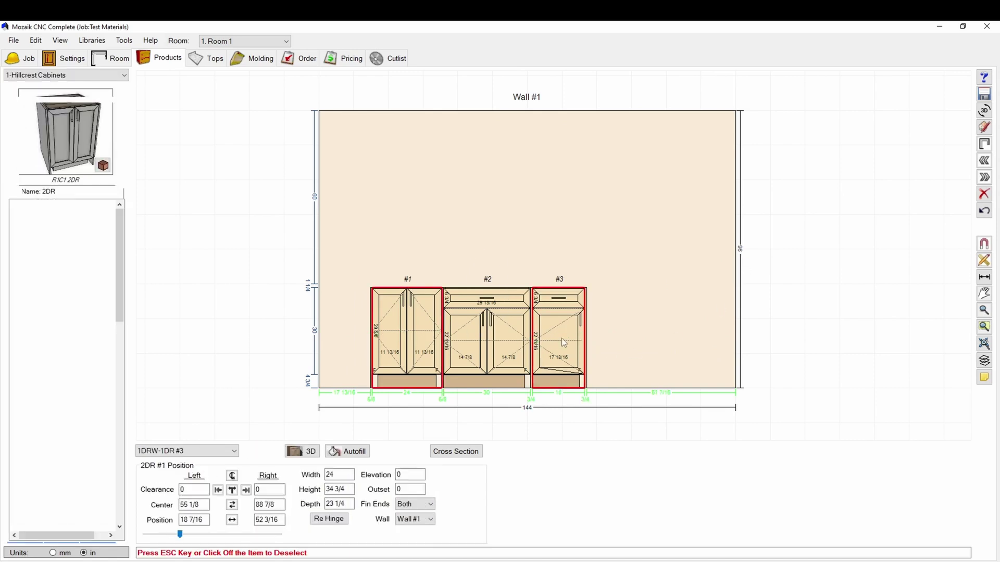
pyautogui.click(518, 359)
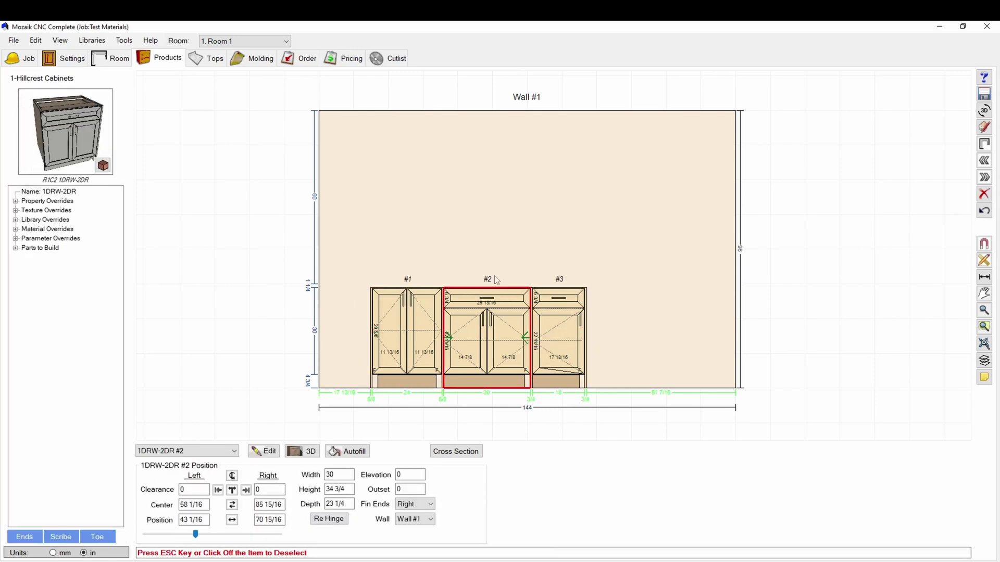
pyautogui.click(478, 249)
# Override the material templates of cabinets 1 and 3 together, using 16mm MDF for doors and 1 - HC Prefinished for drawer boxes.
pyautogui.click(406, 328)
pyautogui.keyDown('ctrl'); pyautogui.click(582, 383); pyautogui.keyUp('ctrl')
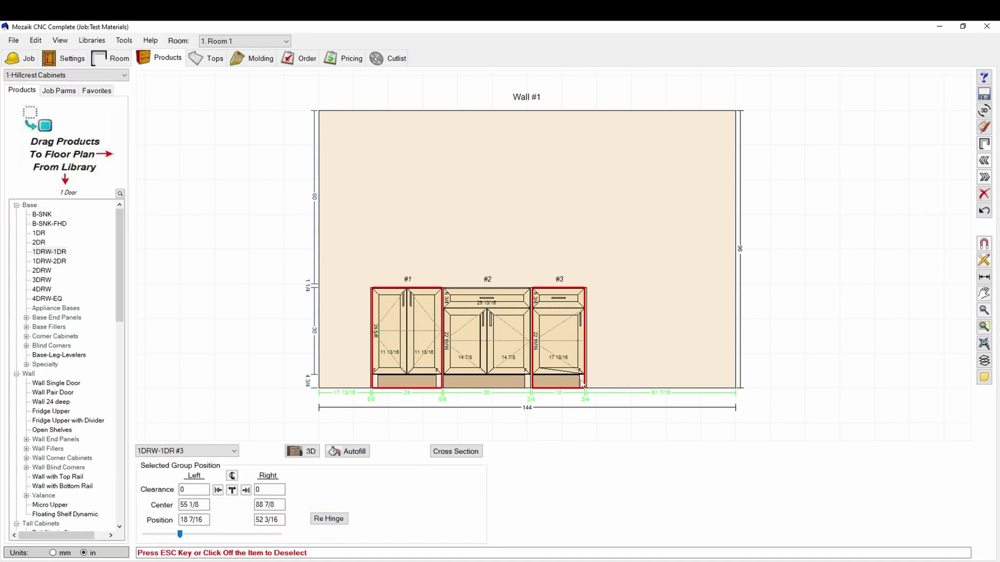
pyautogui.rightClick(564, 343)
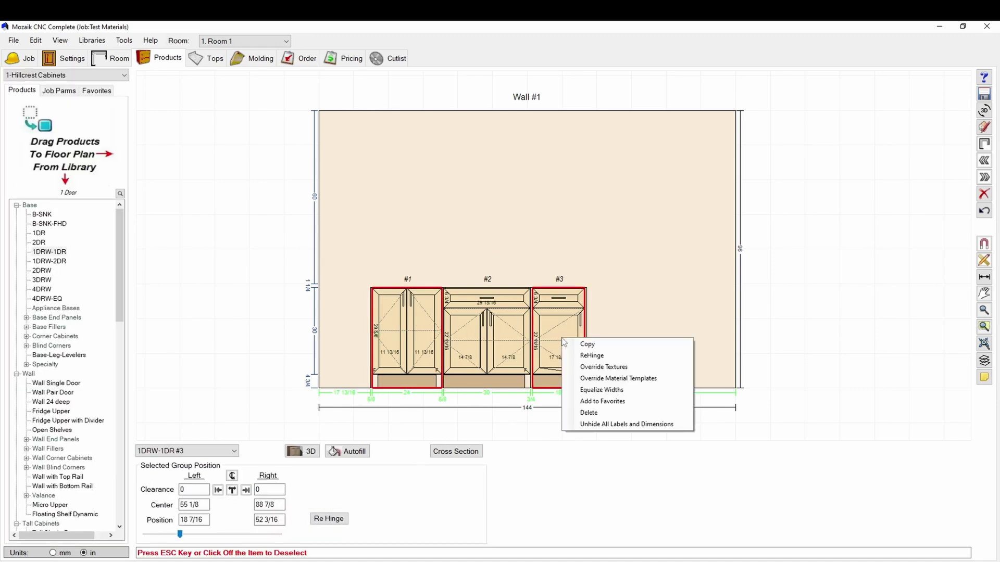
pyautogui.click(611, 382)
pyautogui.click(470, 271)
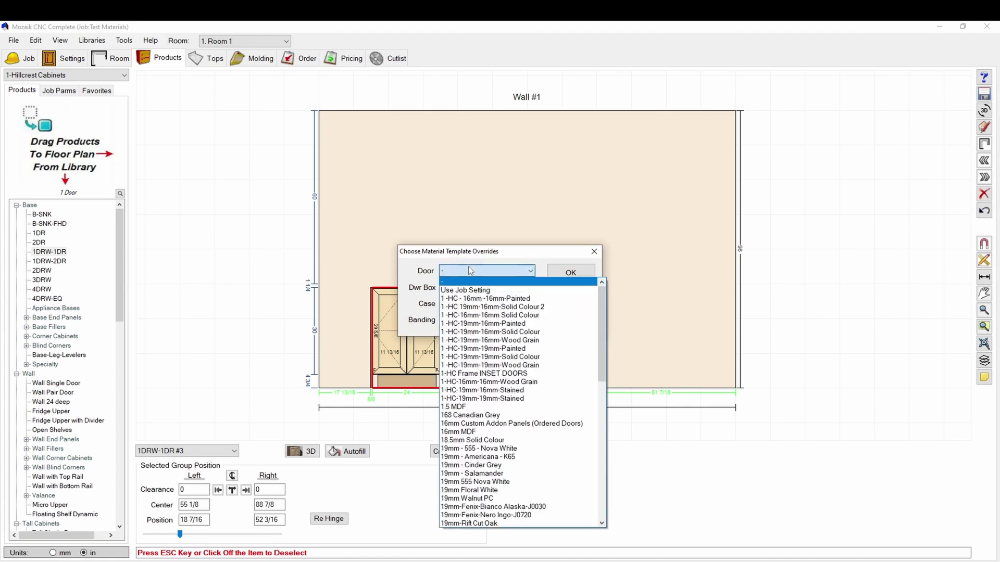
pyautogui.scroll(-1, 483, 398)
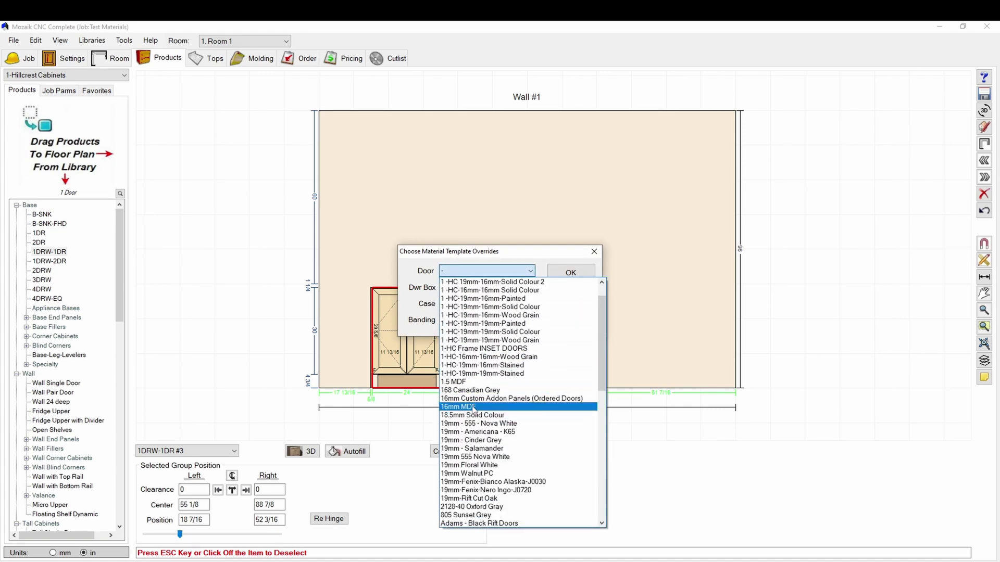
pyautogui.click(477, 407)
pyautogui.click(489, 287)
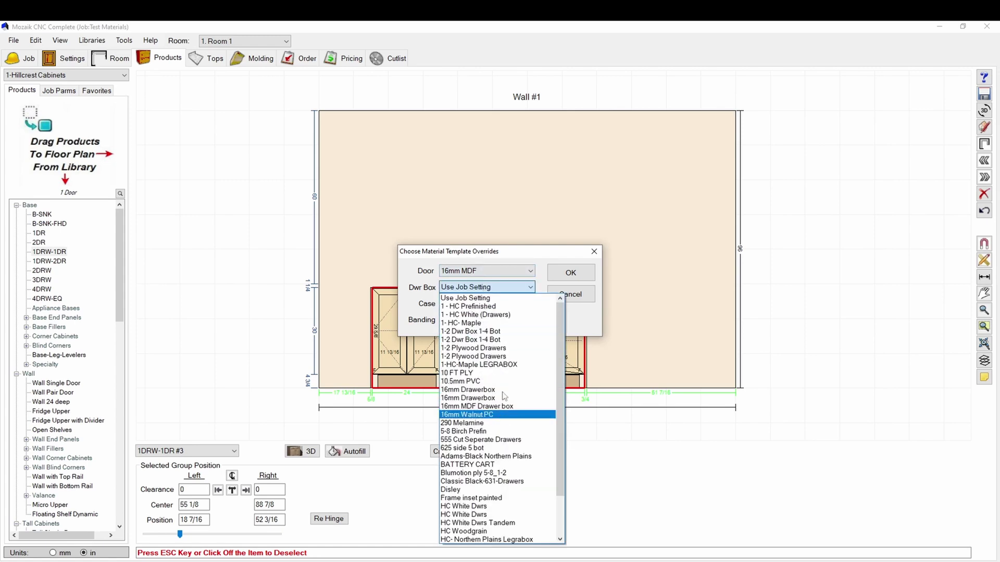
pyautogui.click(490, 308)
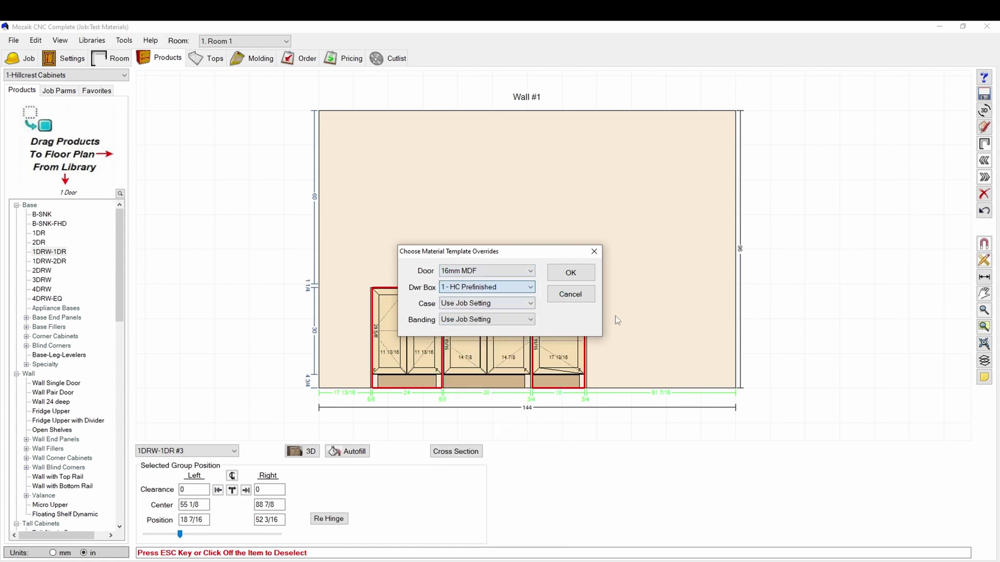
pyautogui.click(570, 272)
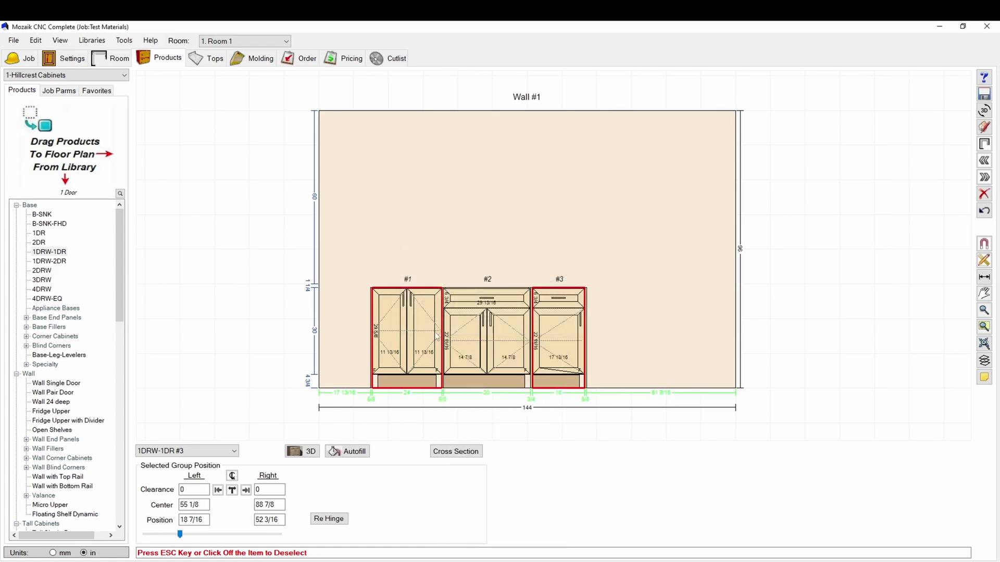
pyautogui.click(682, 316)
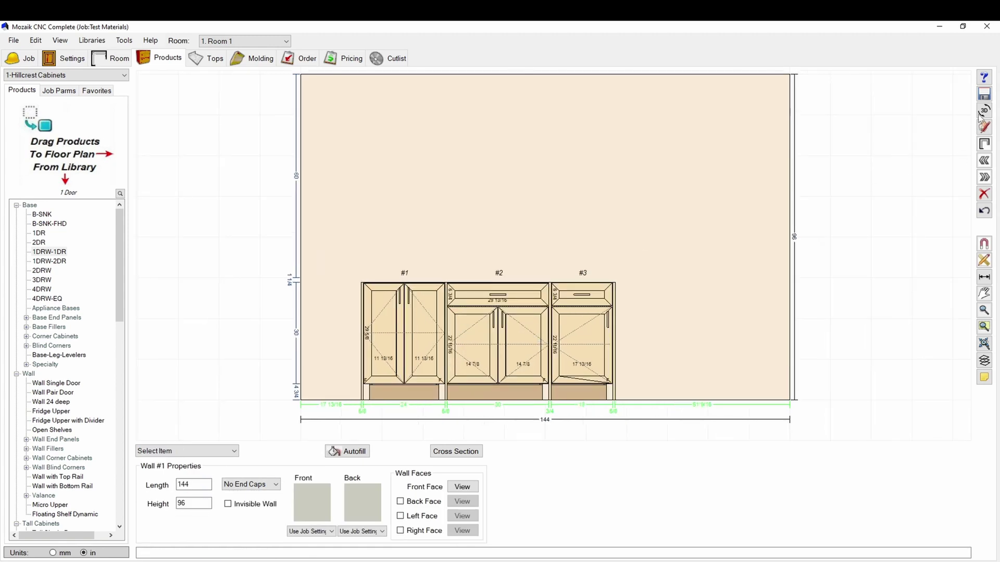